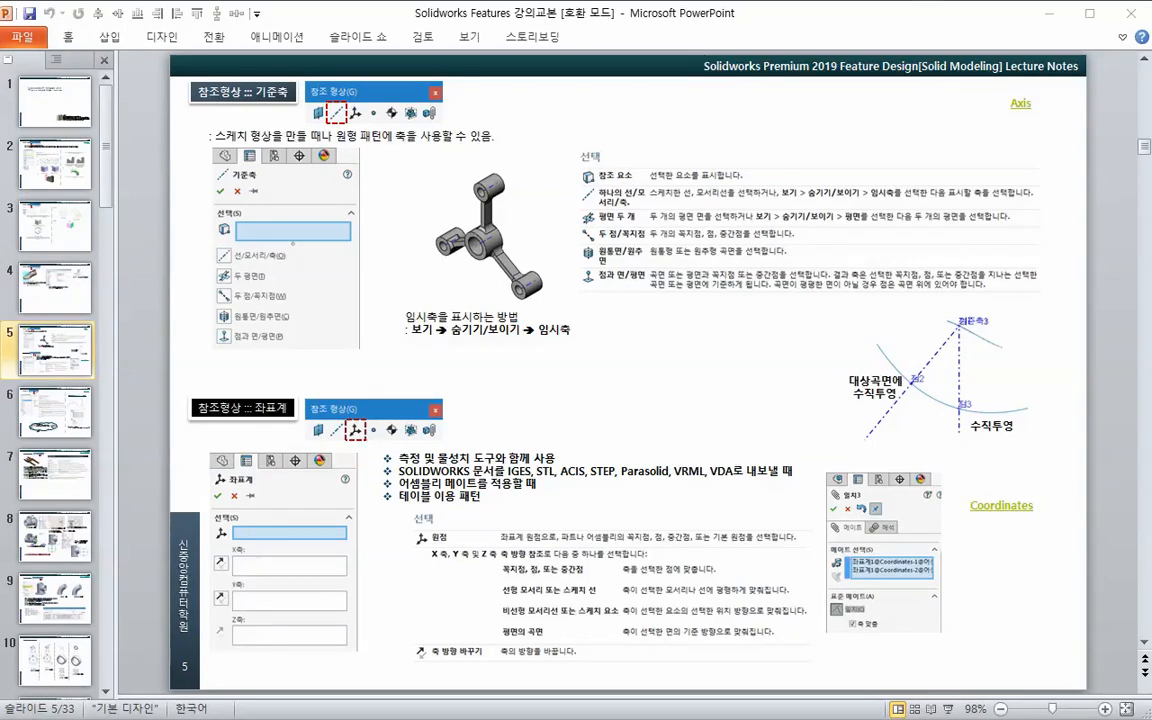
- Switch to the SolidWorks Coordinates part and make its origin visible in the graphics area
{"action": "key", "text": "alt+Tab"}
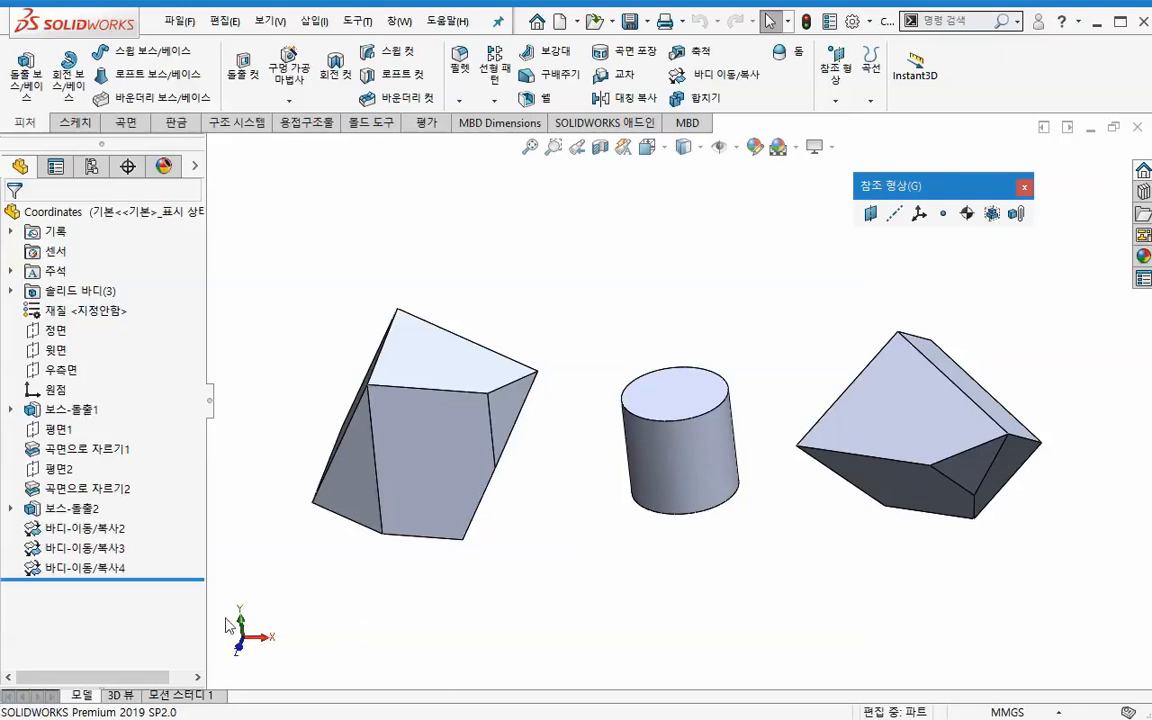
{"action": "left_click", "coordinate": [56, 391]}
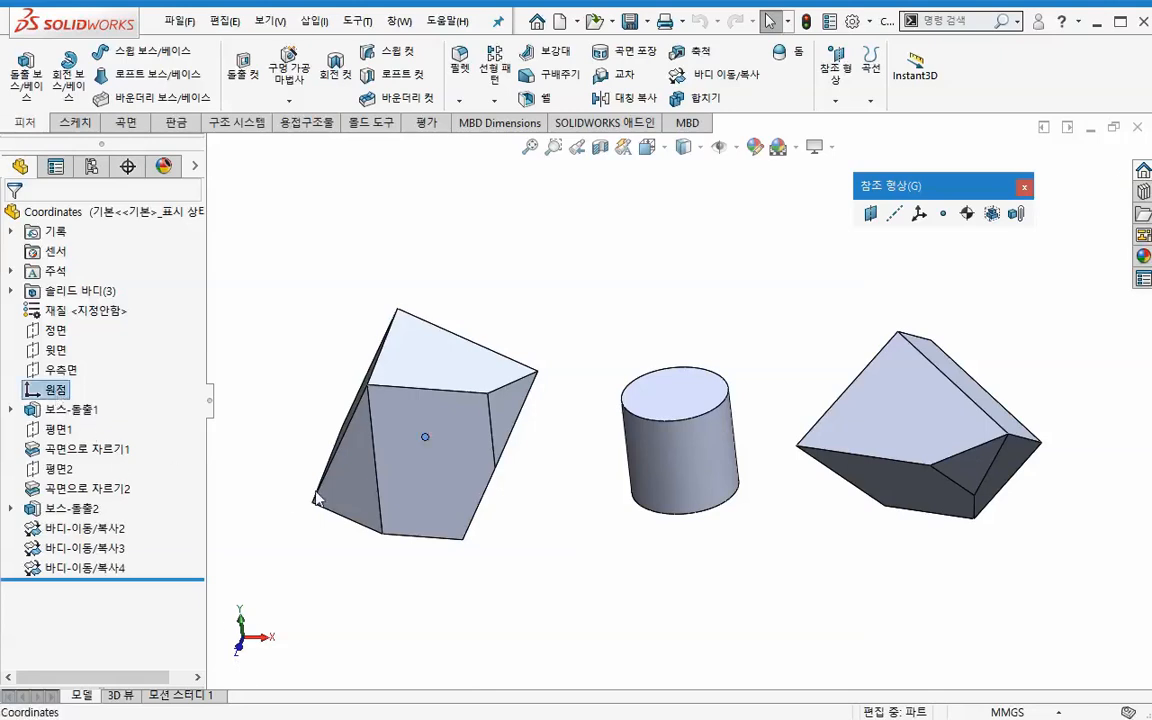
{"action": "left_click", "coordinate": [737, 149]}
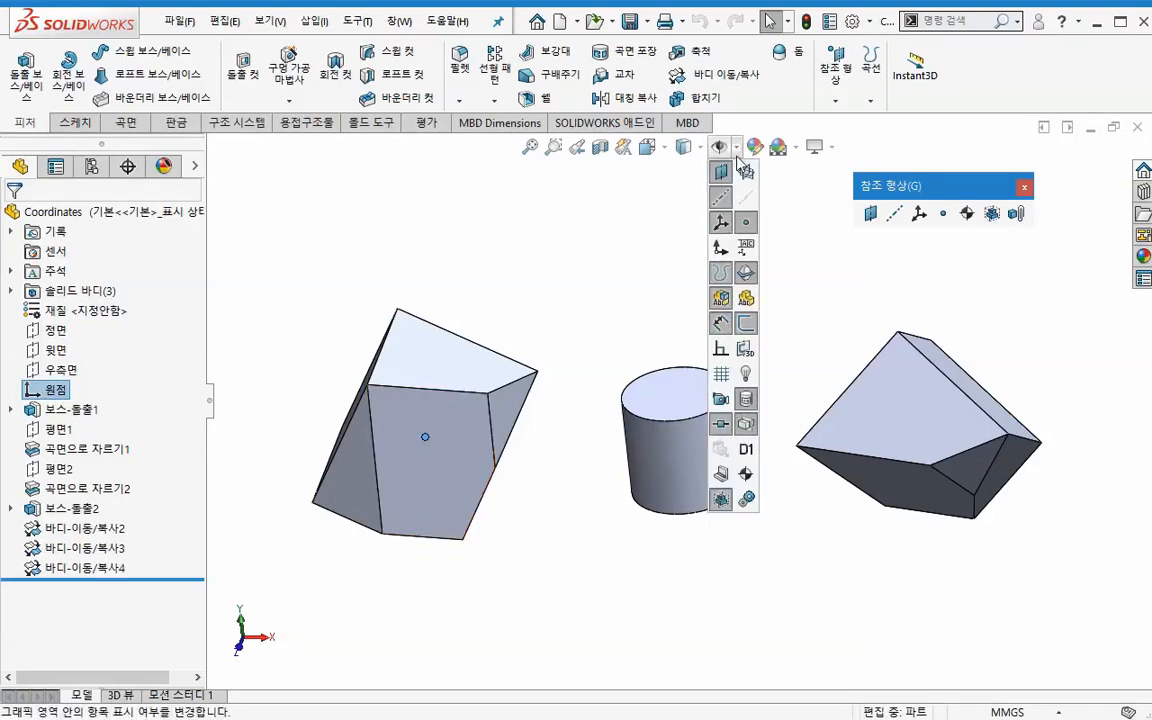
{"action": "left_click", "coordinate": [721, 250]}
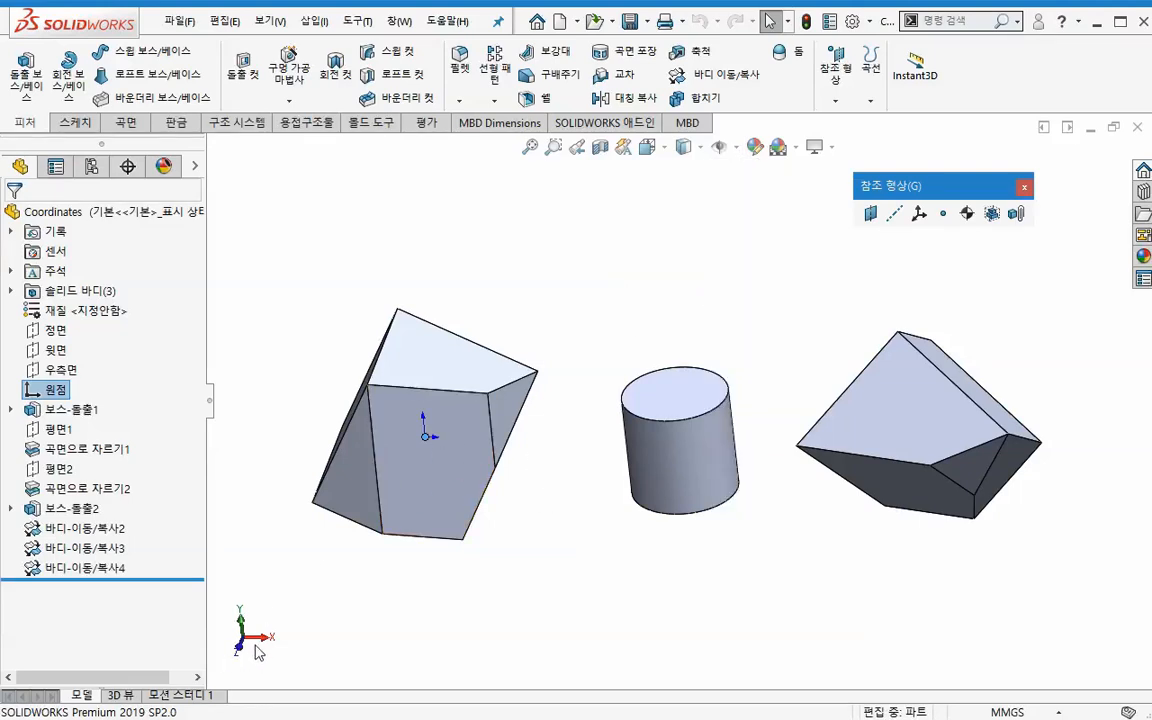
{"action": "left_click", "coordinate": [502, 630]}
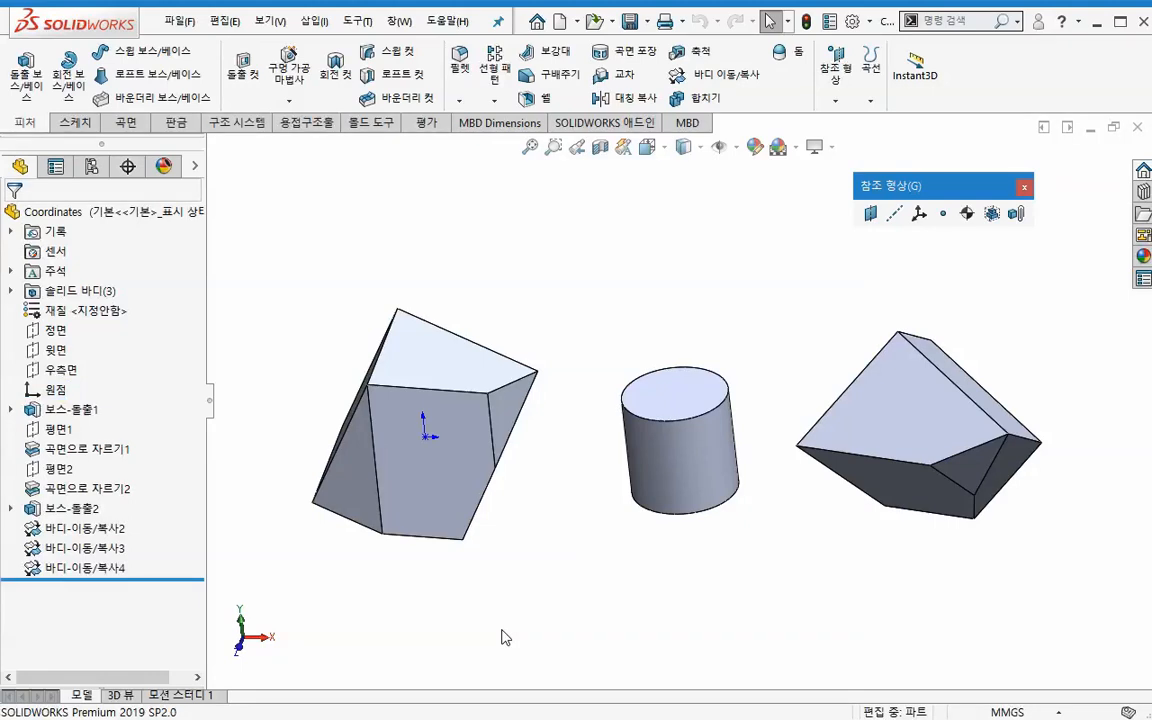
- Consult the lecture slide on coordinate systems, return to SolidWorks, and place a coordinate system's origin on the polyhedral body's lower front vertex
{"action": "key", "text": "alt+Tab"}
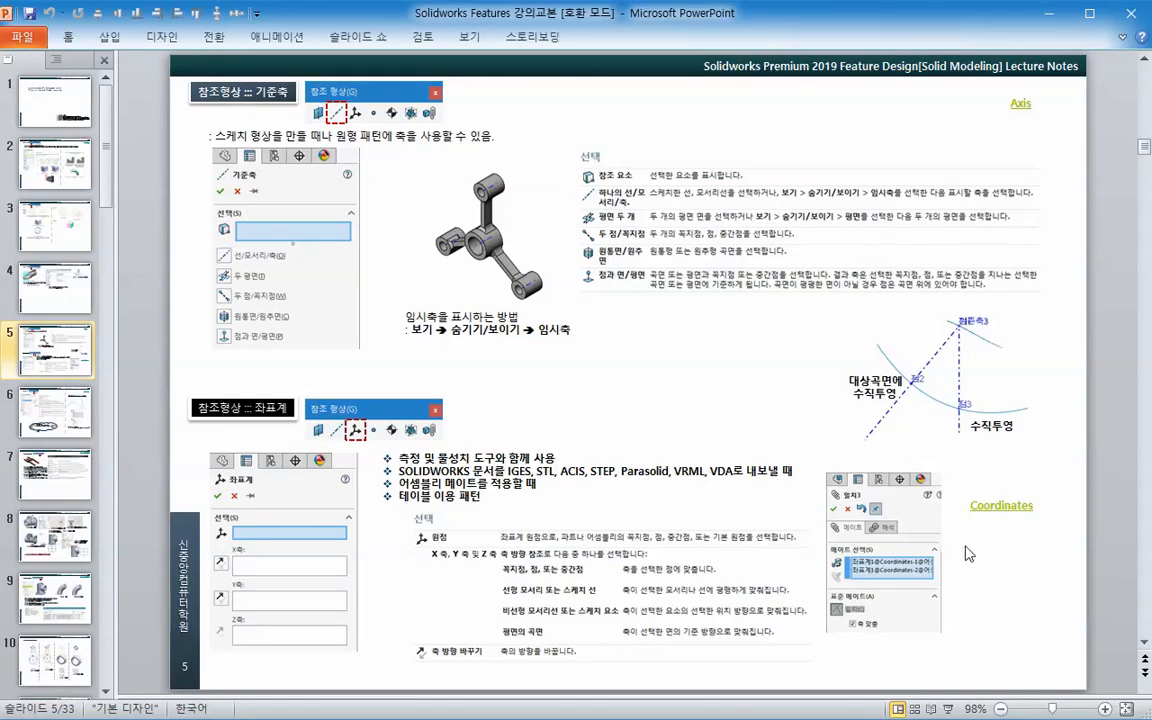
{"action": "left_click", "coordinate": [655, 718]}
{"action": "middle_click_drag", "start_coordinate": [685, 540], "coordinate": [612, 553]}
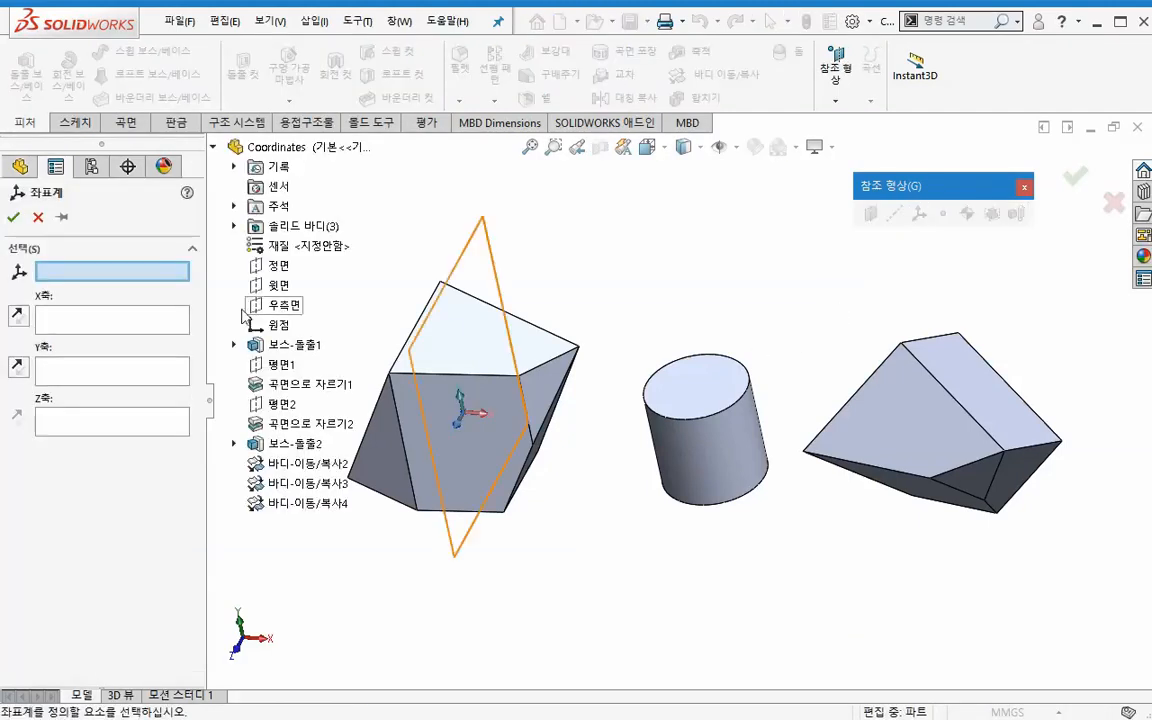
{"action": "middle_click_drag", "start_coordinate": [542, 553], "coordinate": [617, 463]}
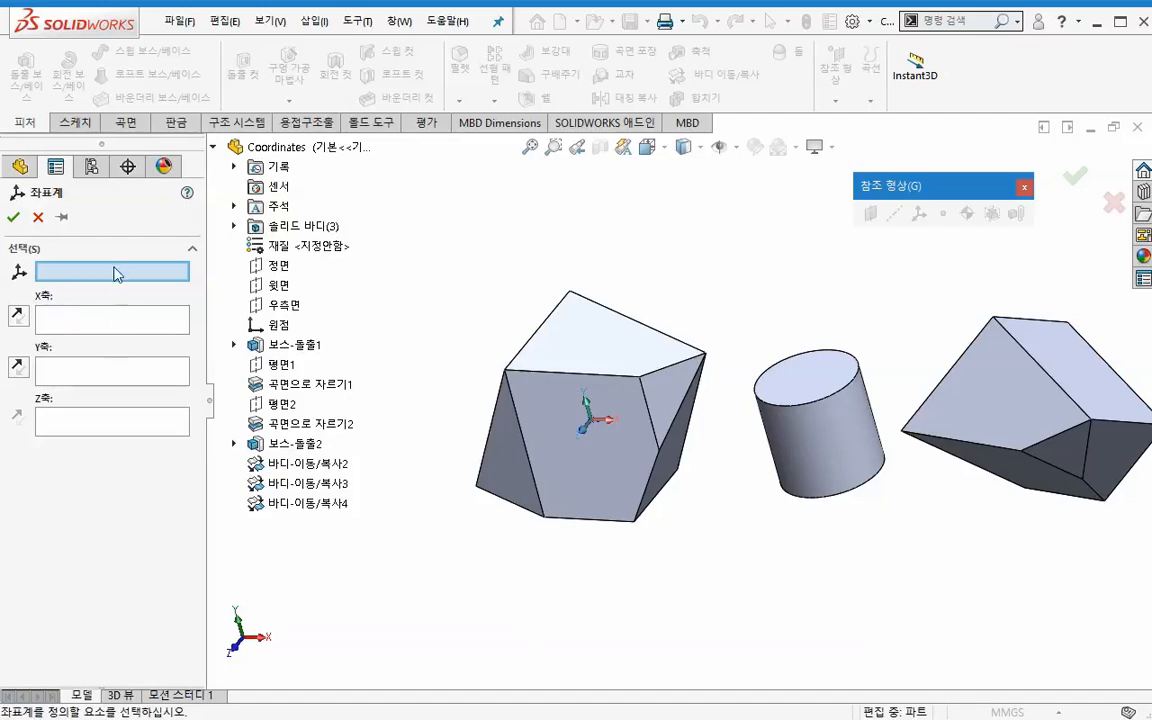
{"action": "left_click", "coordinate": [542, 517]}
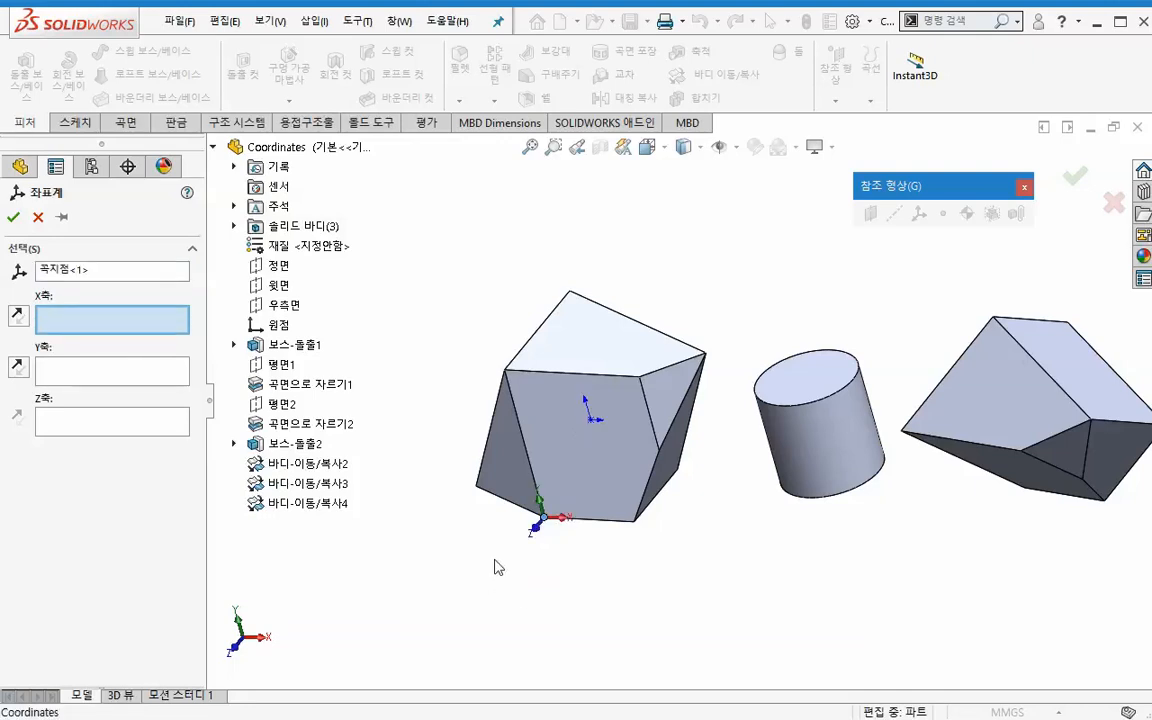
- Try the front face's bottom edge as the X-axis reference and clear that selection
{"action": "mouse_move", "coordinate": [496, 566]}
{"action": "middle_mouse_down"}
{"action": "mouse_move", "coordinate": [481, 568]}
{"action": "mouse_move", "coordinate": [490, 560]}
{"action": "middle_mouse_up"}
{"action": "scroll", "coordinate": [605, 510], "scroll_direction": "down", "scroll_amount": 2}
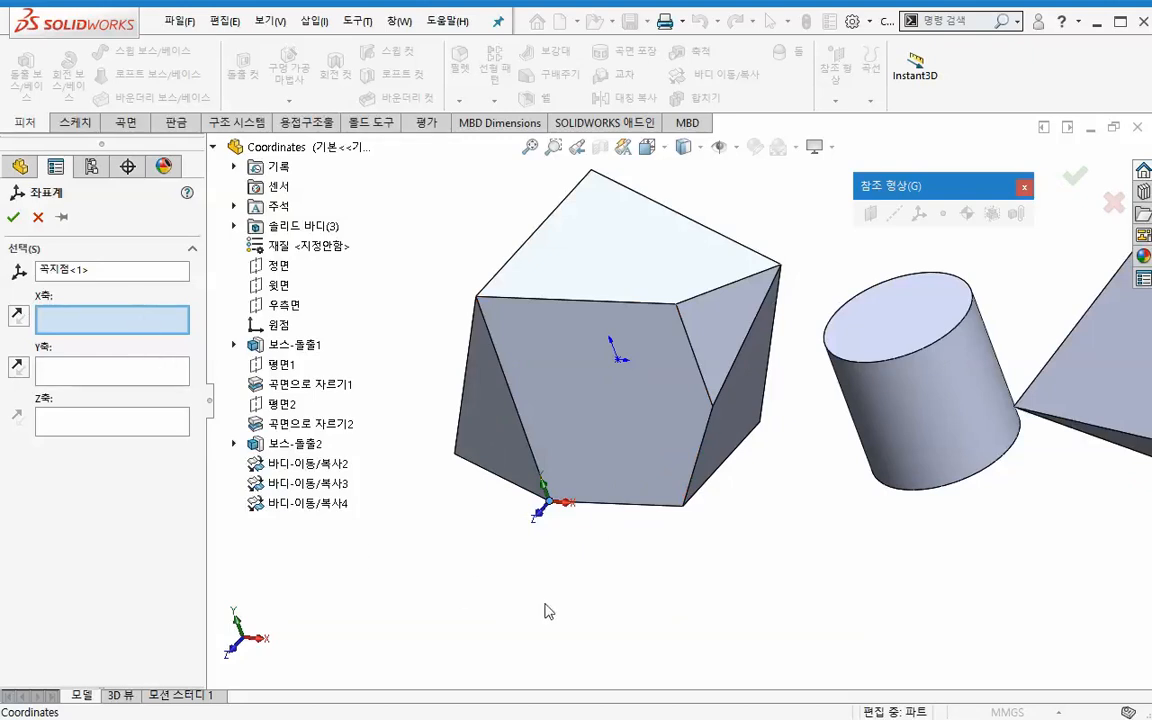
{"action": "left_click", "coordinate": [655, 514]}
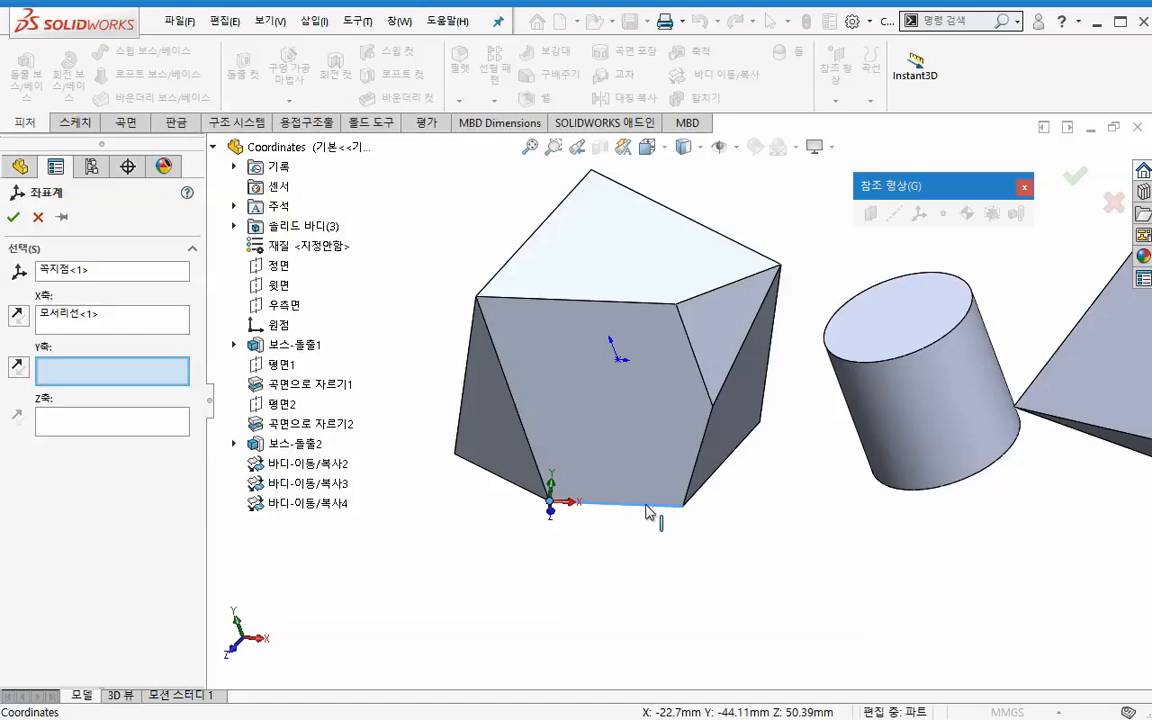
{"action": "right_click", "coordinate": [98, 318]}
{"action": "left_click", "coordinate": [110, 330]}
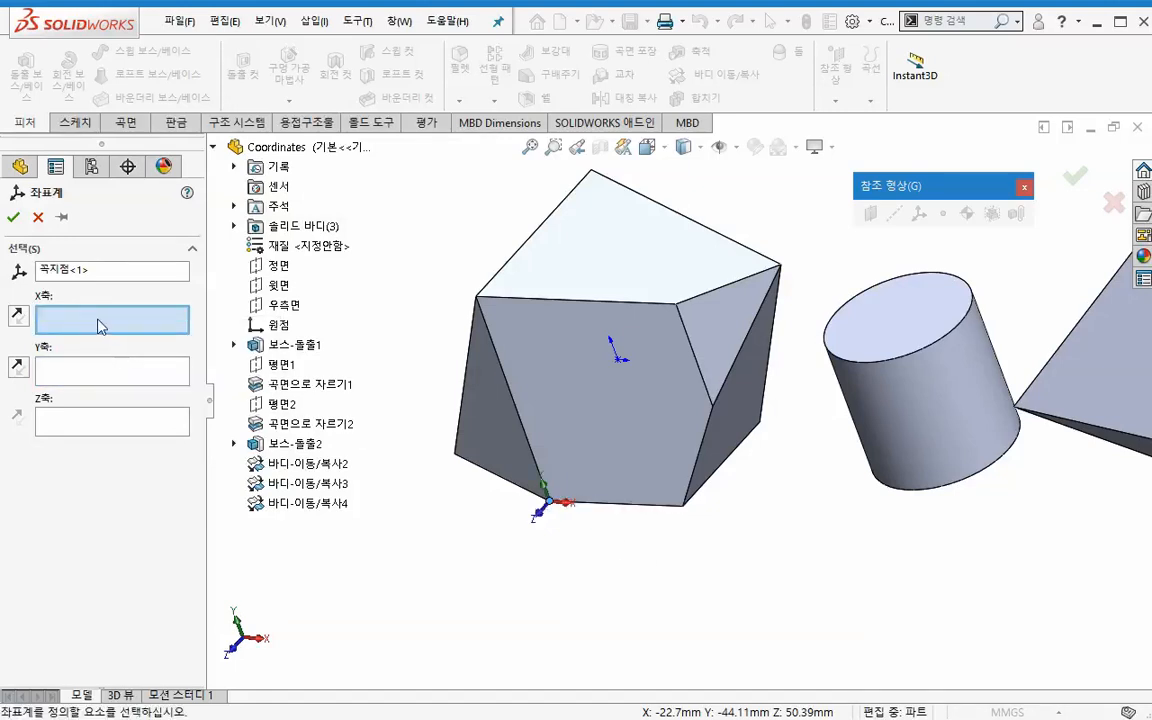
- Try the vertex on the front face's right side as the X-axis reference and clear it
{"action": "left_click", "coordinate": [711, 405]}
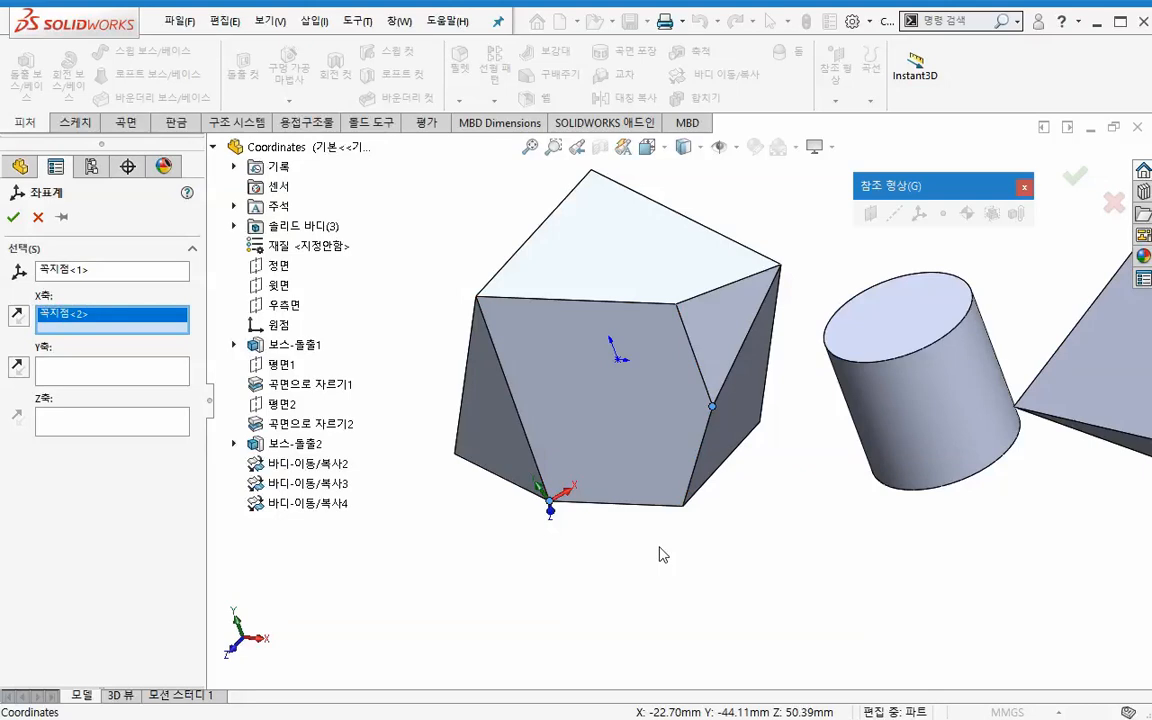
{"action": "right_click", "coordinate": [158, 322]}
{"action": "left_click", "coordinate": [188, 355]}
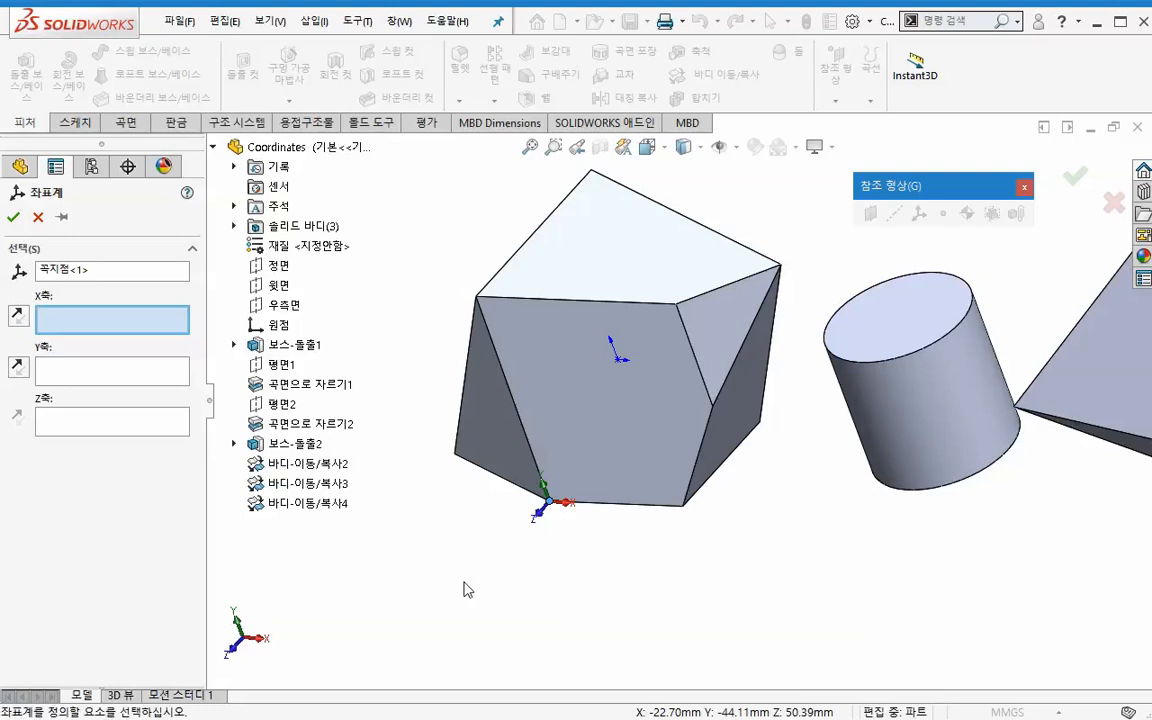
- Try the body's front face as the X-axis reference, examine the axis direction, and clear the face
{"action": "left_click", "coordinate": [625, 485]}
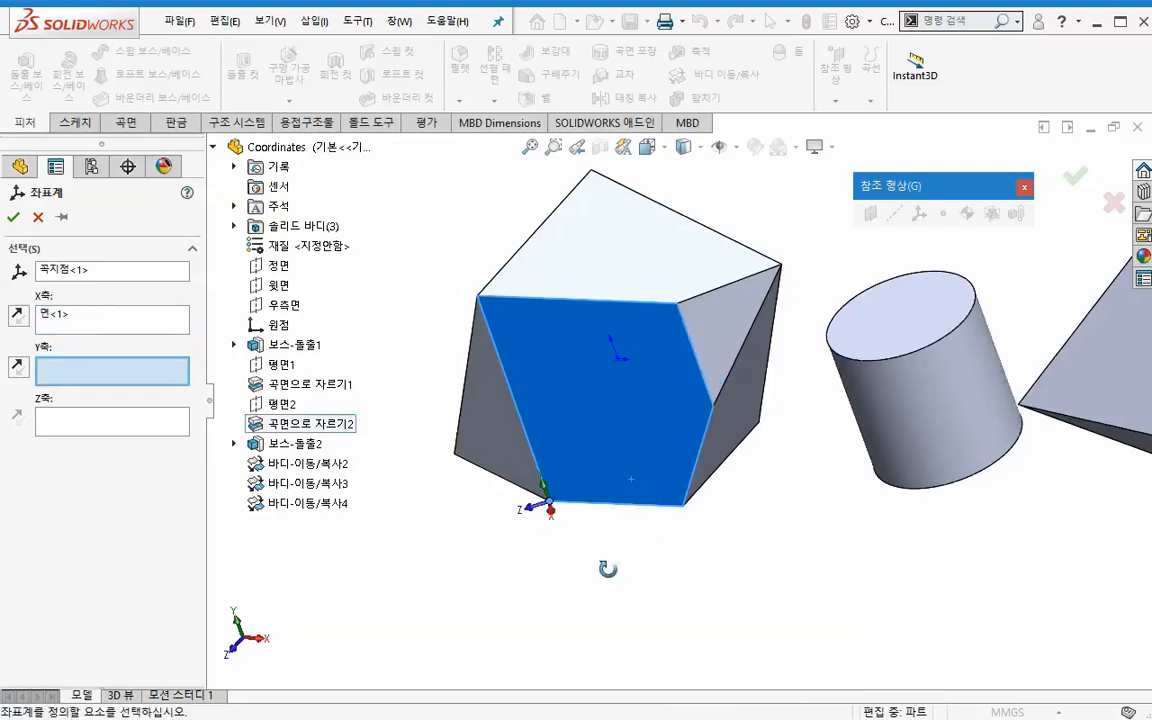
{"action": "middle_click_drag", "start_coordinate": [608, 569], "coordinate": [554, 594]}
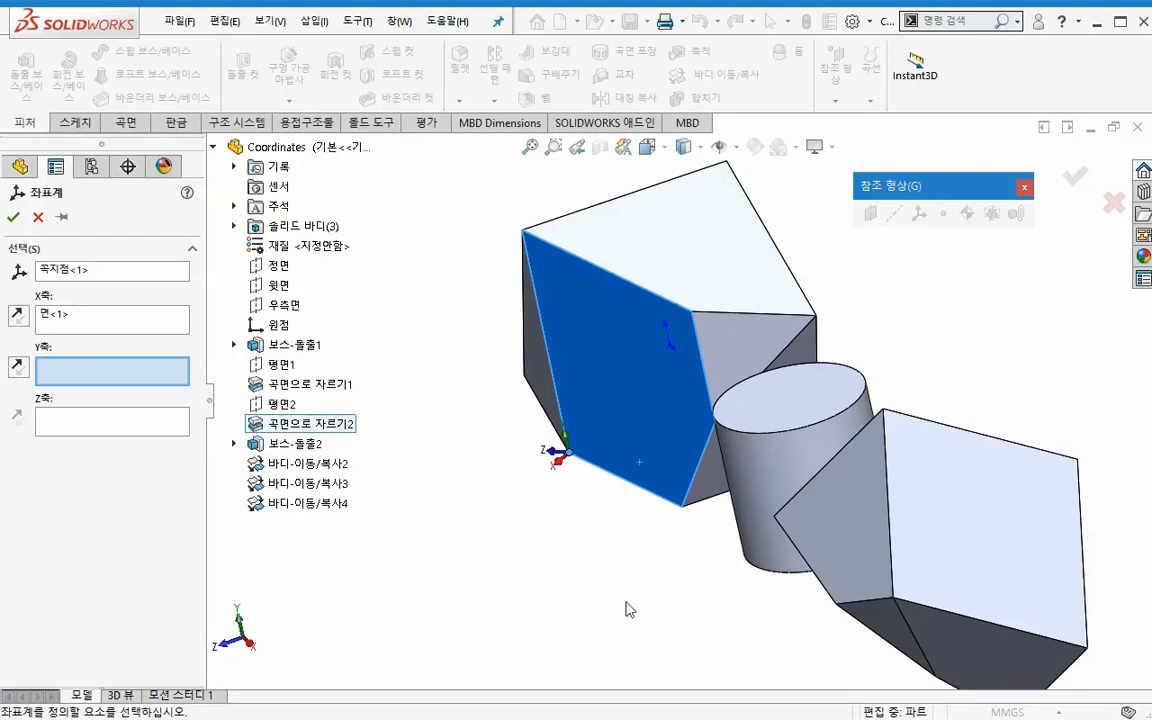
{"action": "middle_click_drag", "start_coordinate": [627, 609], "coordinate": [694, 591]}
{"action": "scroll", "coordinate": [653, 588], "scroll_direction": "up", "scroll_amount": 3}
{"action": "scroll", "coordinate": [548, 558], "scroll_direction": "down", "scroll_amount": 2}
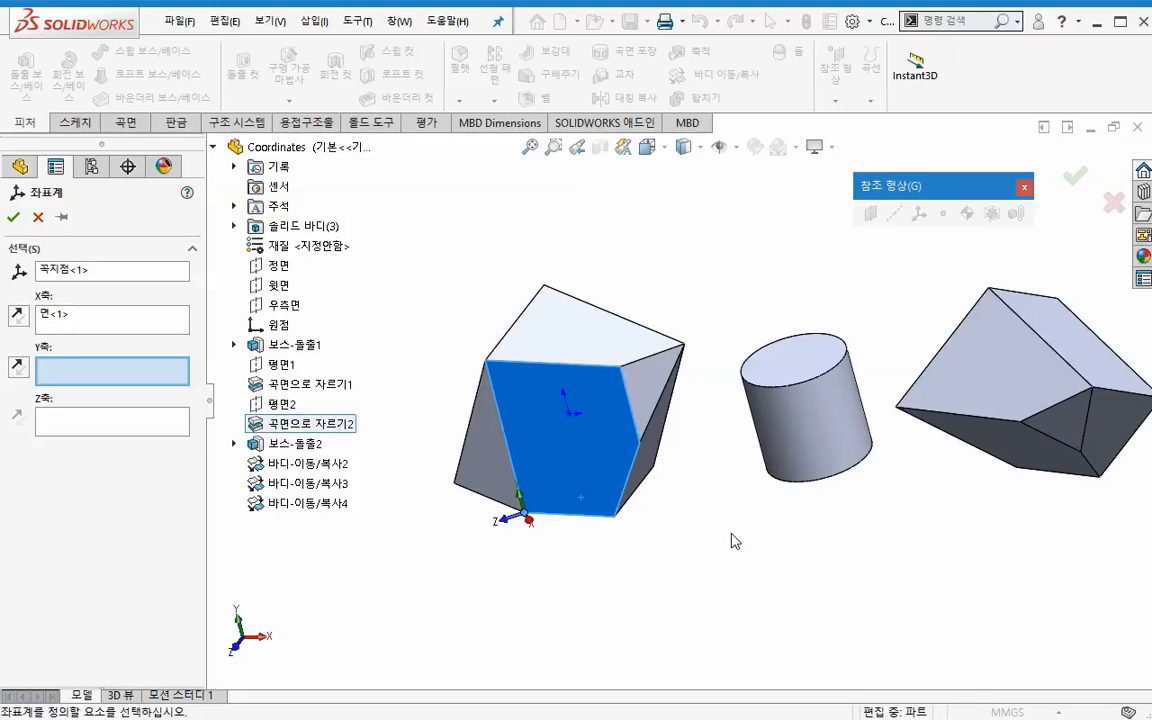
{"action": "middle_click_drag", "start_coordinate": [733, 537], "coordinate": [739, 564], "text": "ctrl"}
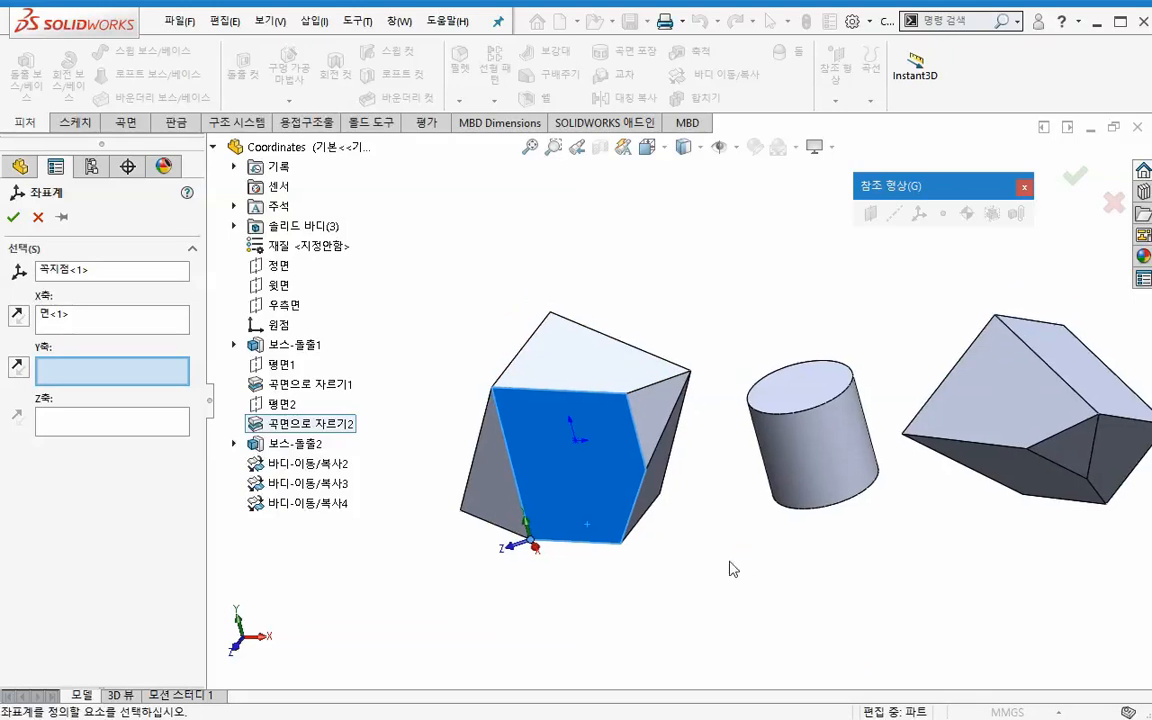
{"action": "right_click", "coordinate": [78, 318]}
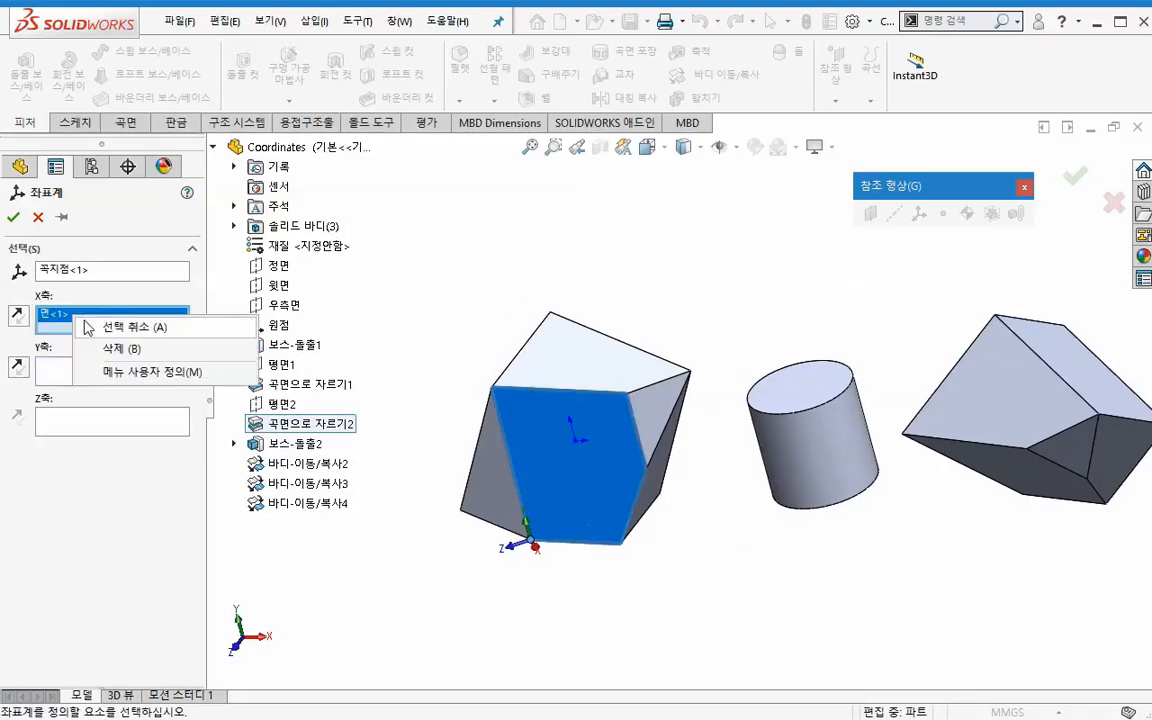
{"action": "left_click", "coordinate": [108, 348]}
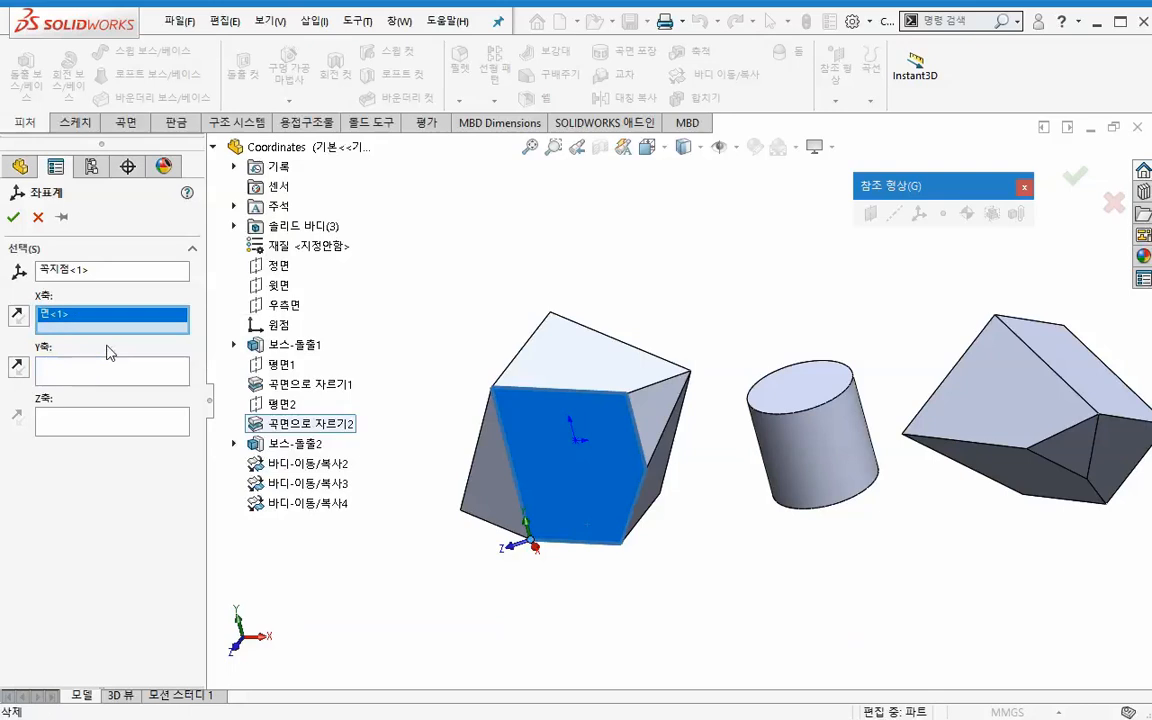
- Align the X axis to the front face's bottom edge and the Y axis to its slanted left edge, reversing the Y direction
{"action": "left_click", "coordinate": [598, 543]}
{"action": "scroll", "coordinate": [491, 528], "scroll_direction": "down", "scroll_amount": 2}
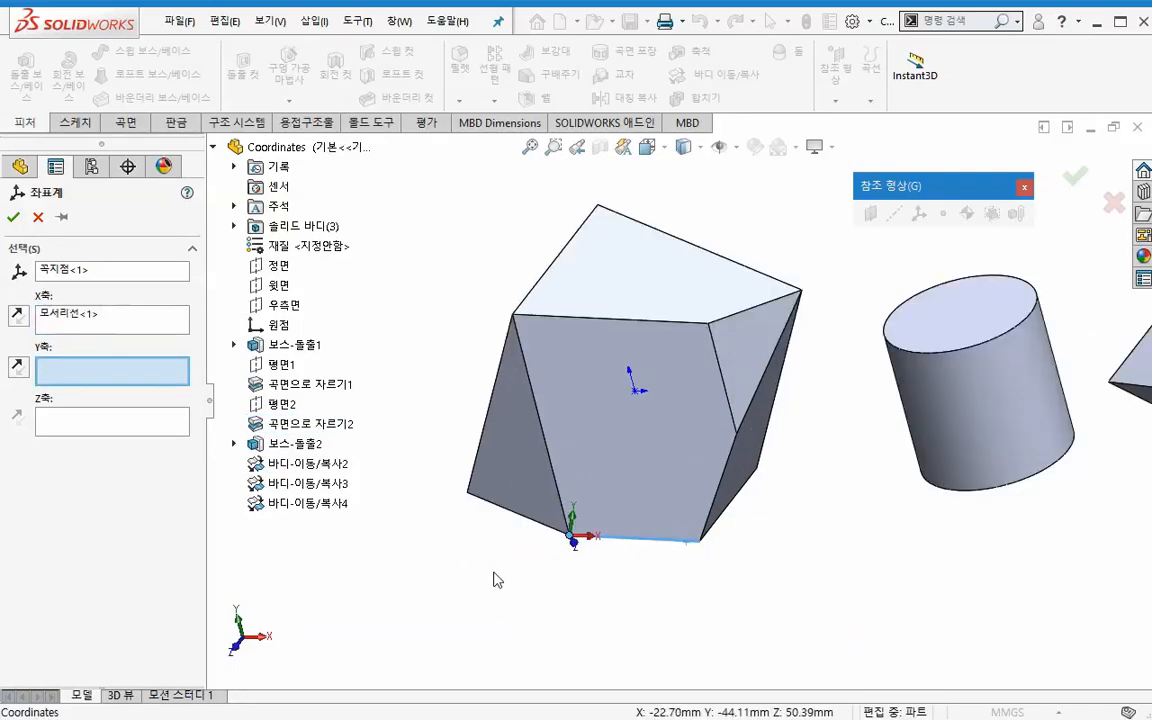
{"action": "middle_click_drag", "start_coordinate": [486, 556], "coordinate": [478, 548]}
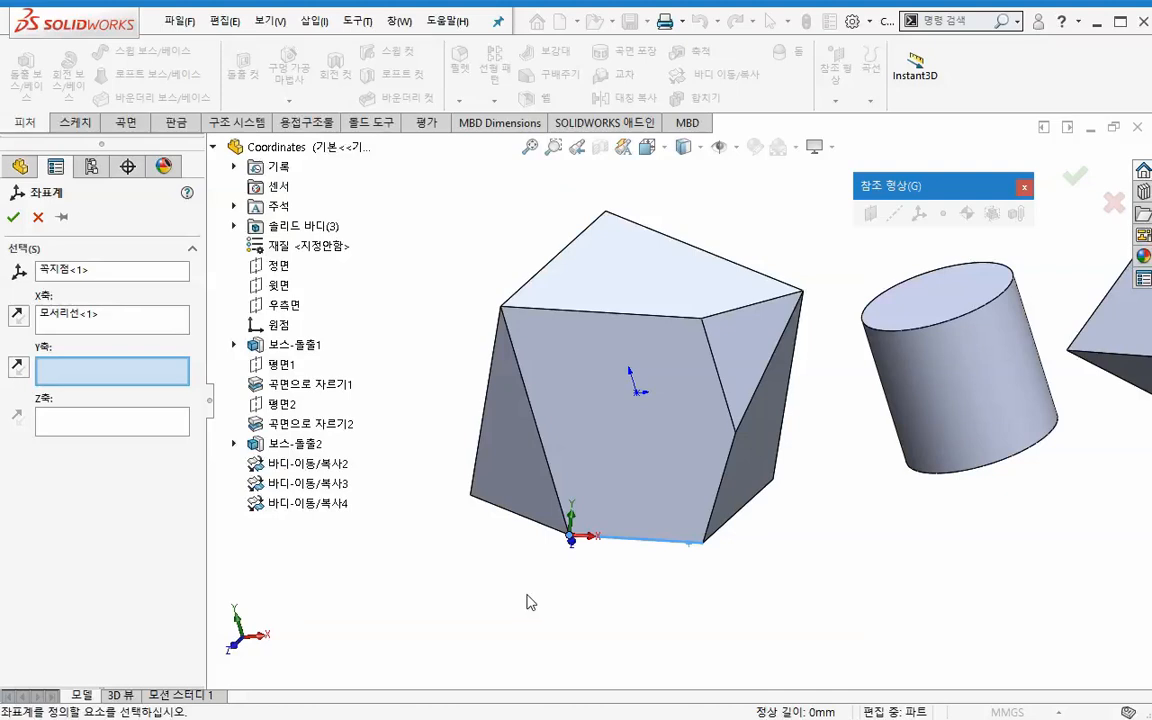
{"action": "left_click", "coordinate": [545, 457]}
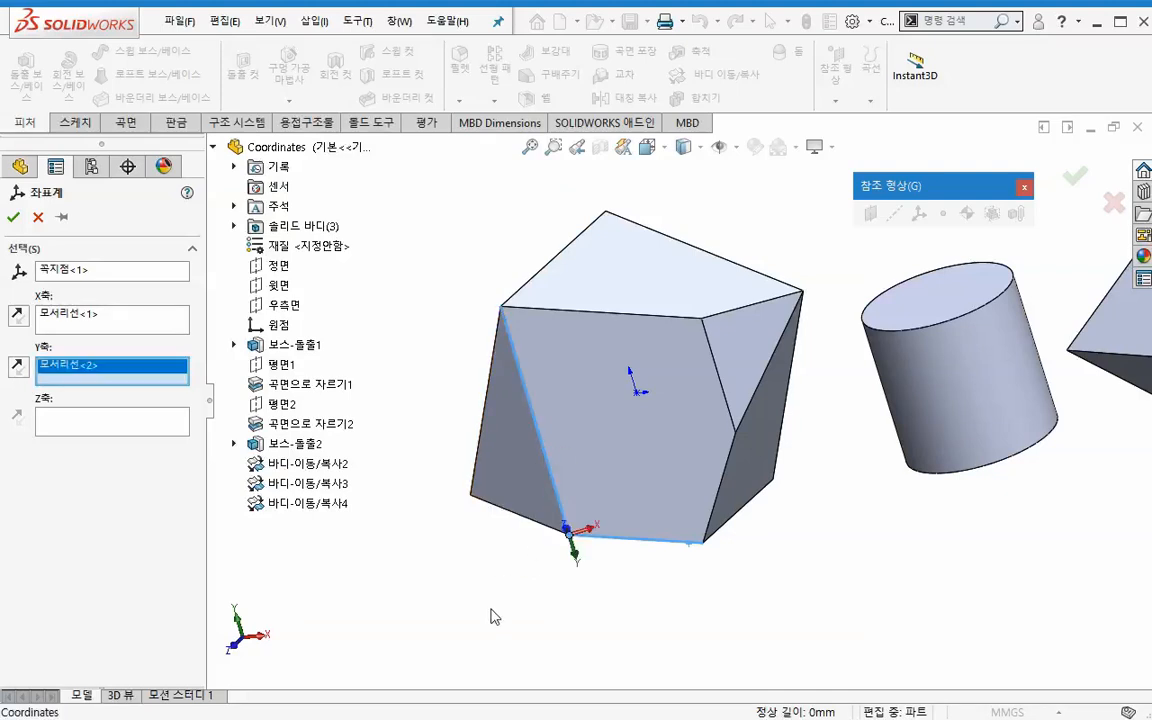
{"action": "middle_click_drag", "start_coordinate": [527, 607], "coordinate": [489, 603]}
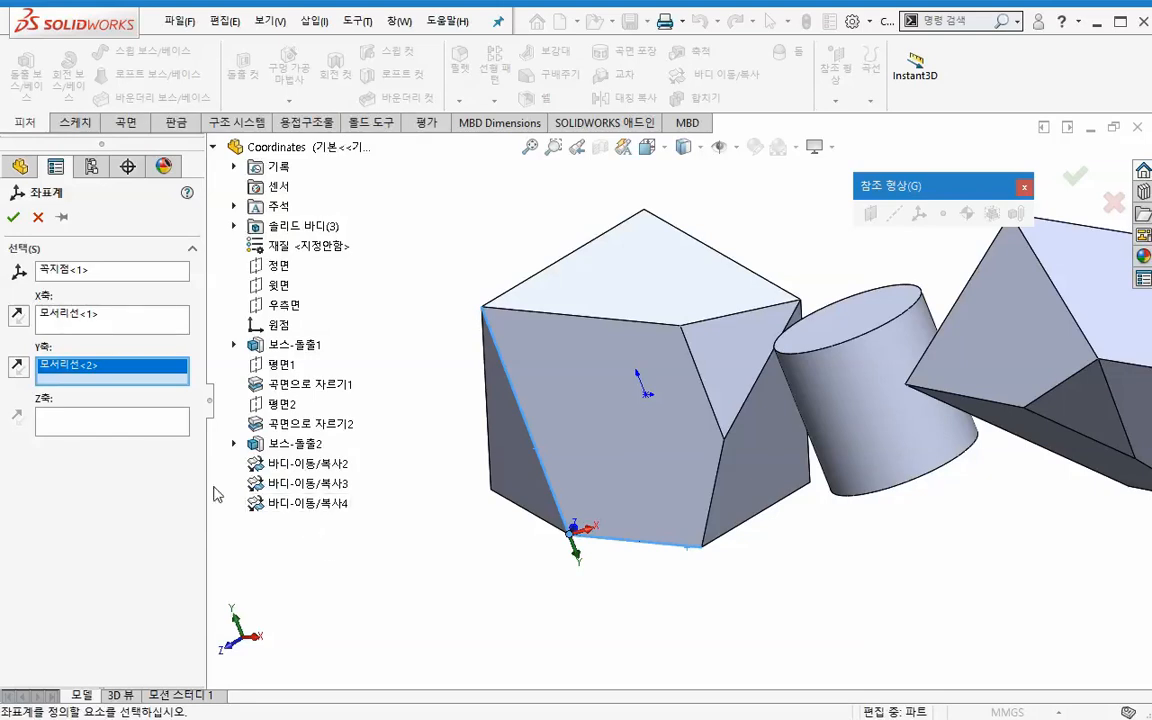
{"action": "left_click", "coordinate": [18, 368]}
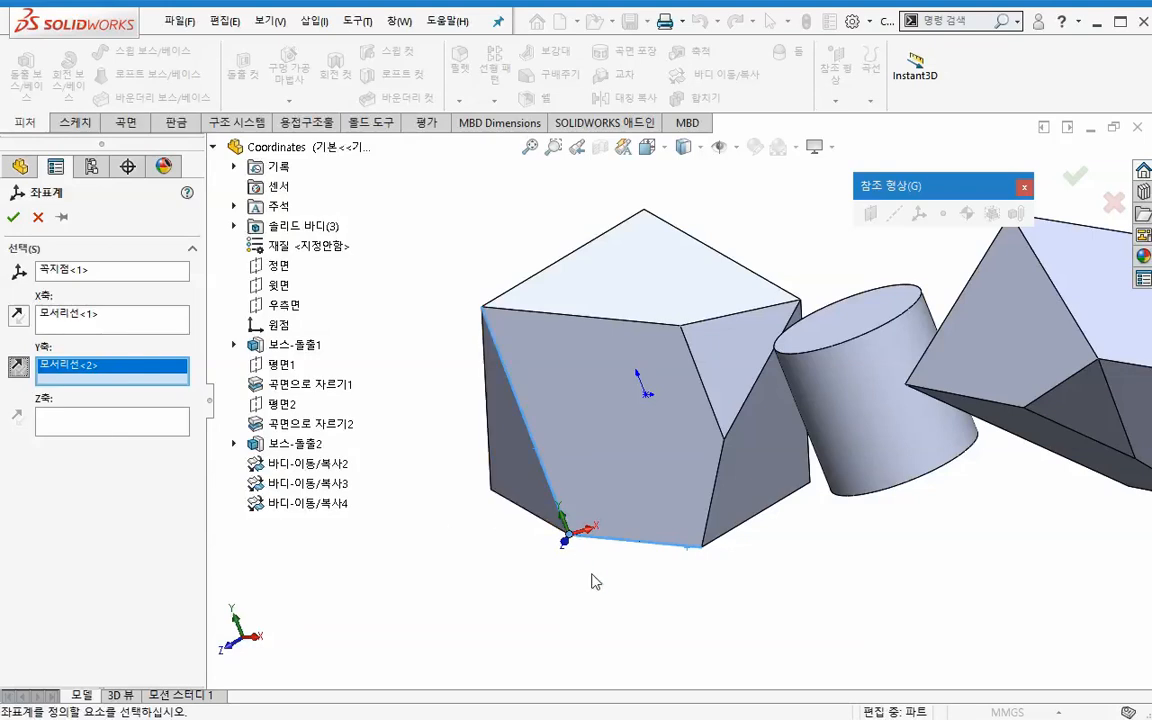
- Try the front face as the Z-axis reference, clear it, and cancel the coordinate system
{"action": "left_click", "coordinate": [127, 433]}
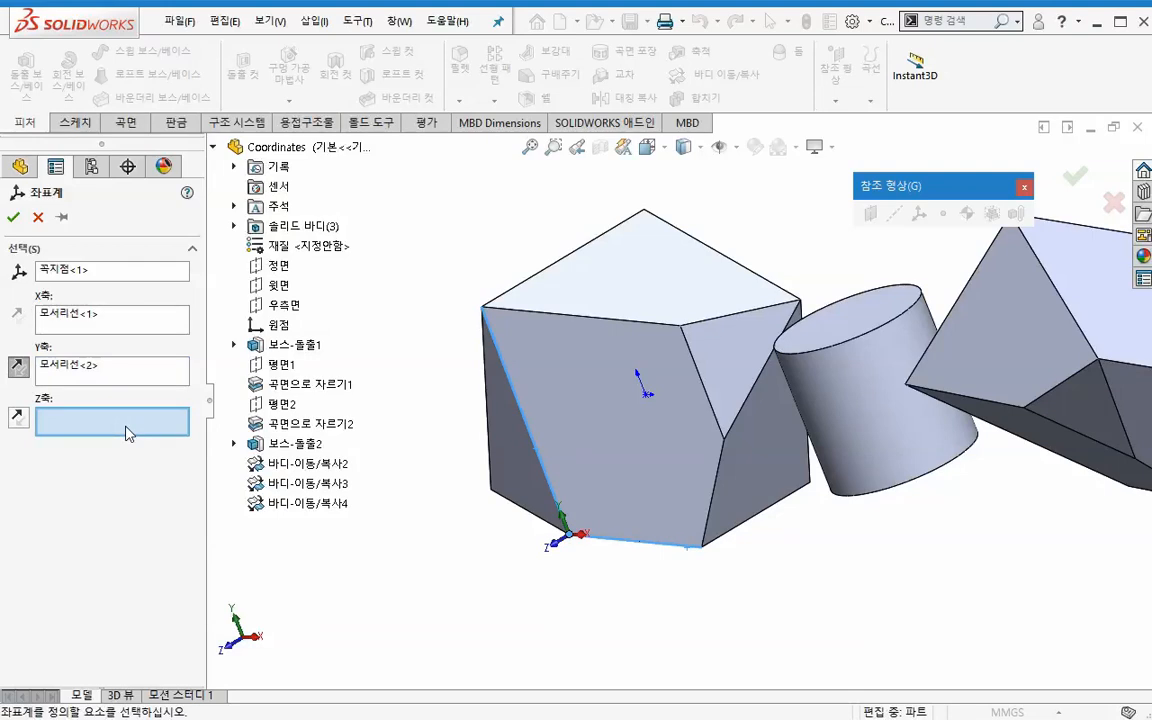
{"action": "left_click", "coordinate": [609, 486]}
{"action": "mouse_move", "coordinate": [586, 571]}
{"action": "middle_mouse_down"}
{"action": "mouse_move", "coordinate": [576, 594]}
{"action": "mouse_move", "coordinate": [581, 568]}
{"action": "middle_mouse_up"}
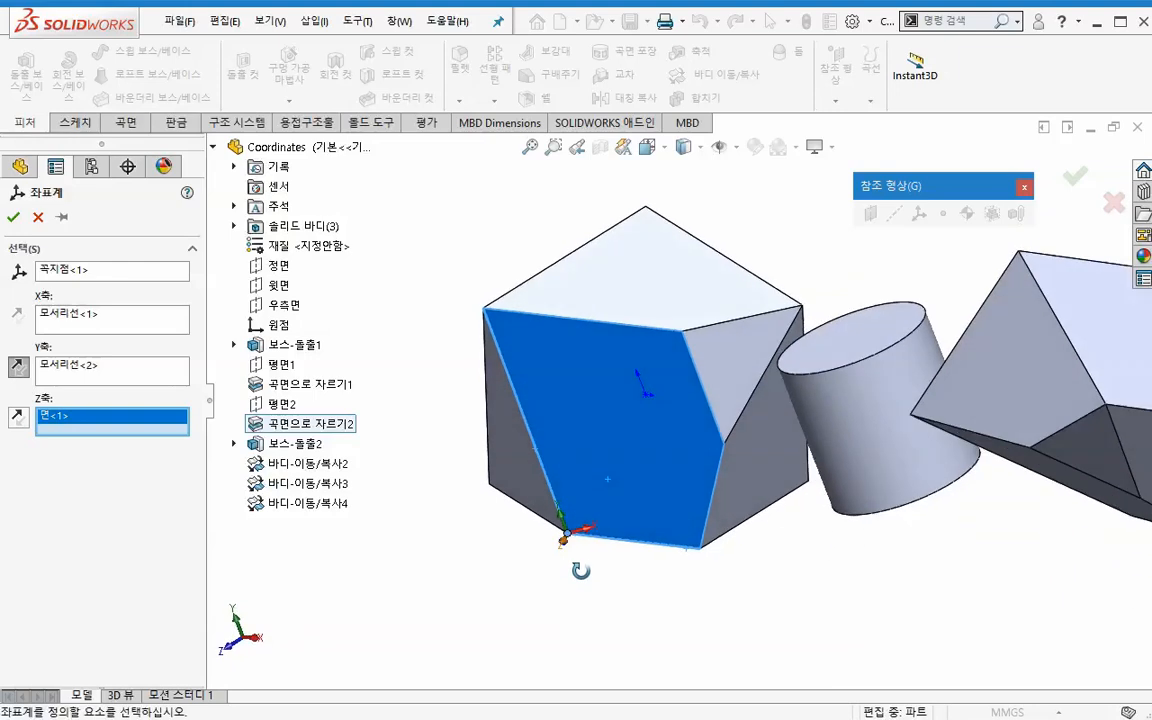
{"action": "right_click", "coordinate": [145, 427]}
{"action": "left_click", "coordinate": [172, 452]}
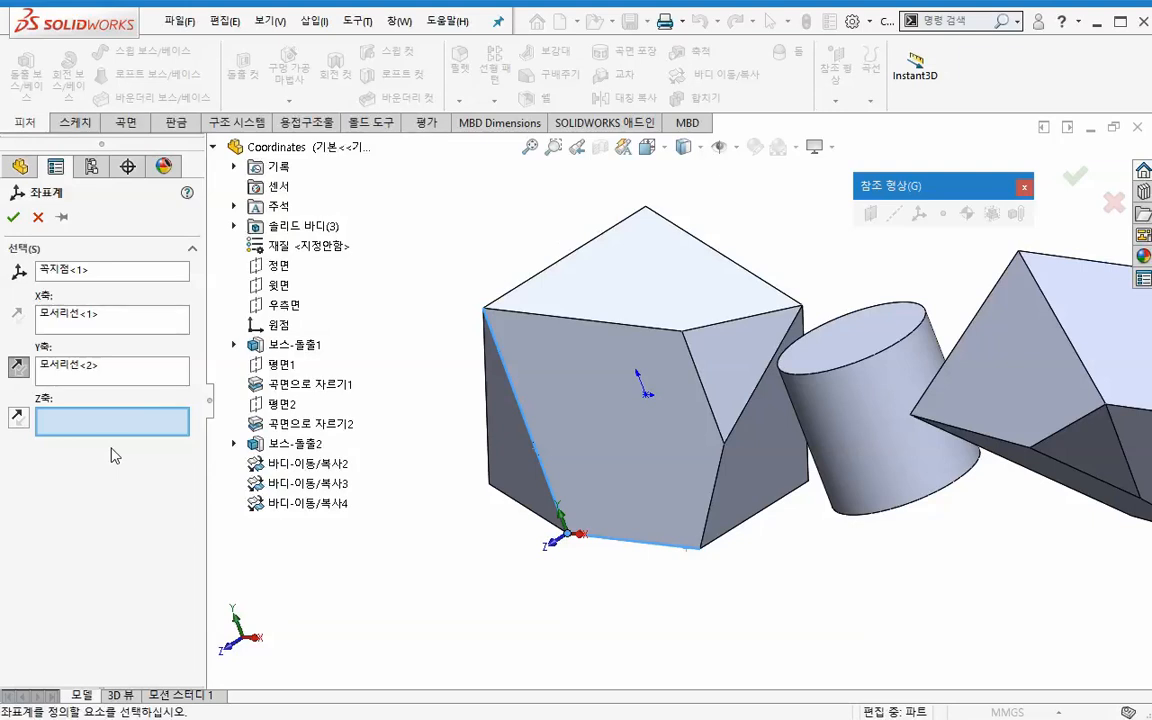
{"action": "left_click", "coordinate": [38, 217]}
- Start a new coordinate system at the lower front vertex with its X axis along the front face's bottom edge
{"action": "middle_click_drag", "start_coordinate": [678, 537], "coordinate": [558, 589]}
{"action": "left_click", "coordinate": [918, 214]}
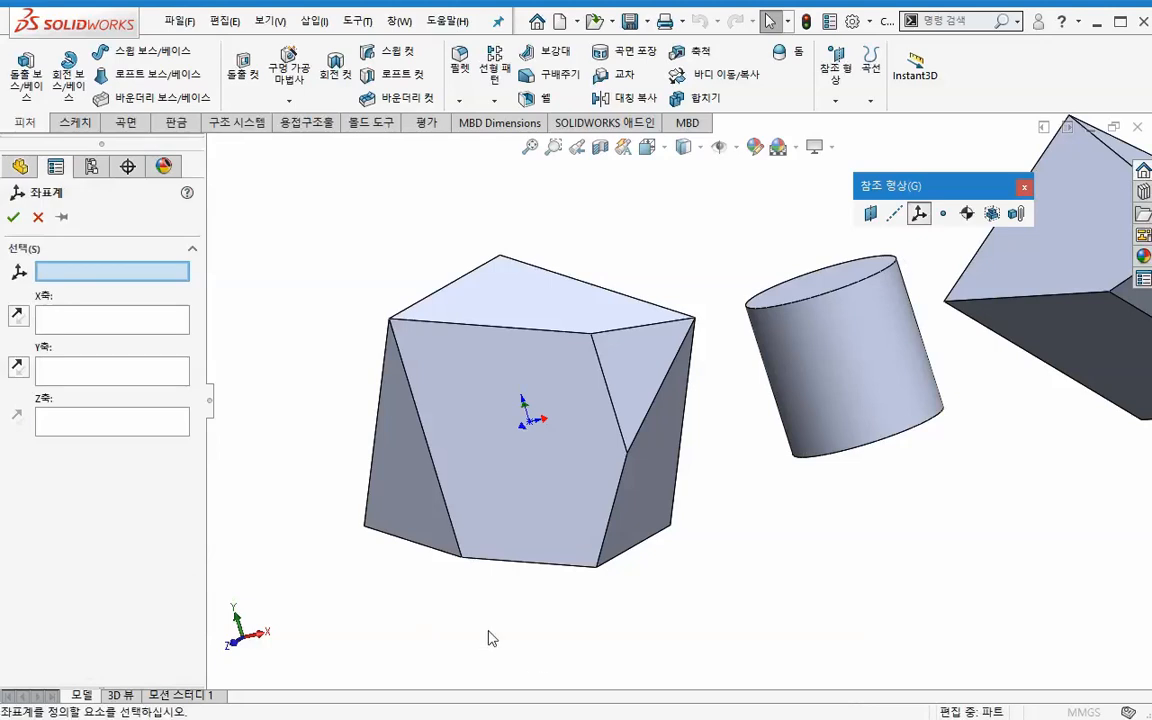
{"action": "left_click", "coordinate": [460, 556]}
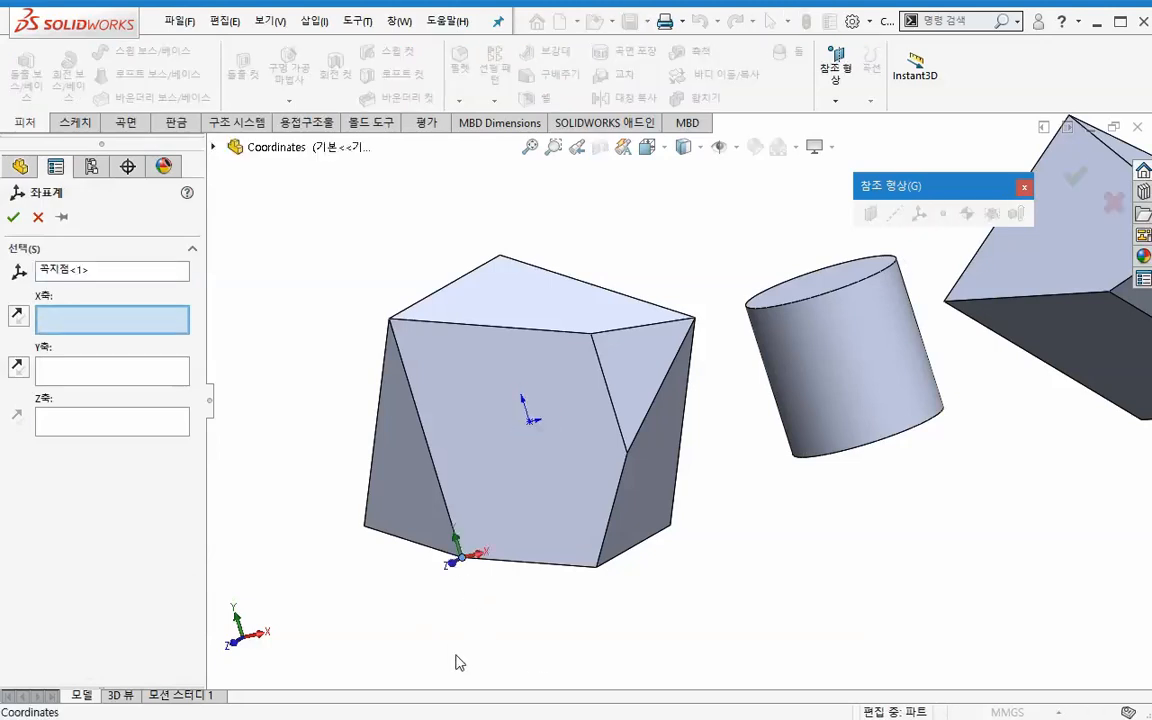
{"action": "left_click", "coordinate": [567, 566]}
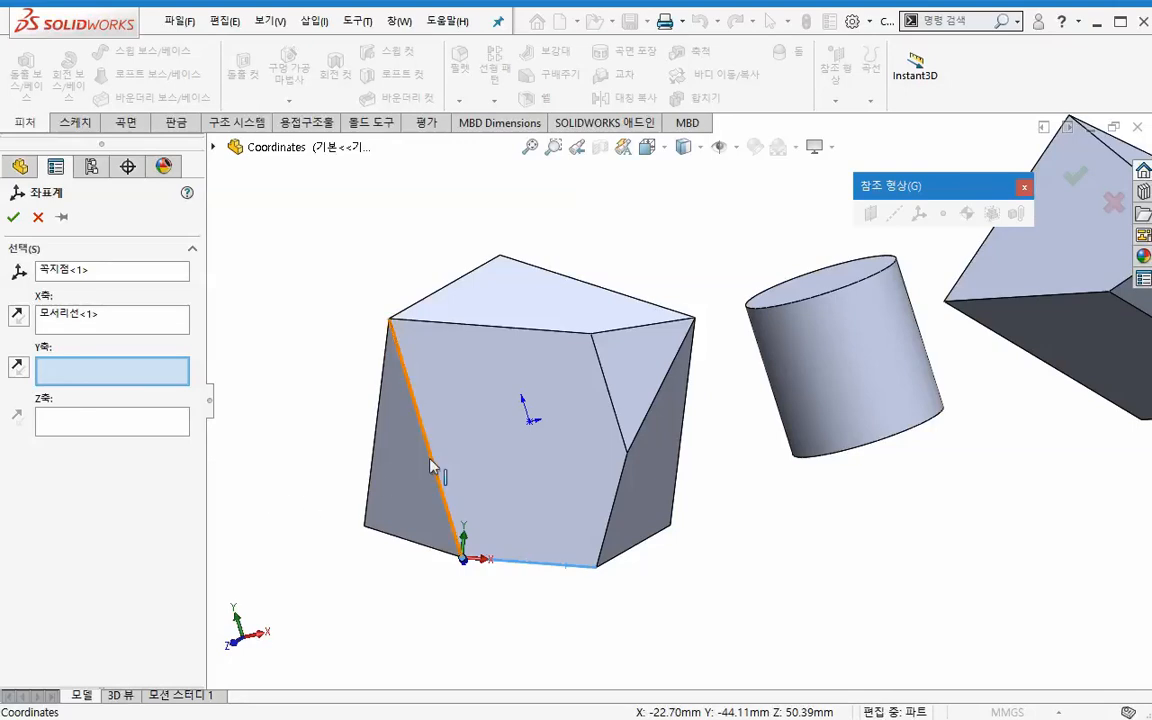
{"action": "middle_click_drag", "start_coordinate": [448, 545], "coordinate": [450, 610]}
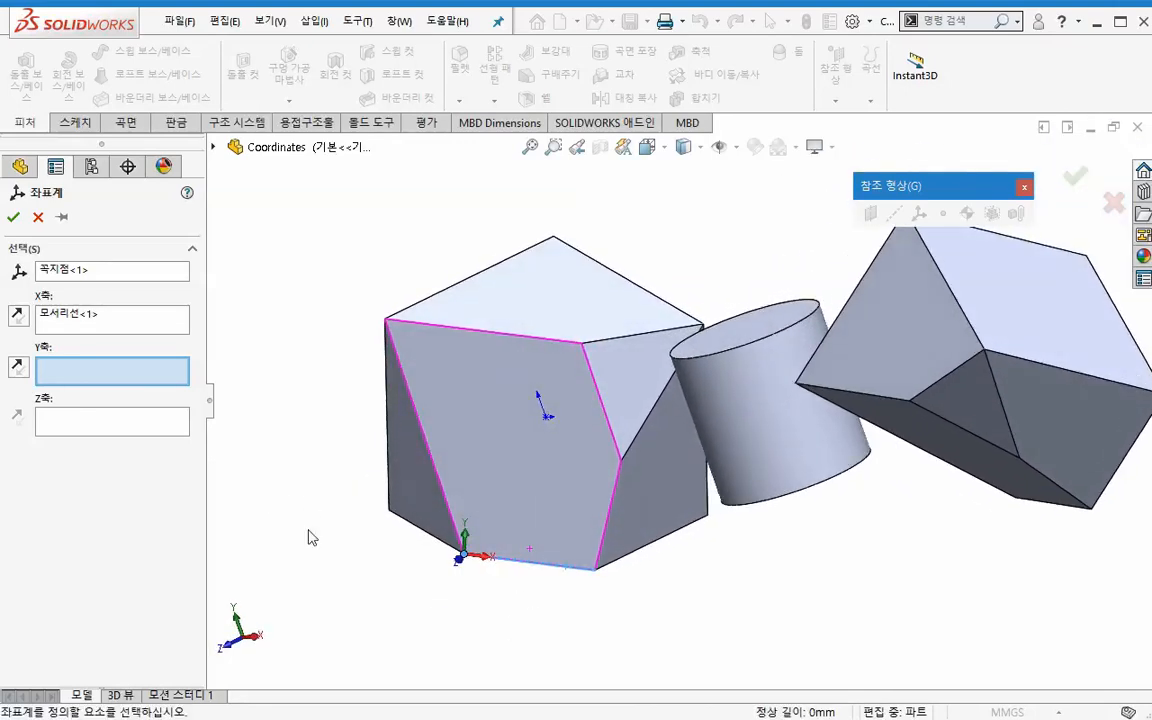
- Use the front face as the Z-axis reference and create the coordinate system at the lower front vertex
{"action": "left_click", "coordinate": [140, 420]}
{"action": "left_click", "coordinate": [488, 502]}
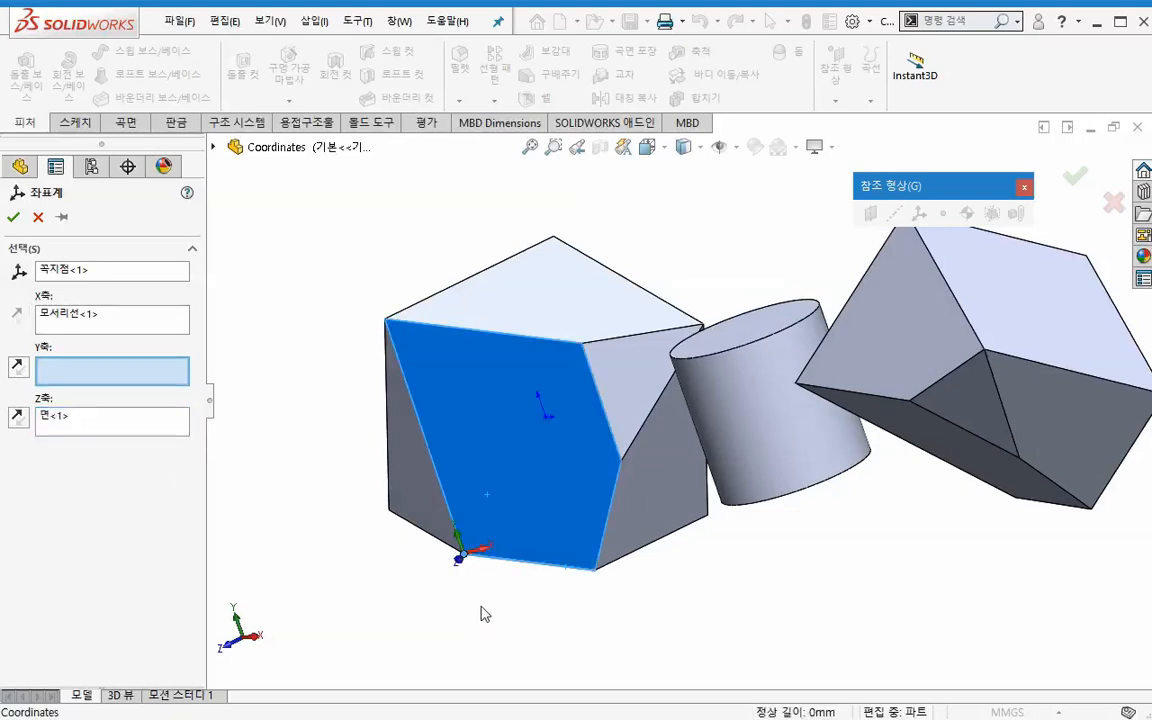
{"action": "middle_click_drag", "start_coordinate": [481, 613], "coordinate": [483, 589]}
{"action": "middle_click_drag", "start_coordinate": [417, 612], "coordinate": [398, 622]}
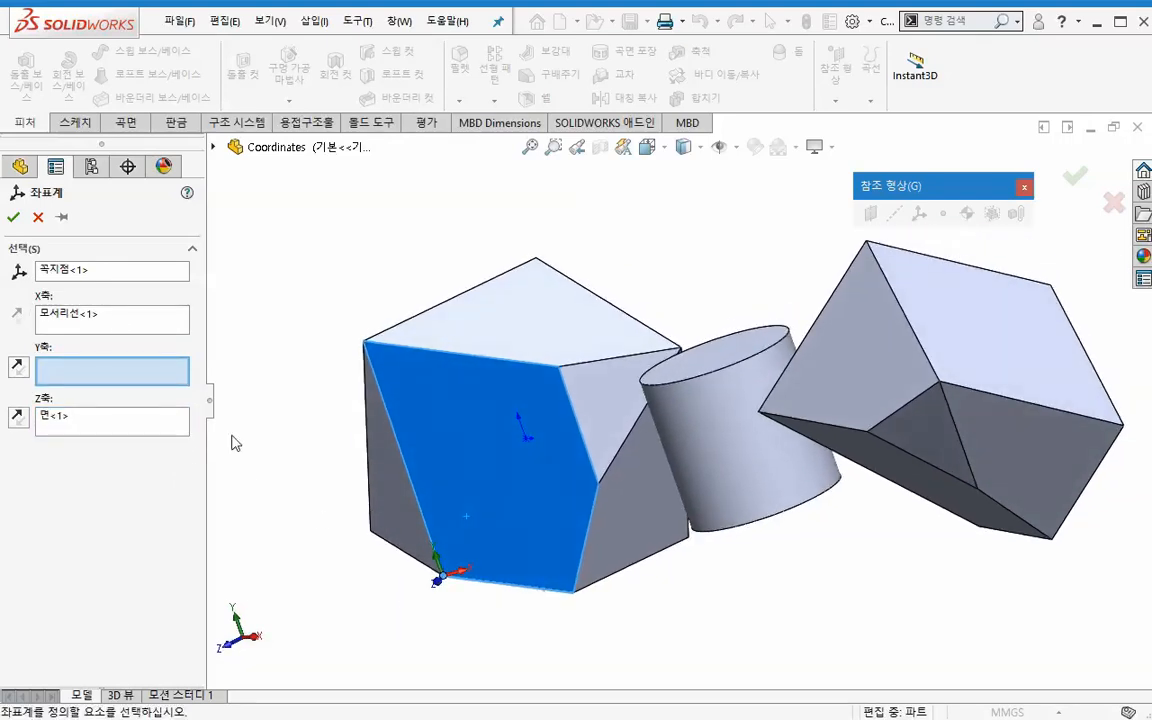
{"action": "left_click", "coordinate": [116, 321]}
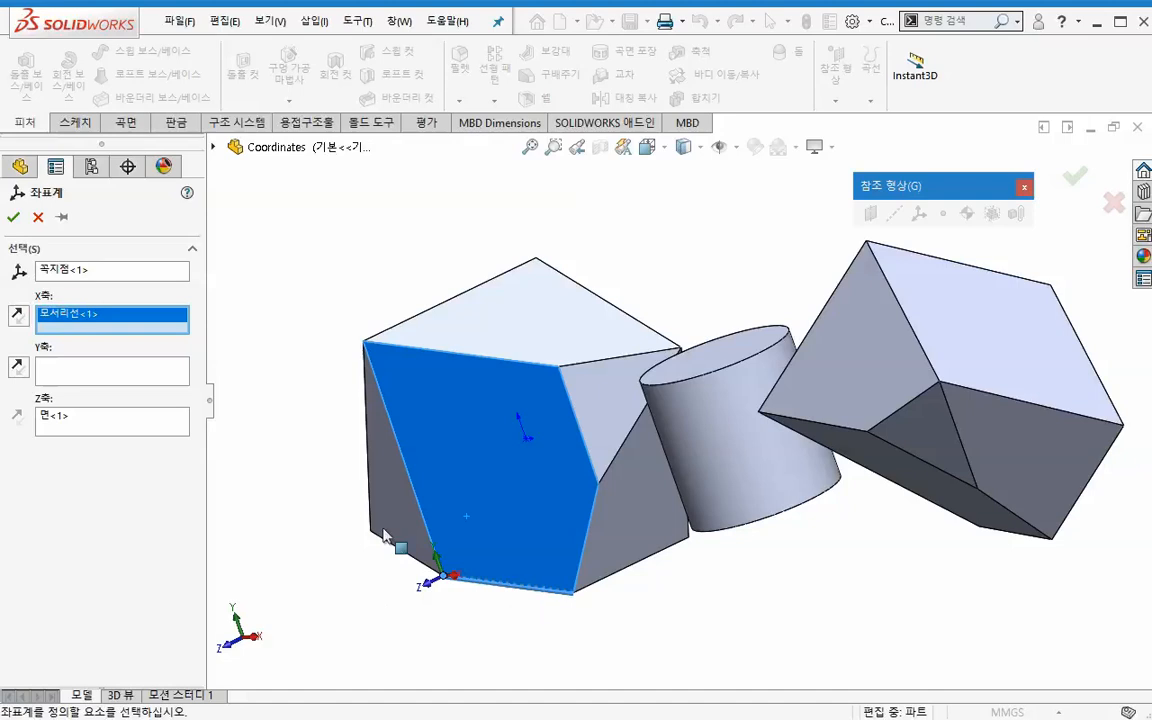
{"action": "left_click", "coordinate": [13, 217]}
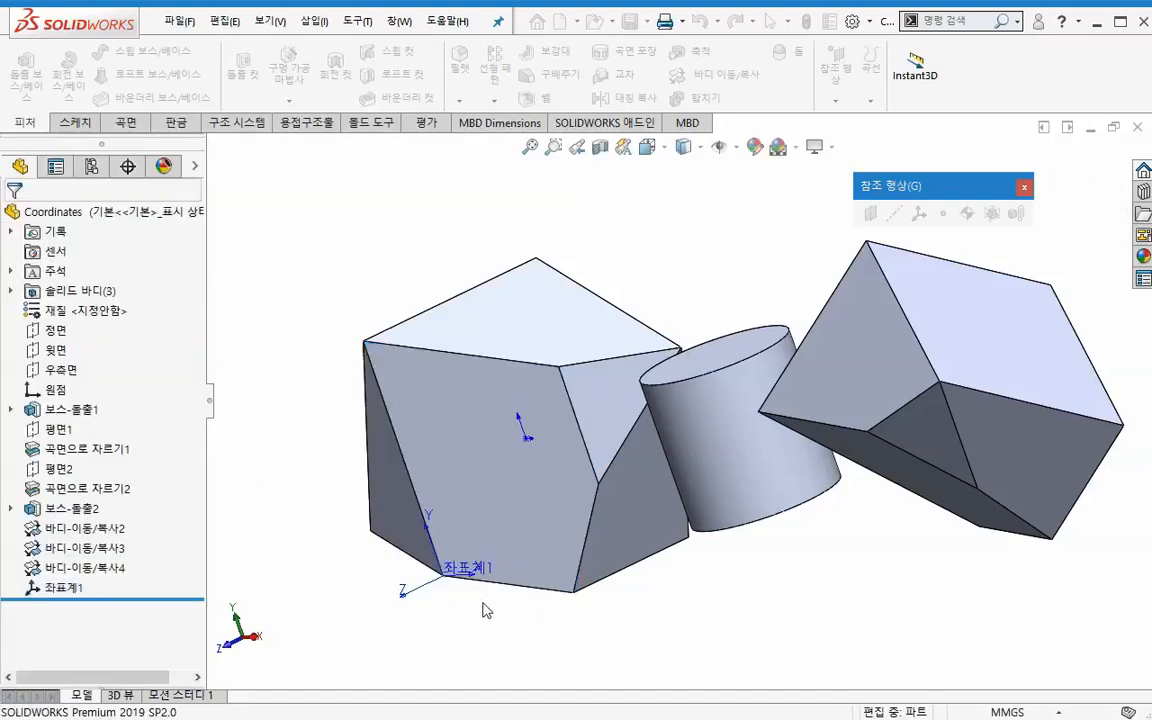
- Create a coordinate system on the far polyhedral body at its top face's front vertex, with X along the triangular facet's upper edge
{"action": "middle_click_drag", "start_coordinate": [563, 532], "coordinate": [574, 586]}
{"action": "scroll", "coordinate": [717, 512], "scroll_direction": "down", "scroll_amount": 1}
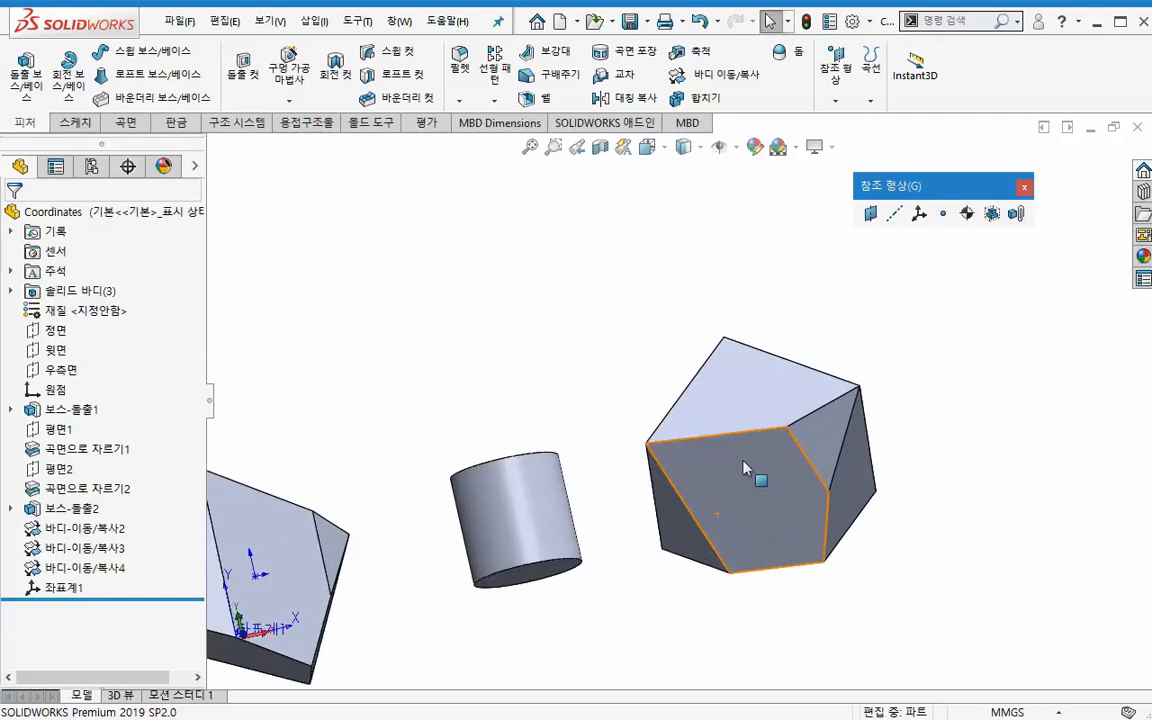
{"action": "left_click", "coordinate": [919, 213]}
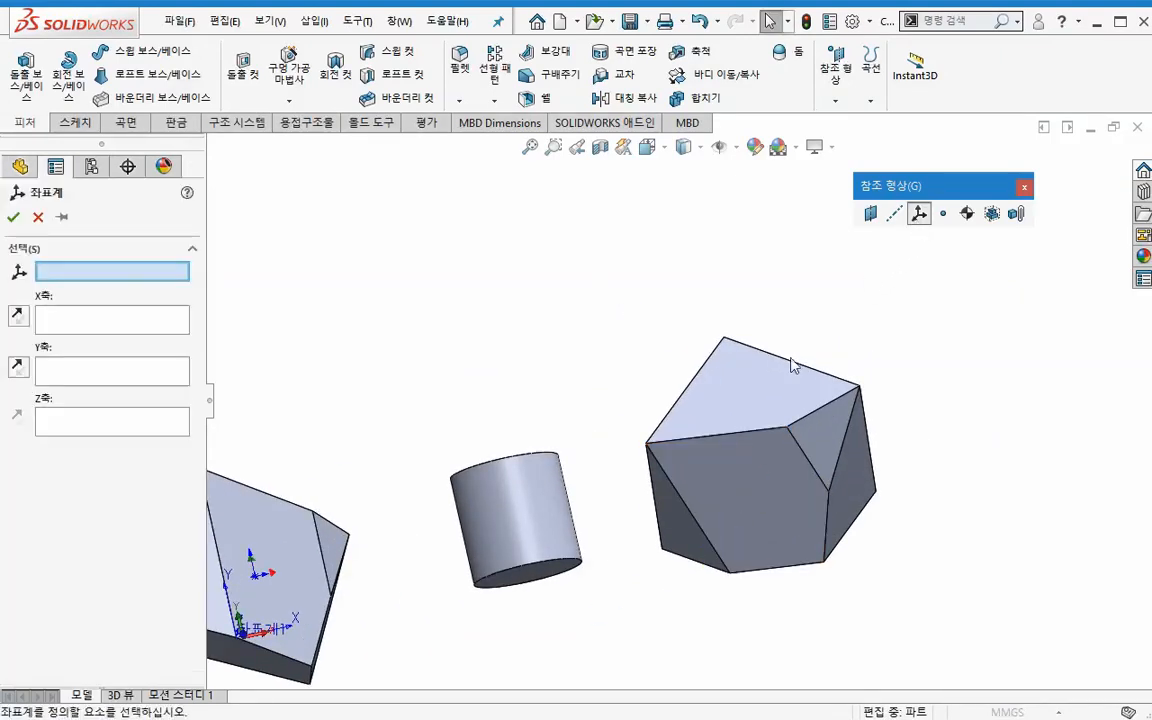
{"action": "left_click", "coordinate": [787, 425]}
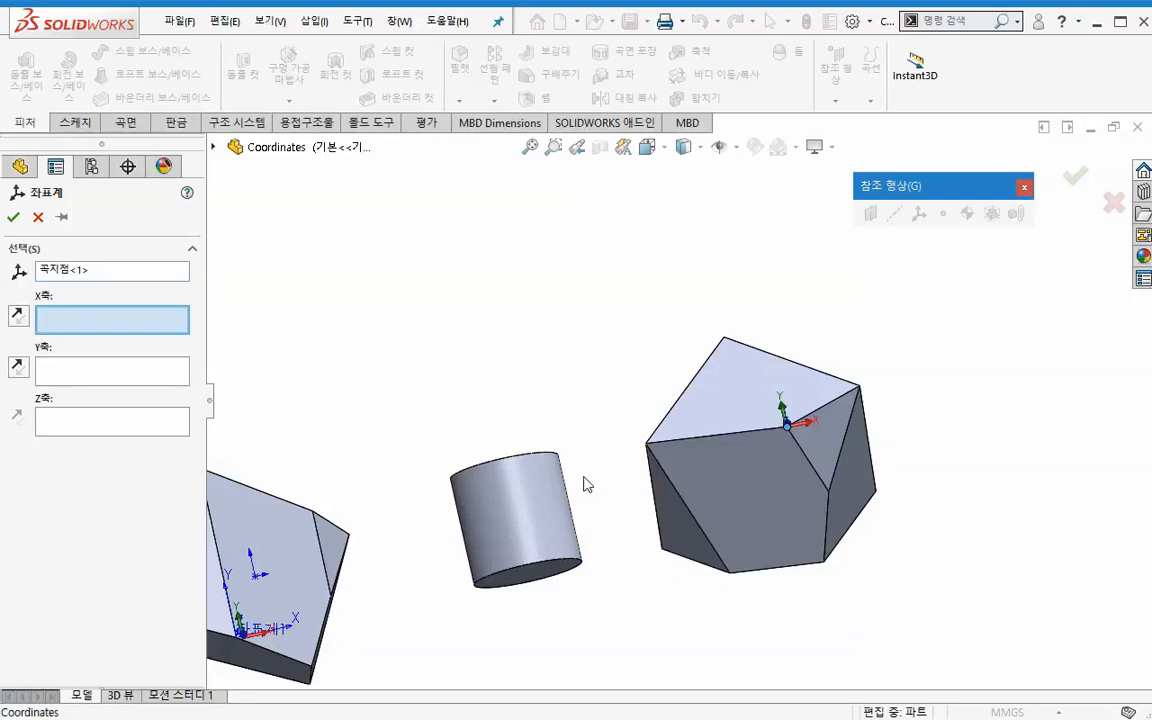
{"action": "left_click", "coordinate": [832, 397]}
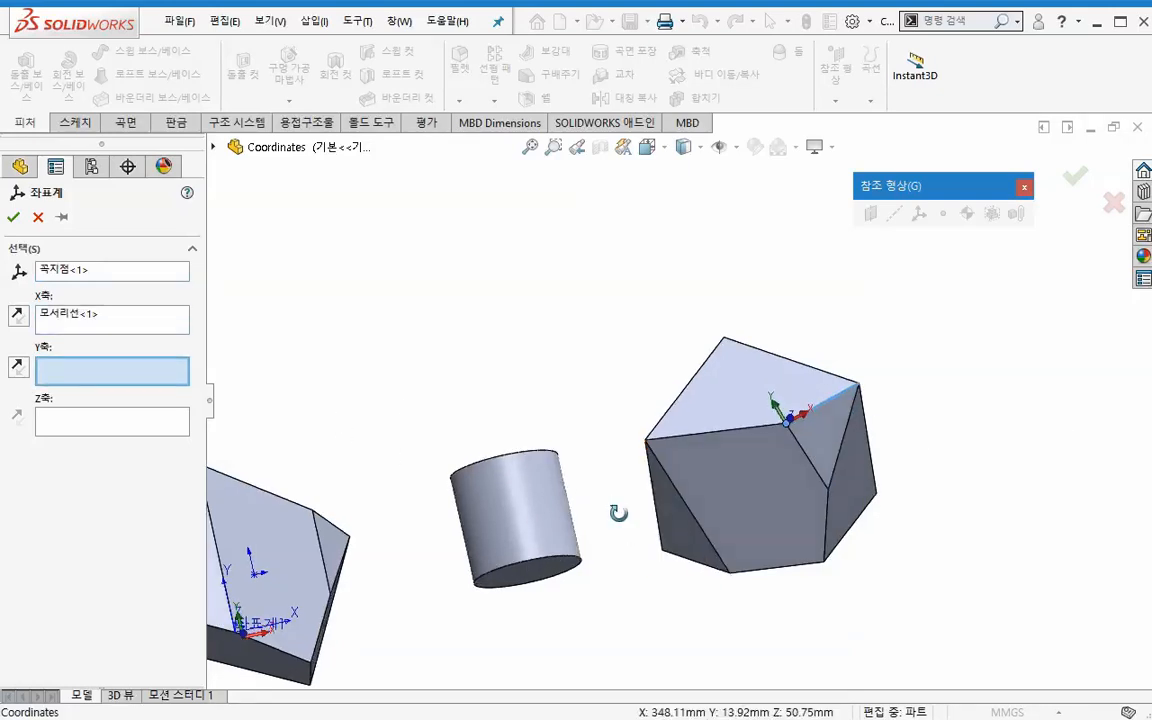
{"action": "middle_click_drag", "start_coordinate": [618, 513], "coordinate": [590, 556]}
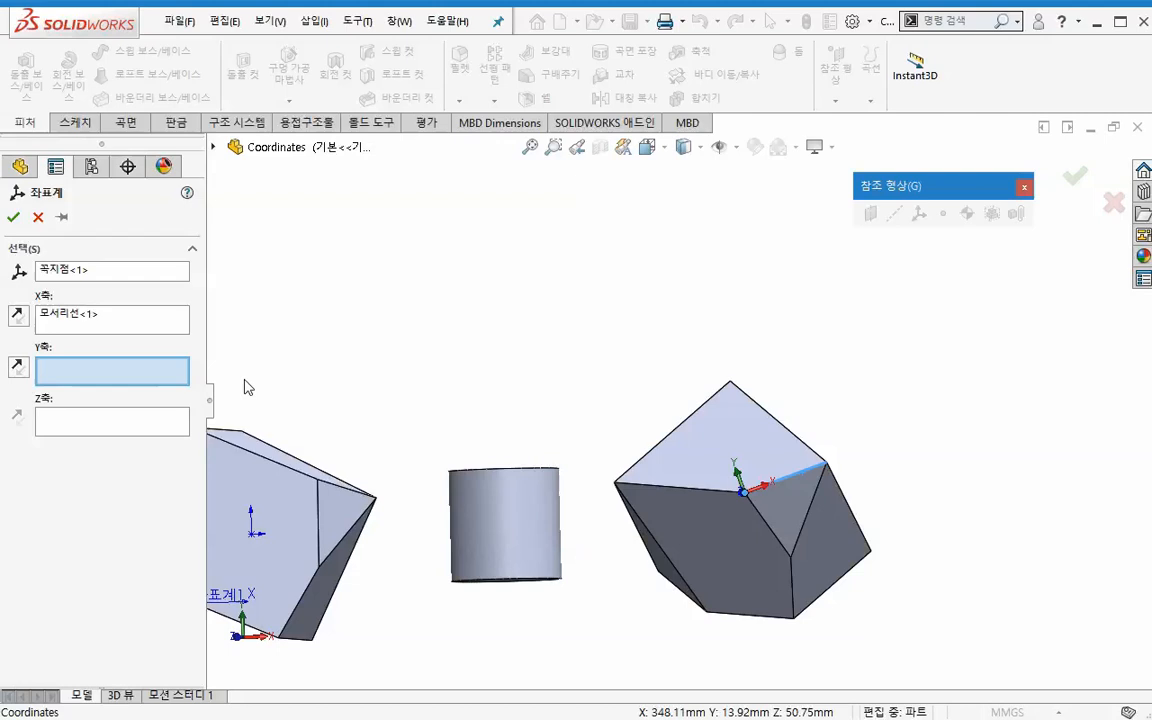
{"action": "left_click", "coordinate": [13, 217]}
{"action": "scroll", "coordinate": [624, 363], "scroll_direction": "up", "scroll_amount": 1}
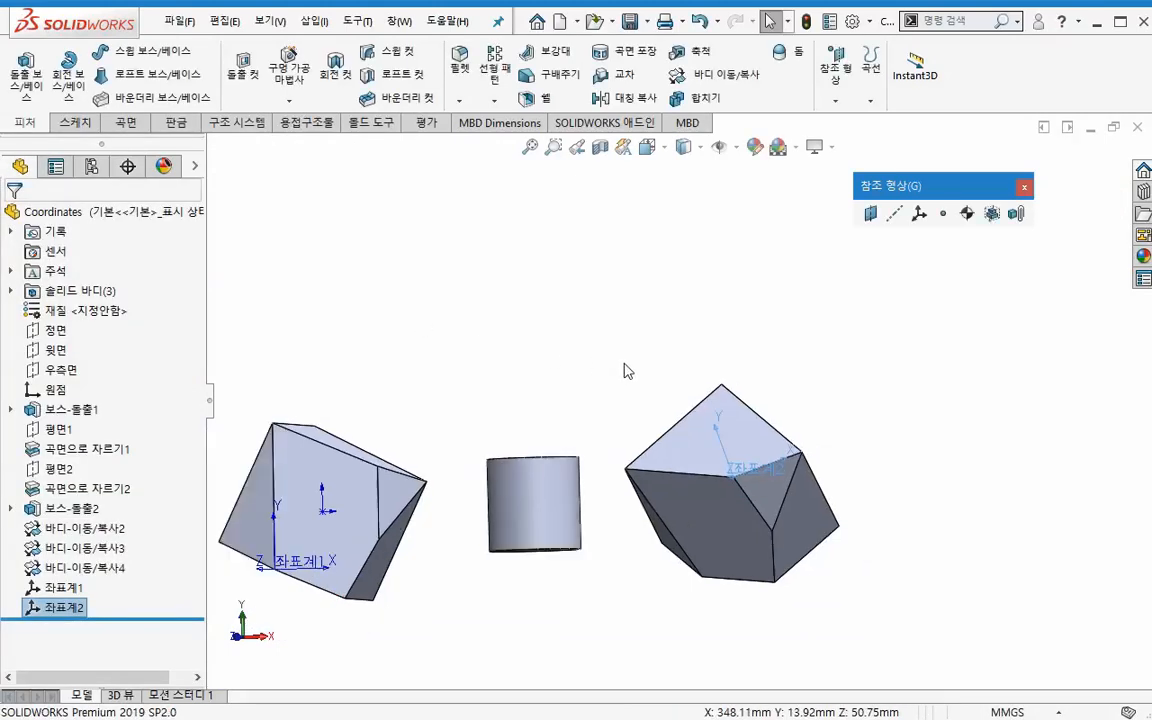
{"action": "scroll", "coordinate": [624, 371], "scroll_direction": "up", "scroll_amount": 1}
{"action": "middle_click_drag", "start_coordinate": [528, 470], "coordinate": [526, 579]}
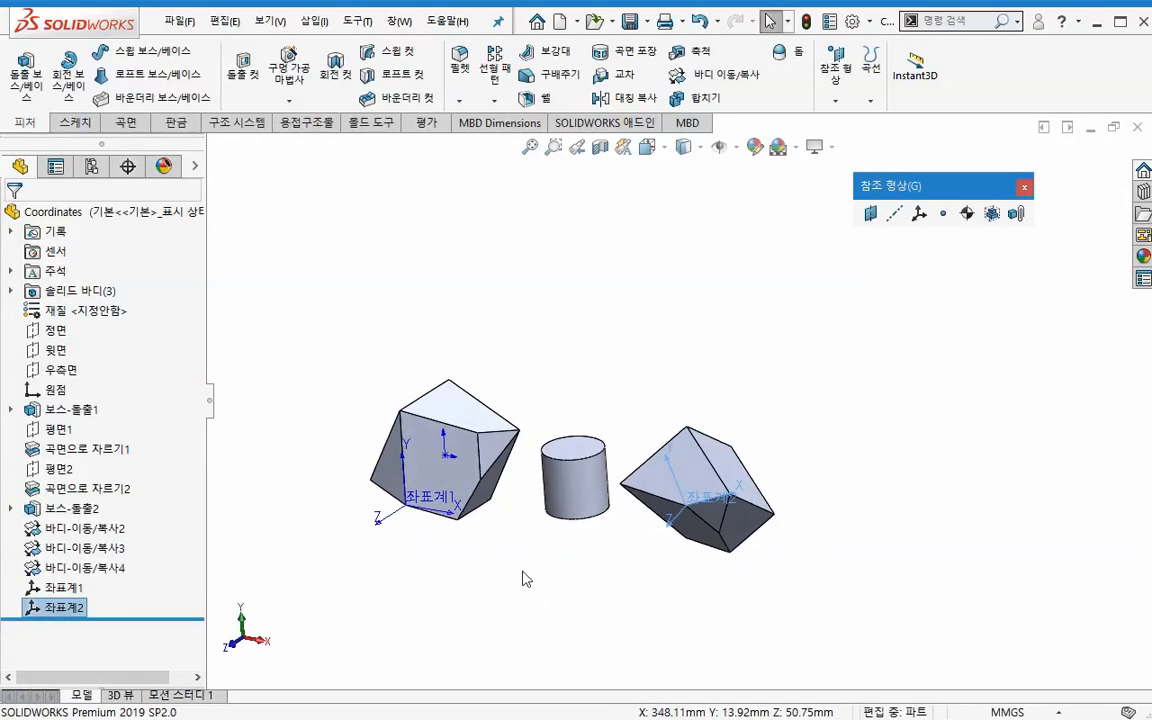
{"action": "scroll", "coordinate": [484, 542], "scroll_direction": "down", "scroll_amount": 1}
{"action": "left_click", "coordinate": [542, 577]}
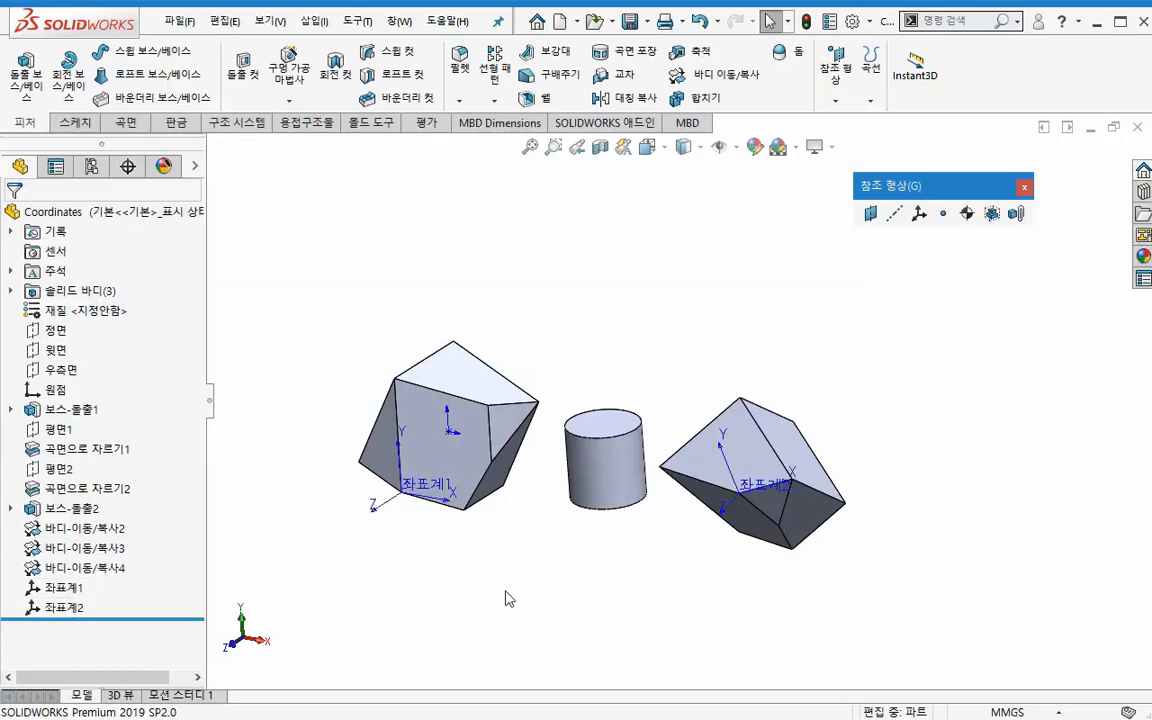
- Show the Tools (도구) toolbar and open the part's mass properties beside the model
{"action": "middle_click_drag", "start_coordinate": [573, 591], "coordinate": [634, 567], "text": "ctrl"}
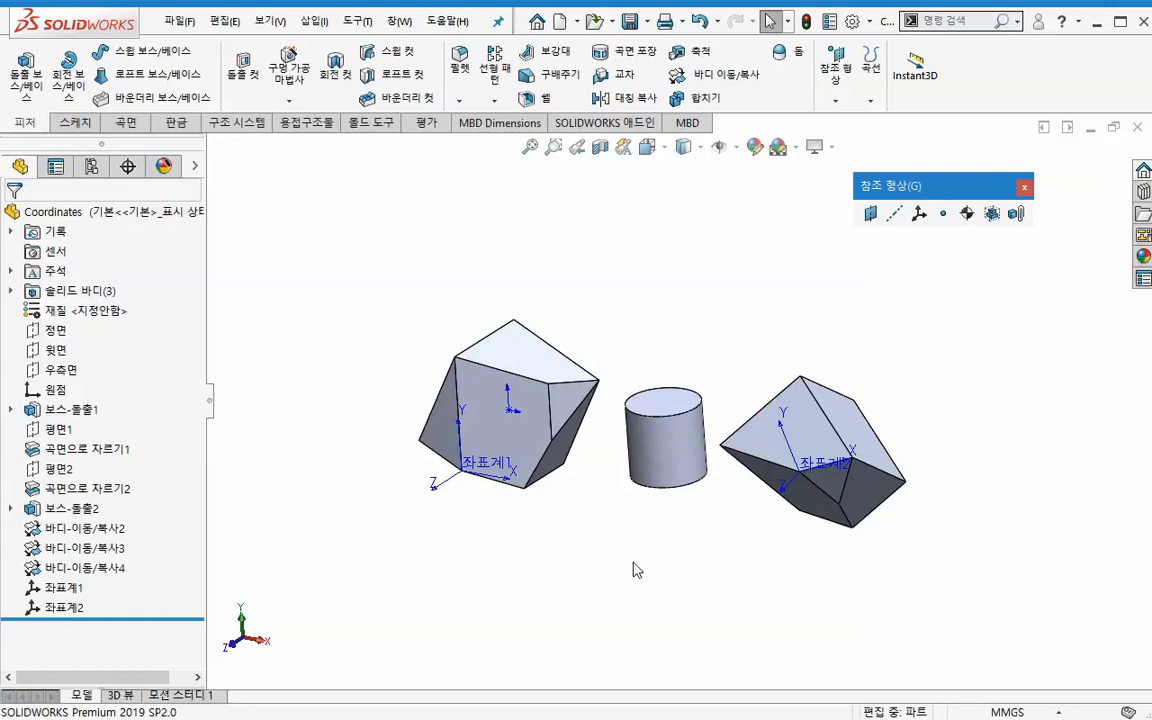
{"action": "right_click", "coordinate": [990, 87]}
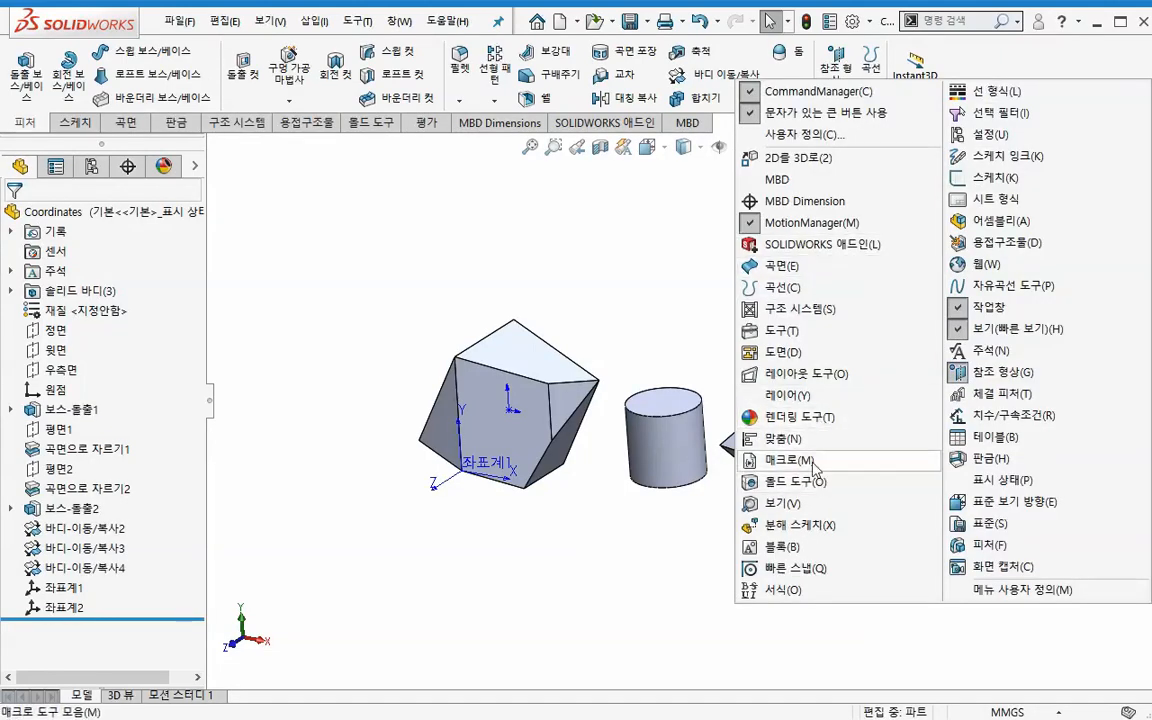
{"action": "key", "text": "Escape"}
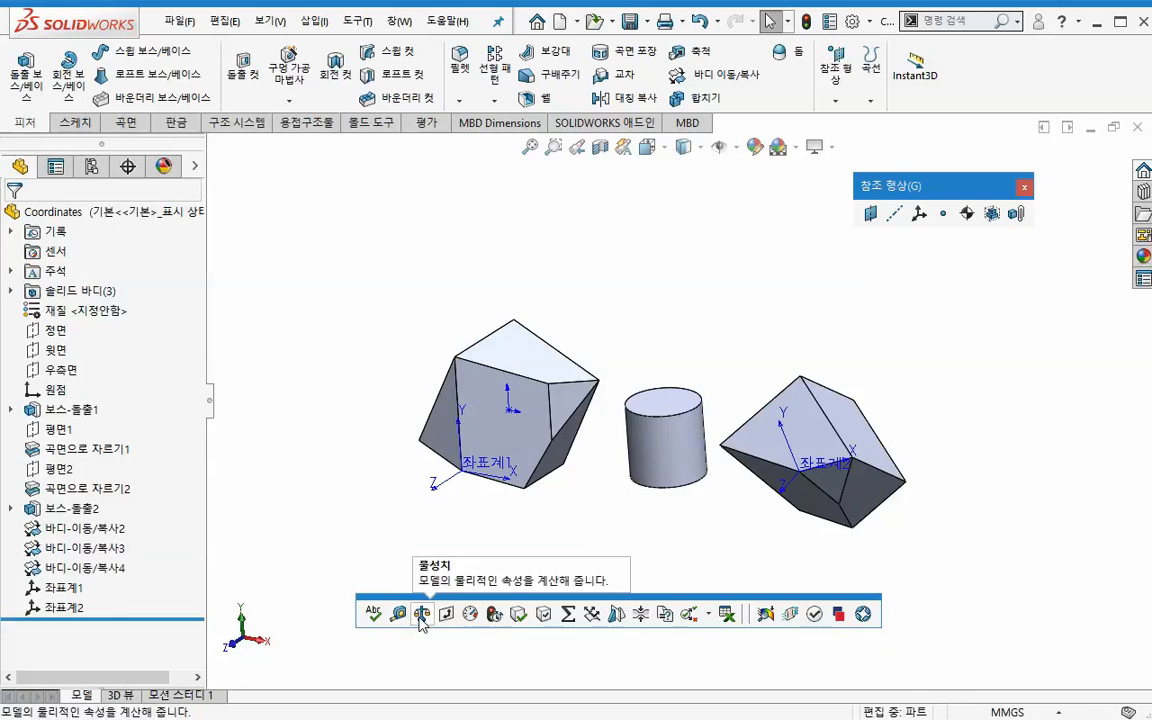
{"action": "left_click", "coordinate": [421, 614]}
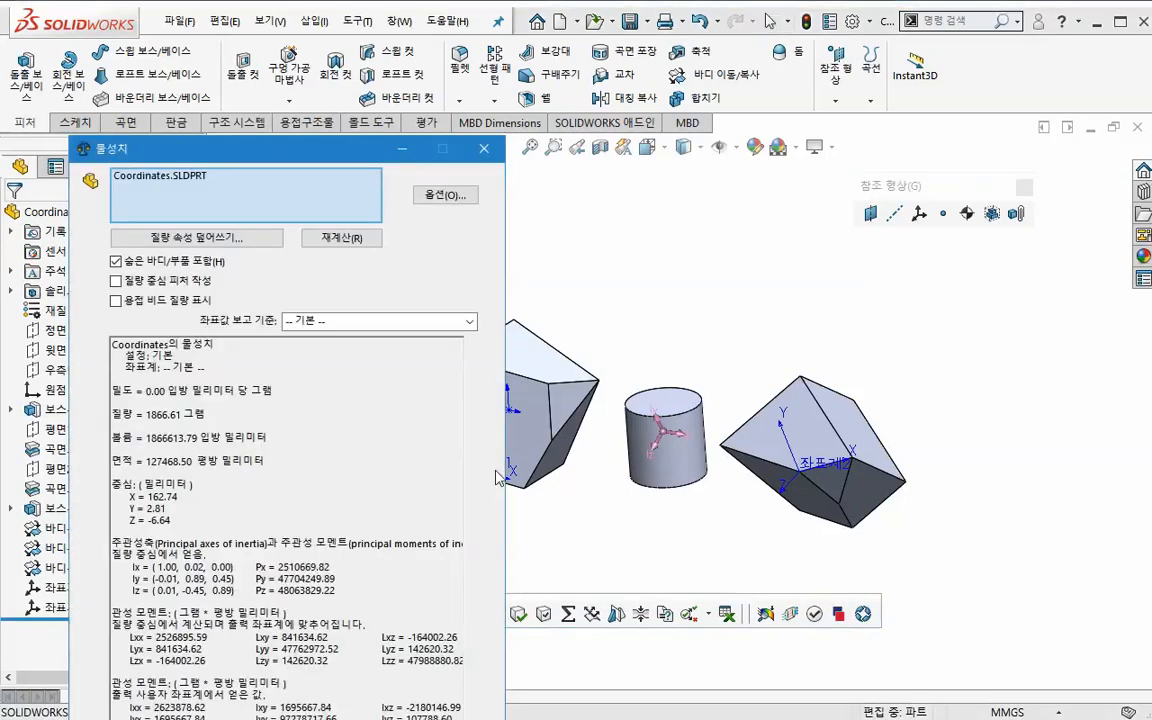
{"action": "left_click_drag", "start_coordinate": [336, 145], "coordinate": [926, 67]}
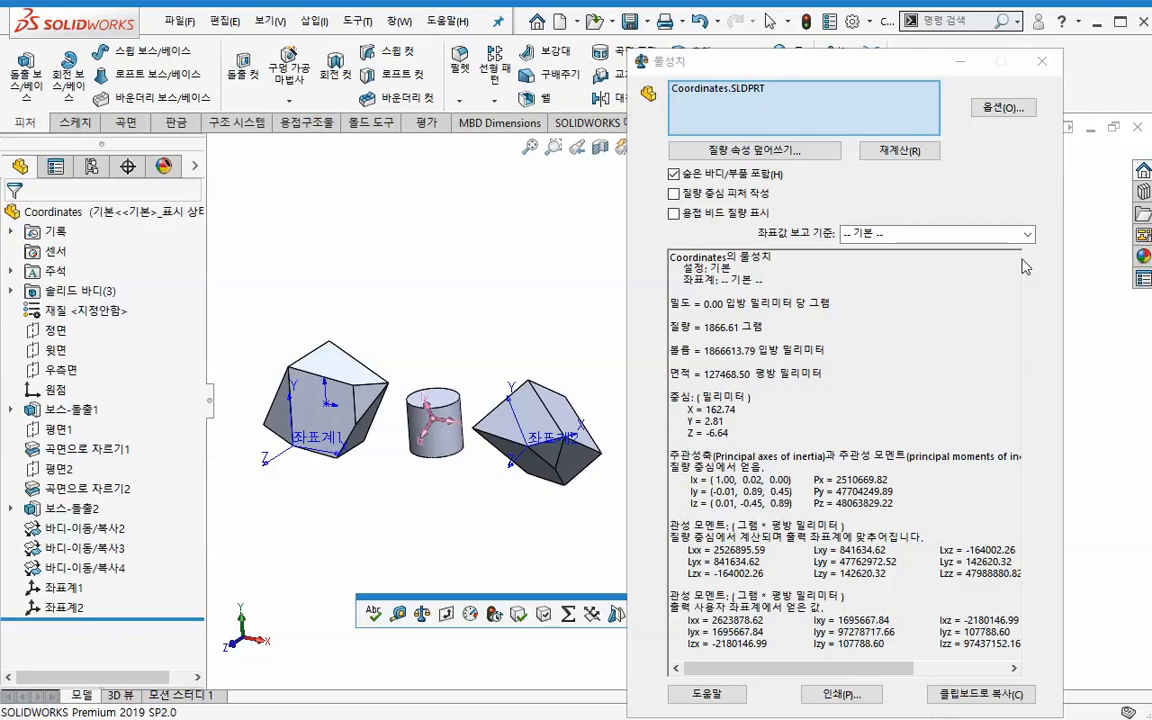
- Compare the mass properties reported relative to 좌표계1 and 좌표계2, ending on 좌표계2
{"action": "left_click", "coordinate": [925, 234]}
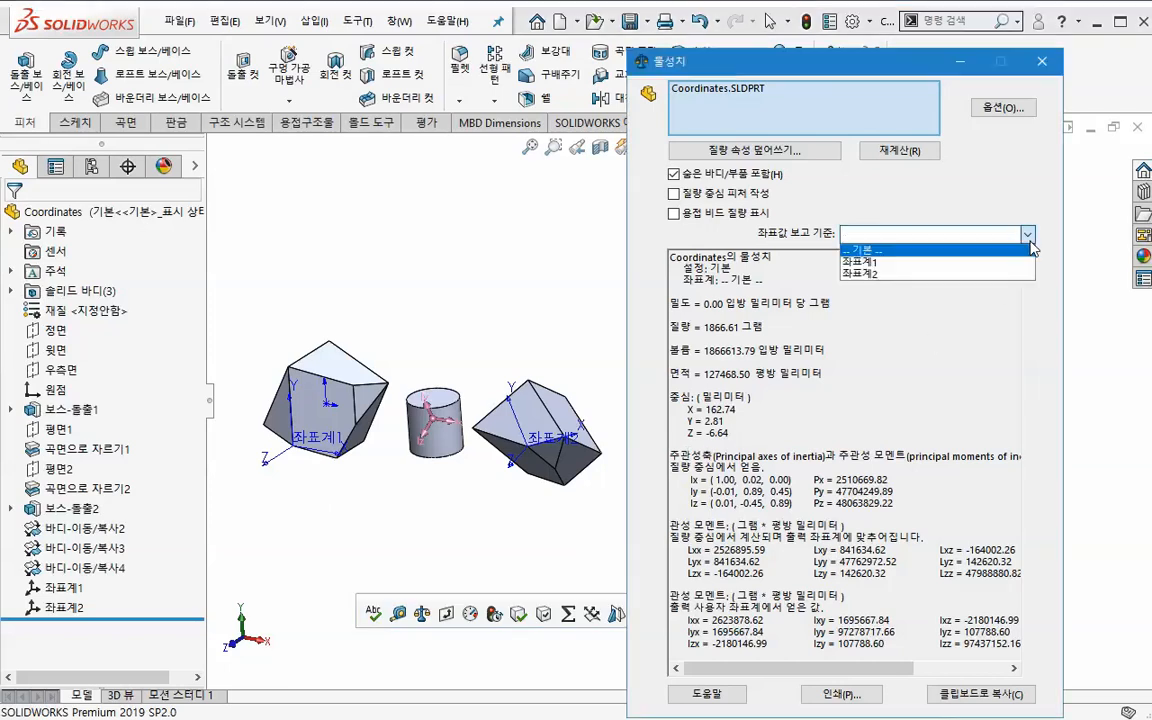
{"action": "left_click", "coordinate": [862, 261]}
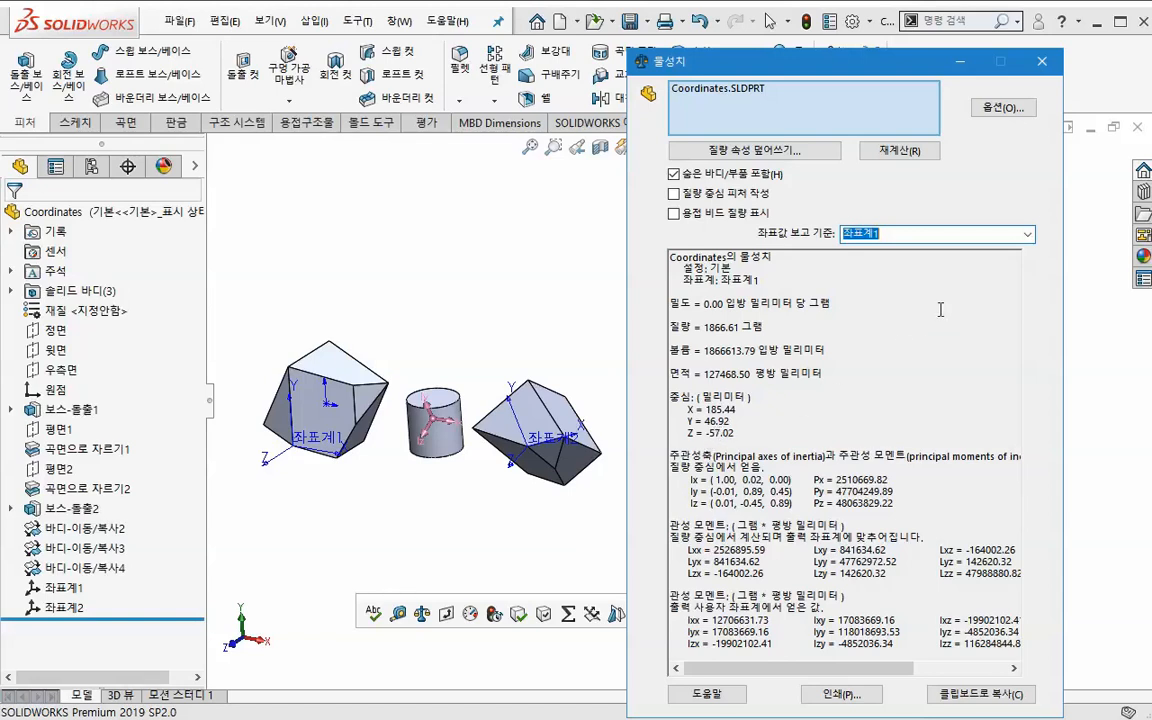
{"action": "left_click", "coordinate": [924, 232]}
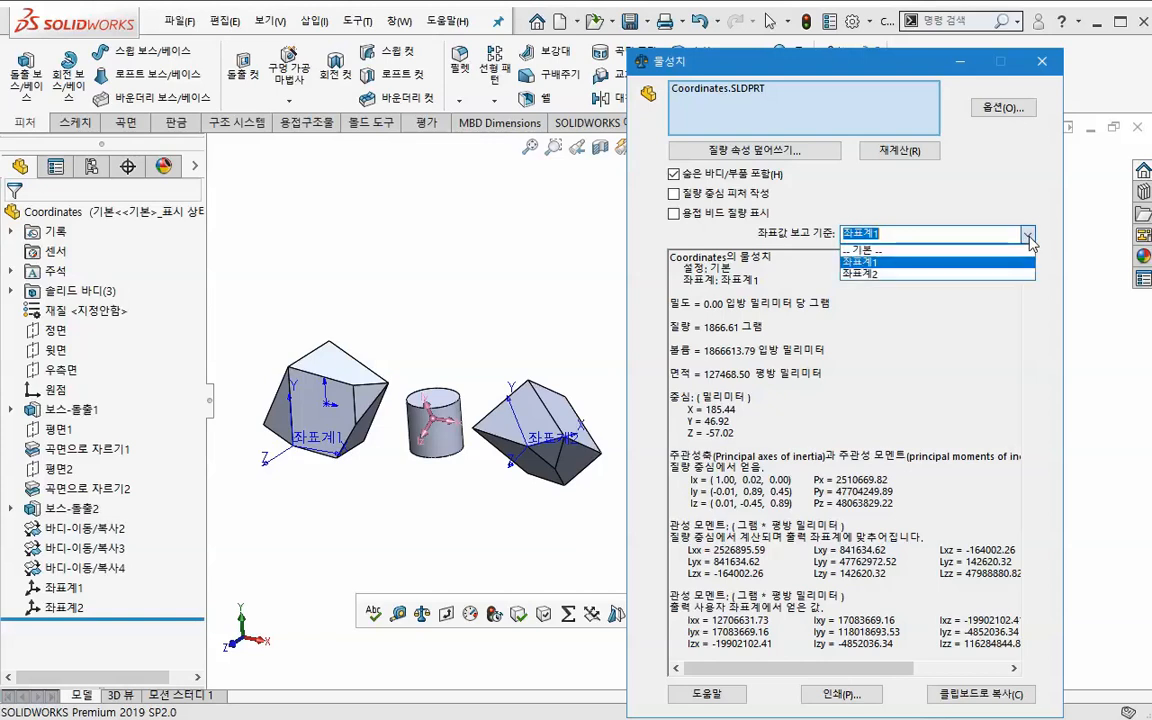
{"action": "left_click", "coordinate": [924, 274]}
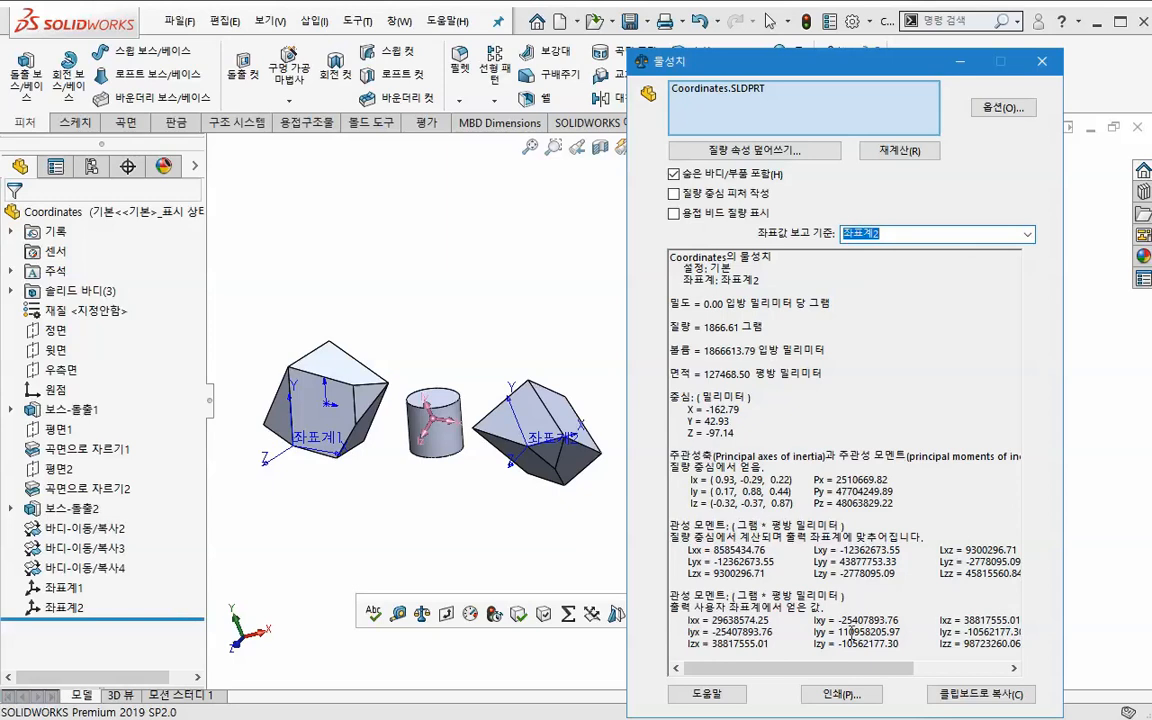
{"action": "left_click", "coordinate": [926, 233]}
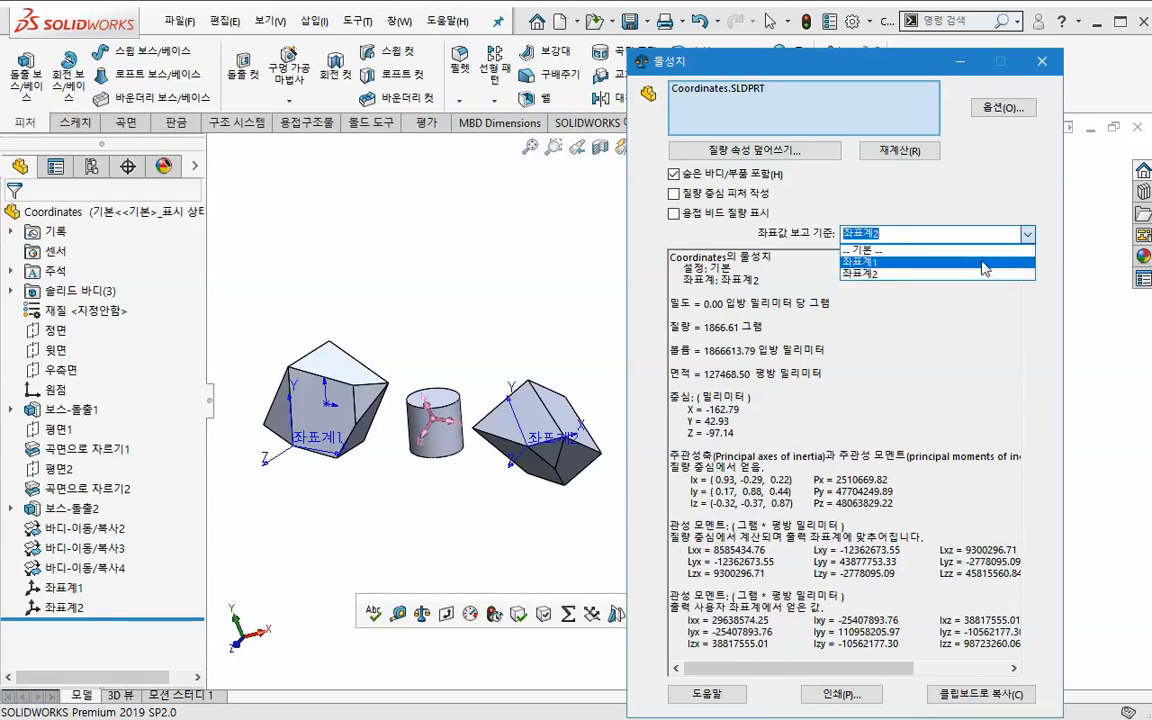
{"action": "left_click", "coordinate": [983, 261]}
{"action": "left_click", "coordinate": [925, 233]}
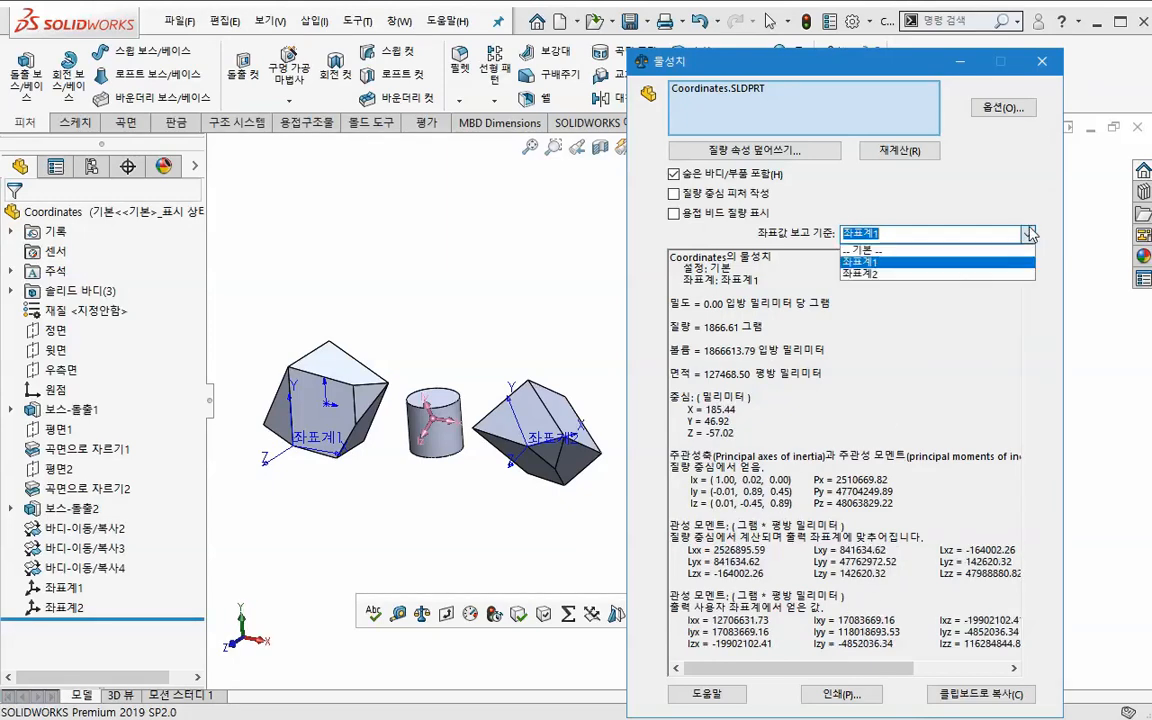
{"action": "left_click", "coordinate": [985, 272]}
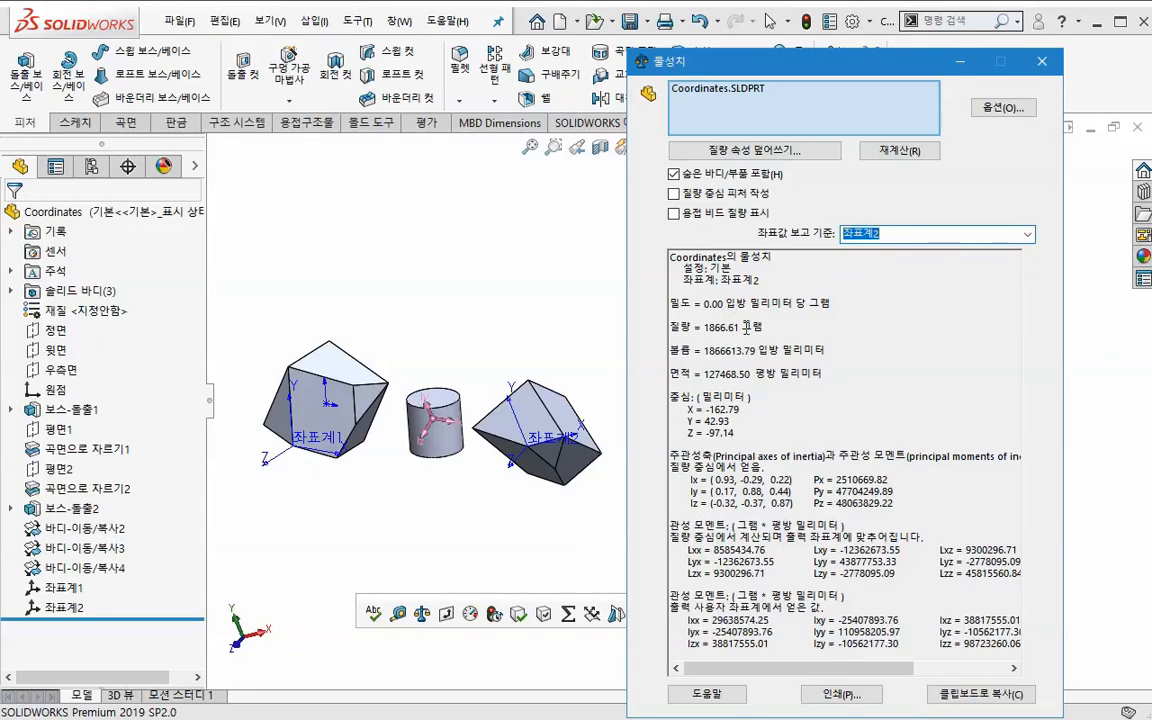
- Set the mass unit of the mass property report to kg
{"action": "left_click_drag", "start_coordinate": [744, 327], "coordinate": [782, 340]}
{"action": "left_click", "coordinate": [785, 345]}
{"action": "left_click", "coordinate": [1011, 107]}
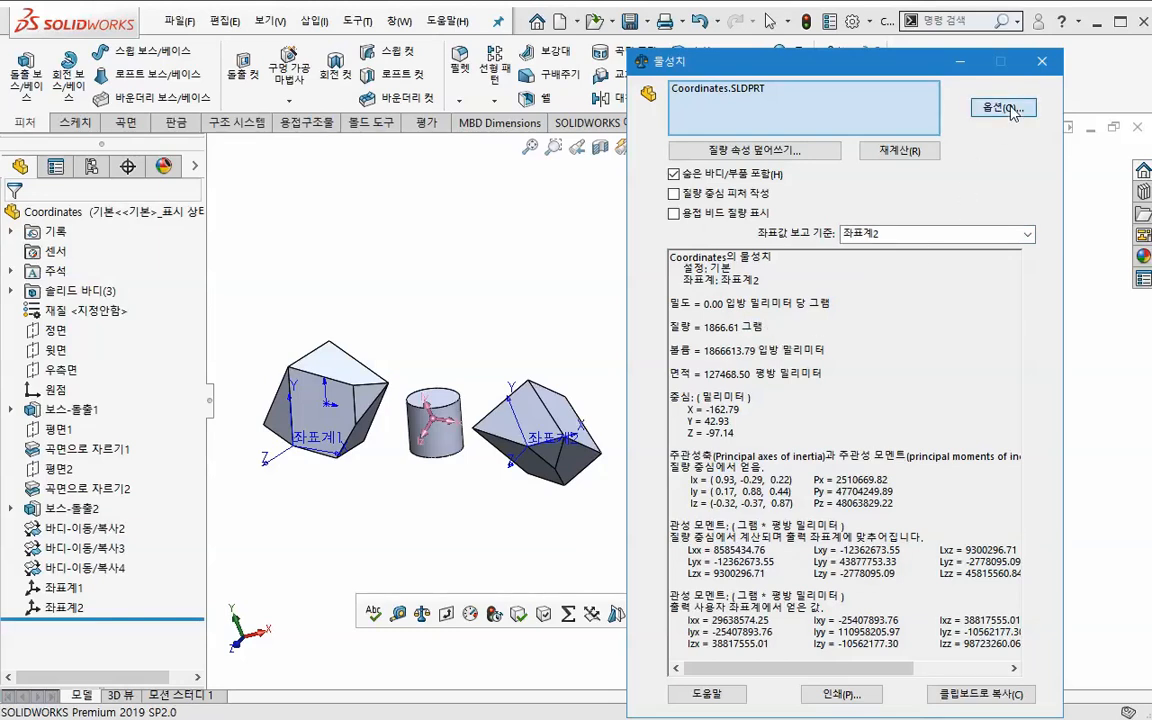
{"action": "left_click_drag", "start_coordinate": [640, 320], "coordinate": [856, 218]}
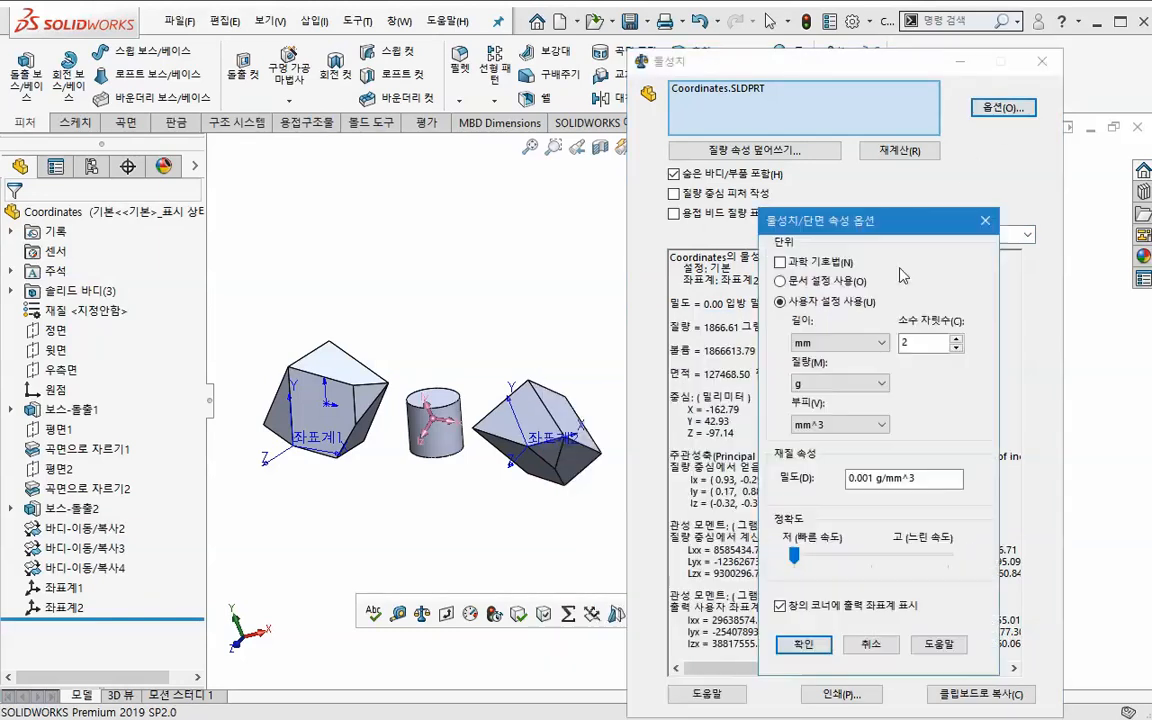
{"action": "left_click", "coordinate": [825, 384]}
{"action": "left_click", "coordinate": [825, 419]}
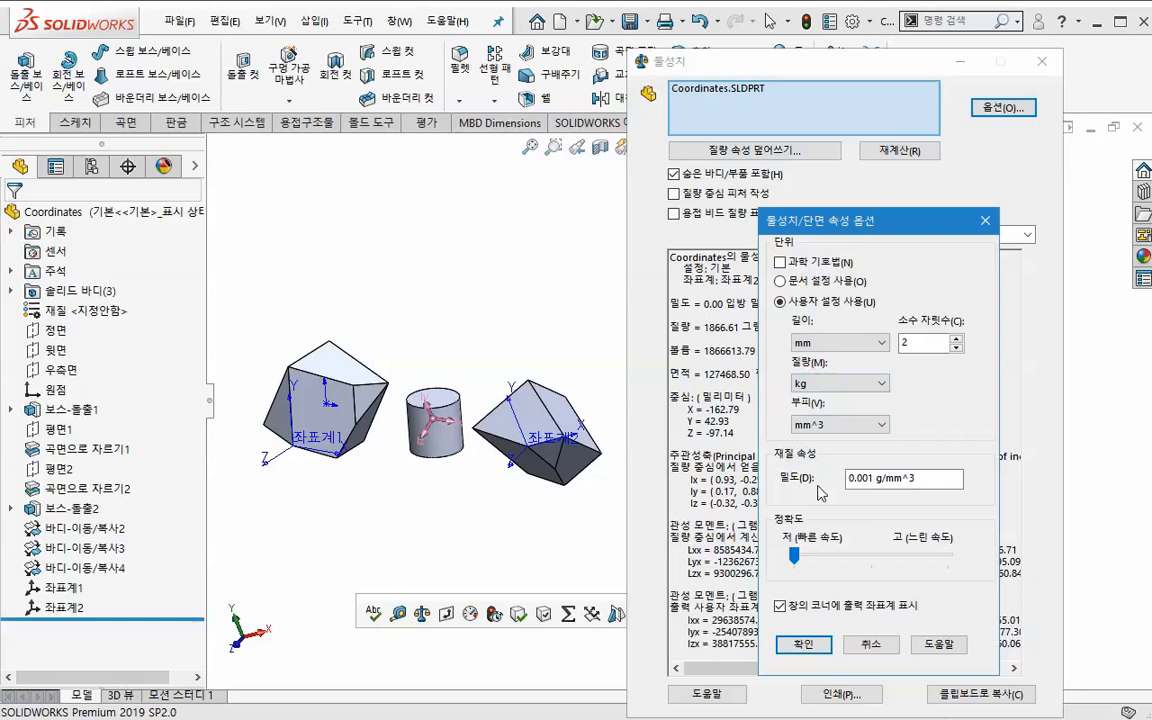
{"action": "left_click", "coordinate": [803, 645]}
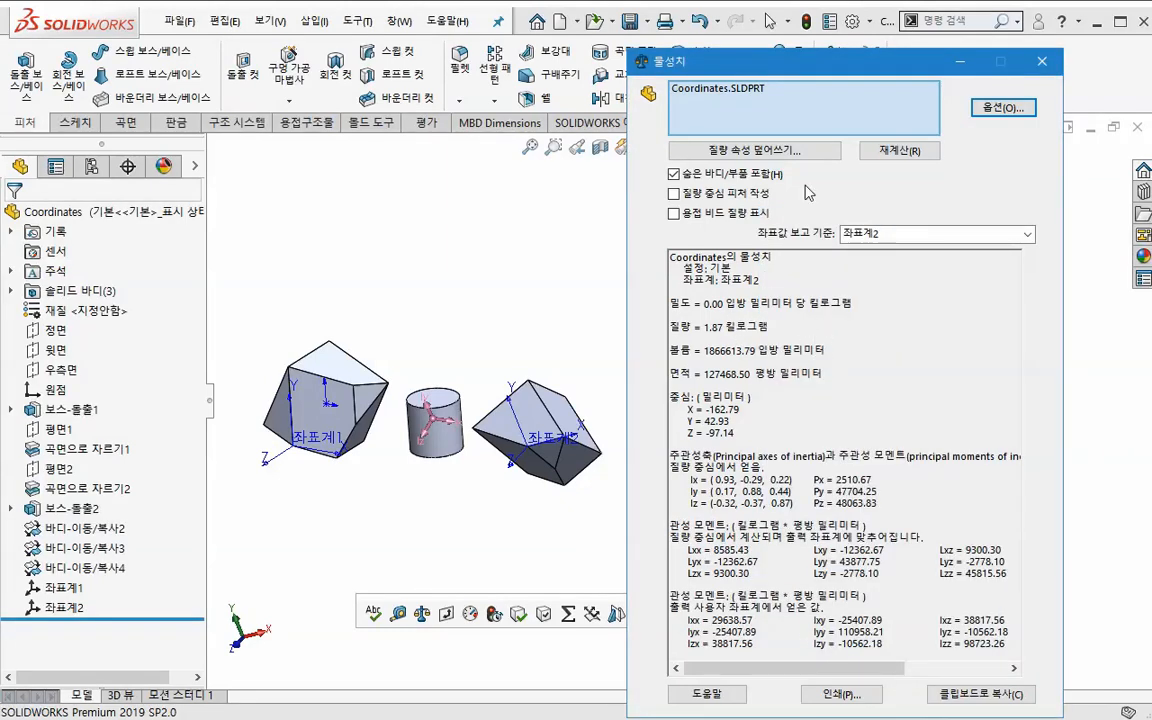
- Try and restore the center-of-mass feature and hidden-body options, then recalculate and close the mass properties
{"action": "left_click", "coordinate": [736, 194]}
{"action": "left_click", "coordinate": [738, 193]}
{"action": "left_click", "coordinate": [738, 175]}
{"action": "left_click", "coordinate": [738, 175]}
{"action": "left_click", "coordinate": [893, 151]}
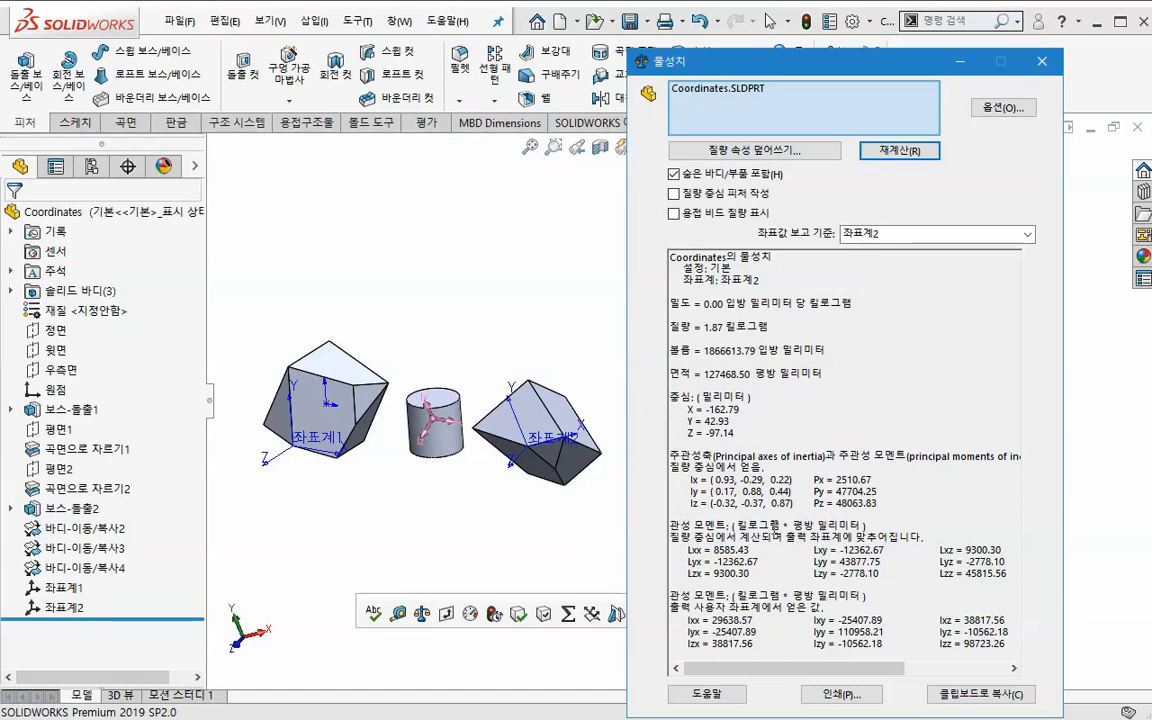
{"action": "left_click", "coordinate": [1042, 63]}
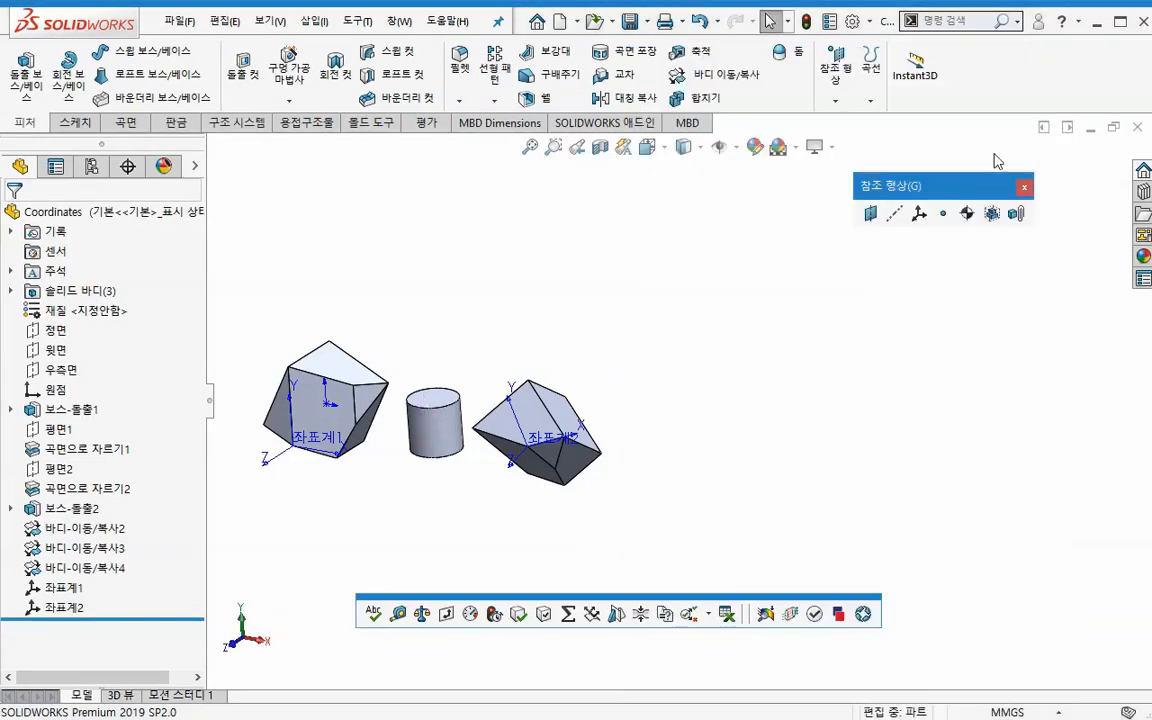
- Measure the distance from 좌표계1 to the top vertex of the body carrying 좌표계2
{"action": "middle_click_drag", "start_coordinate": [757, 442], "coordinate": [895, 417], "text": "ctrl"}
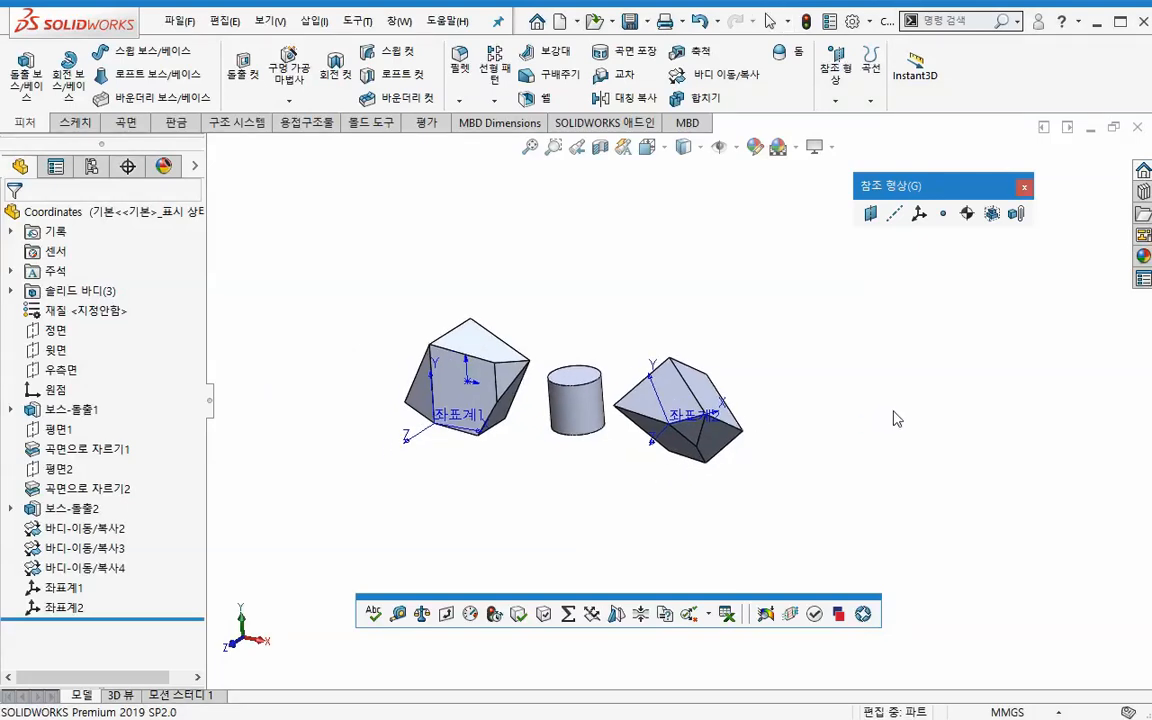
{"action": "left_click", "coordinate": [399, 614]}
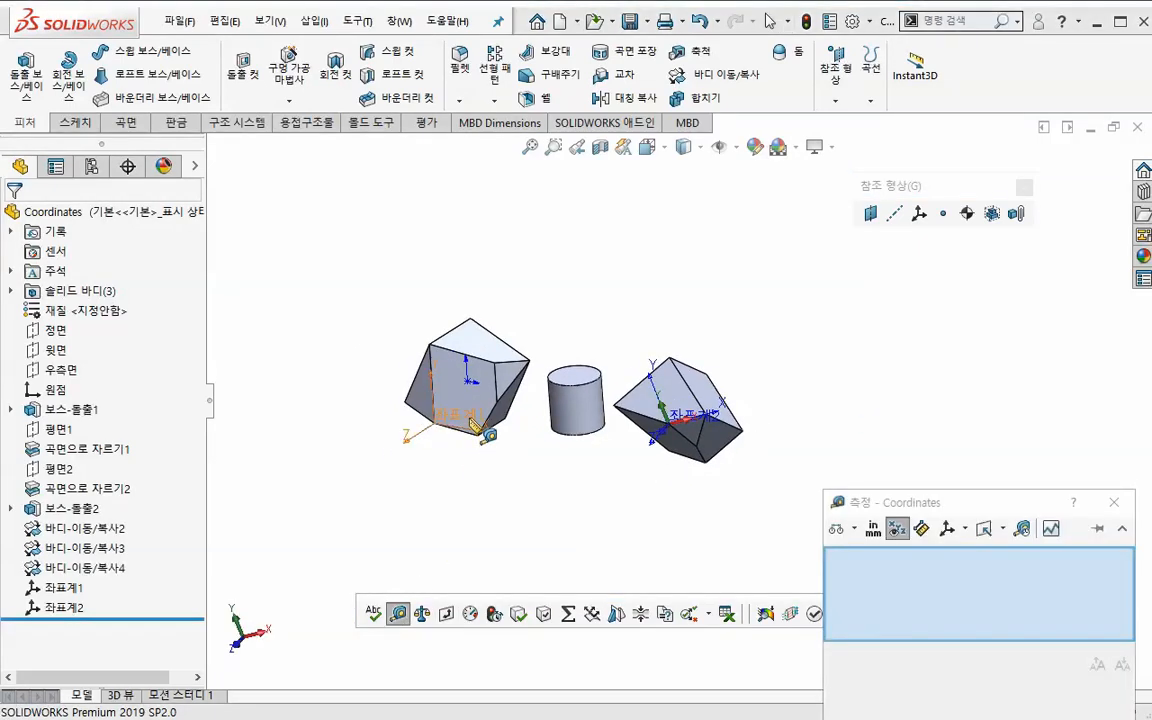
{"action": "left_click", "coordinate": [476, 428]}
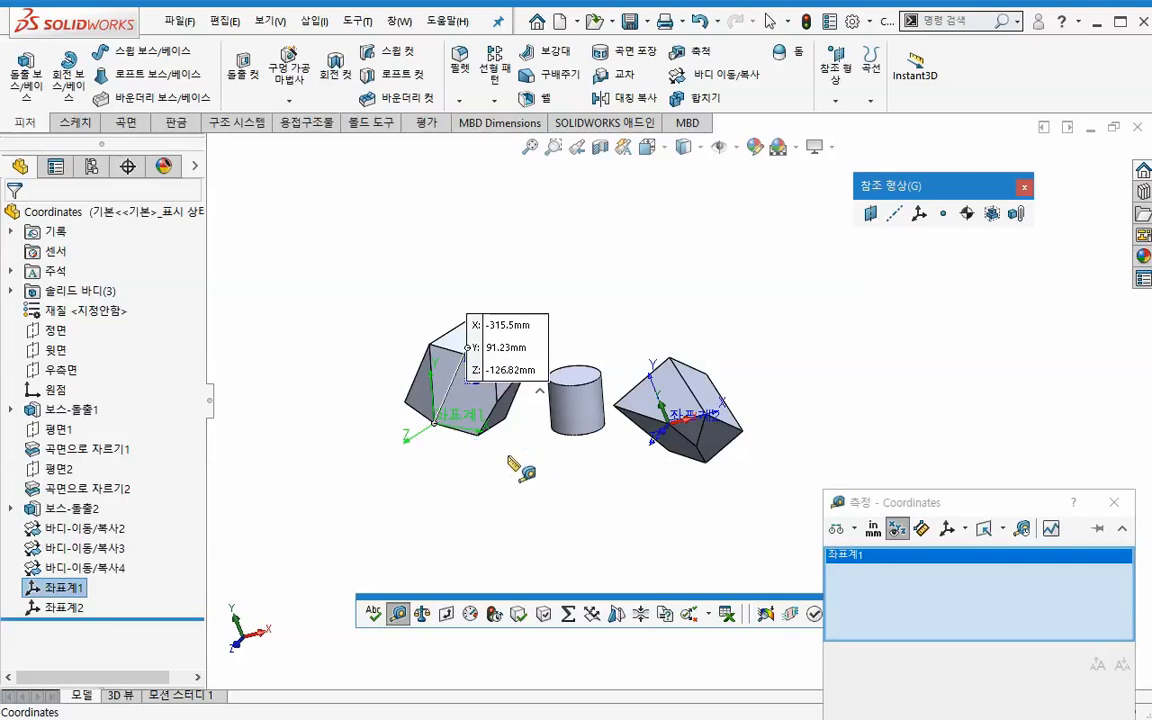
{"action": "left_click_drag", "start_coordinate": [873, 490], "coordinate": [906, 350]}
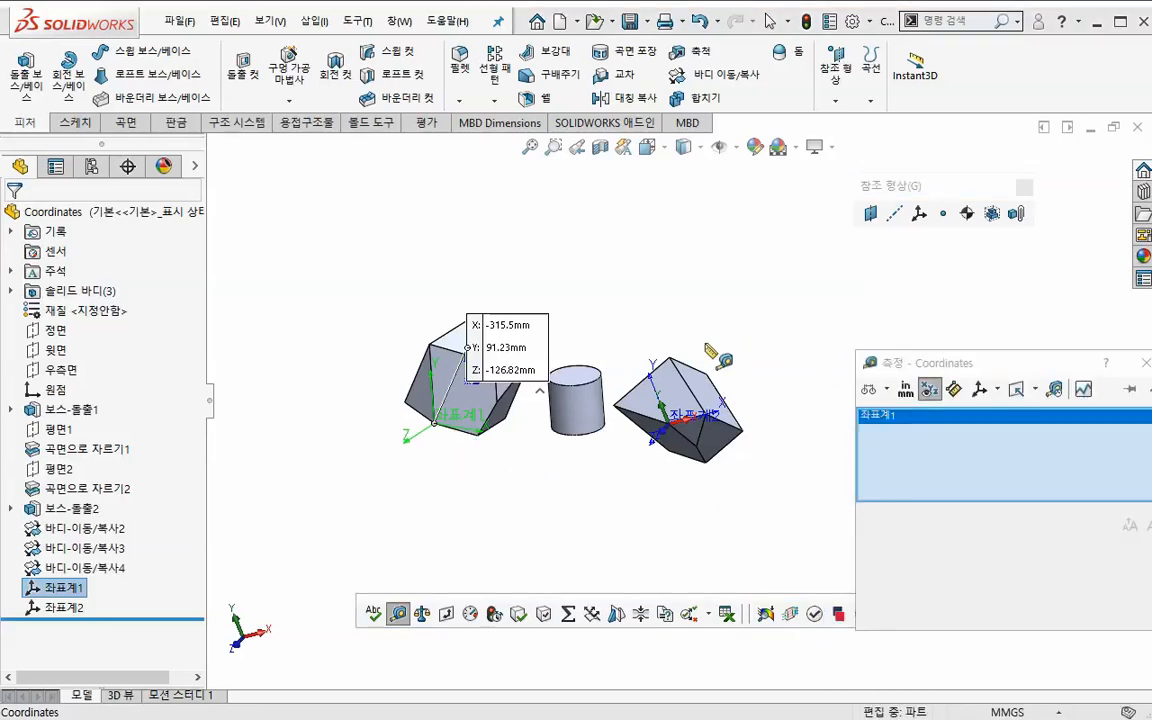
{"action": "left_click", "coordinate": [668, 358]}
{"action": "middle_click_drag", "start_coordinate": [668, 358], "coordinate": [520, 495]}
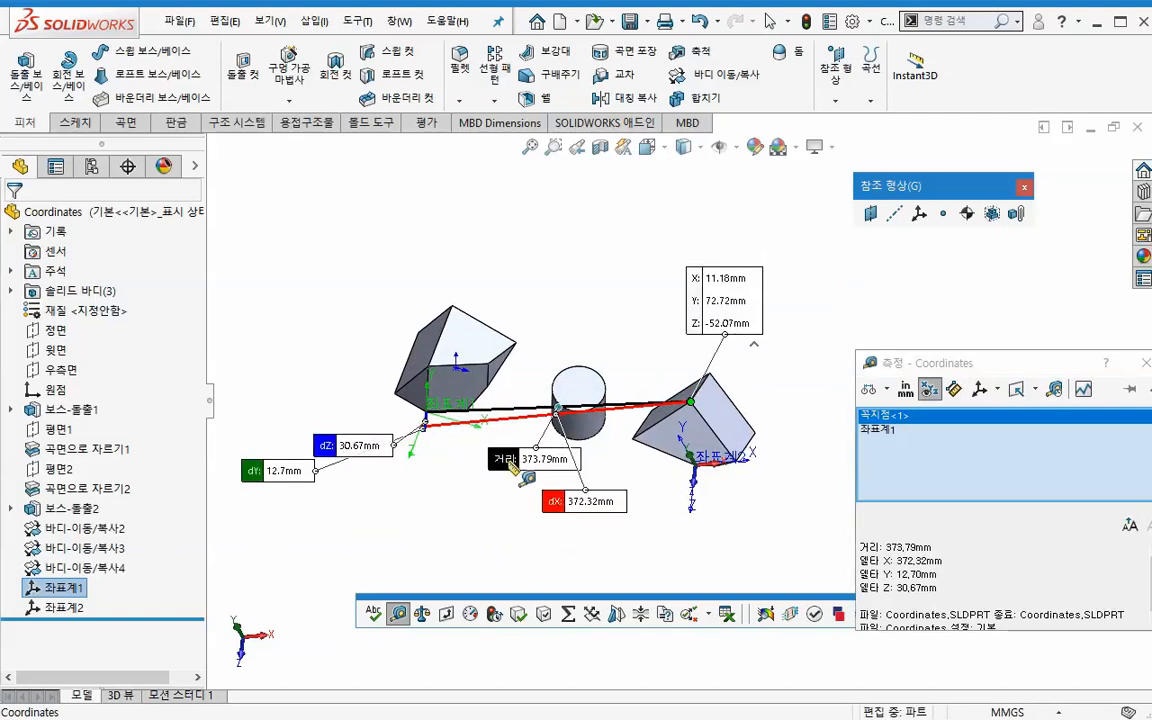
- Inspect the distance callouts between 좌표계1 and the body vertex, clear the measured selections and close the measurement
{"action": "left_click_drag", "start_coordinate": [525, 460], "coordinate": [578, 338]}
{"action": "middle_click_drag", "start_coordinate": [430, 455], "coordinate": [575, 511]}
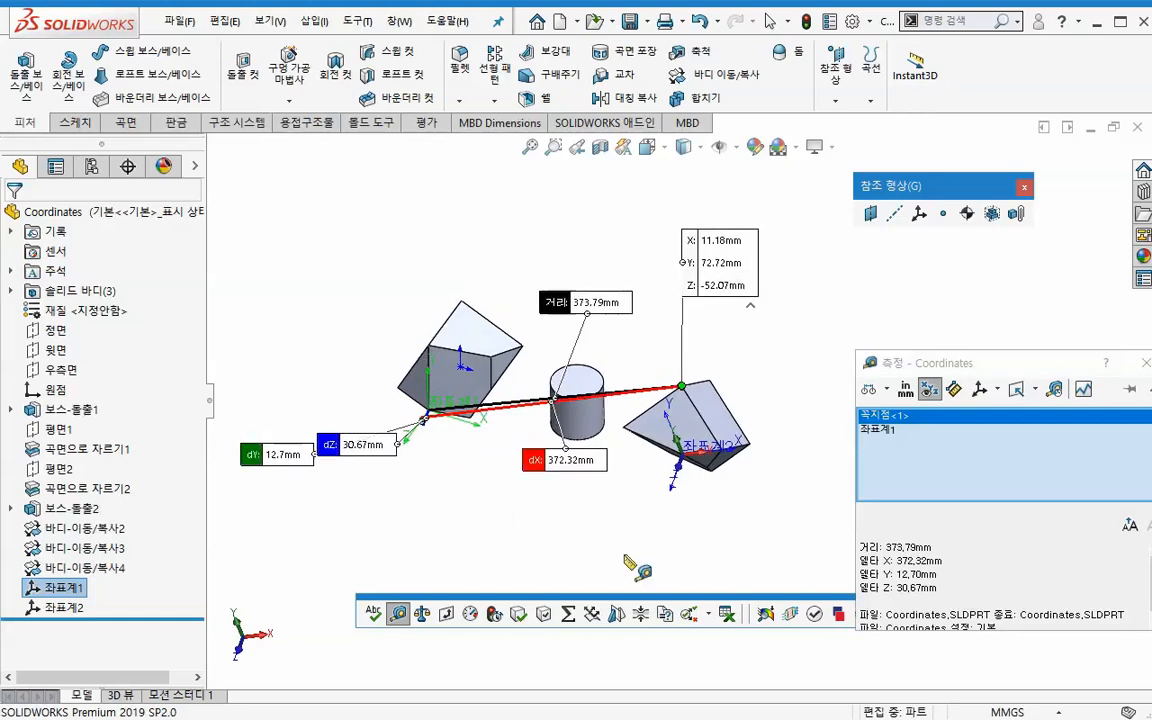
{"action": "left_click", "coordinate": [699, 550]}
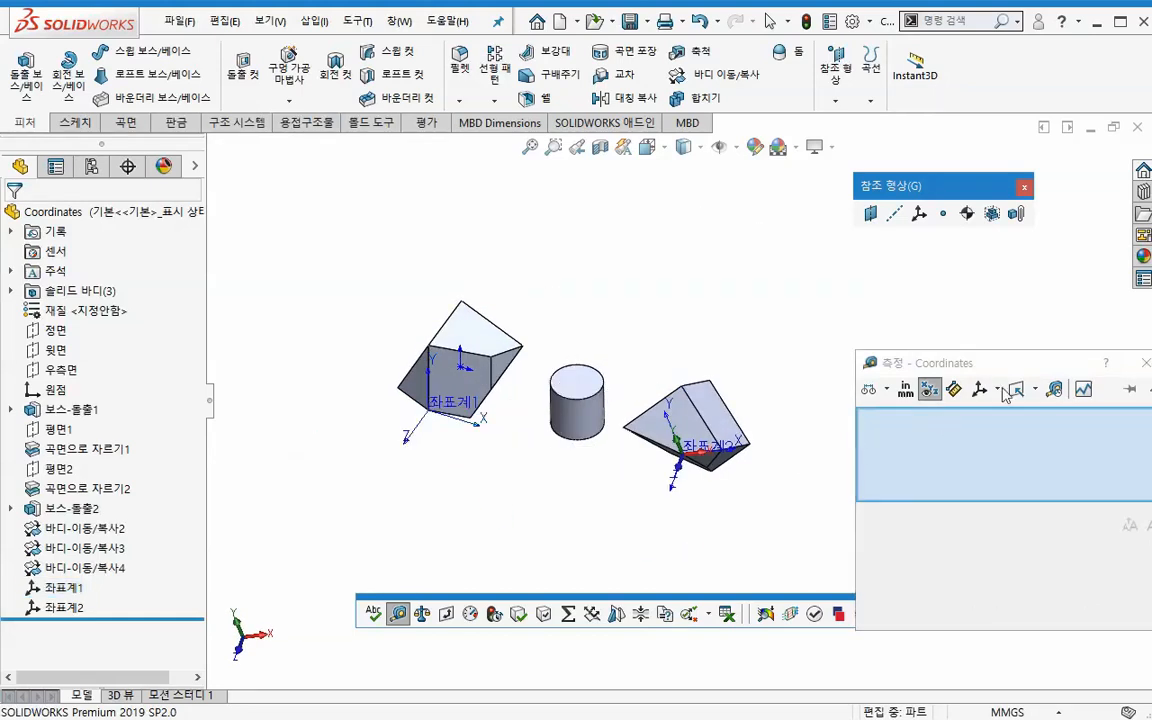
{"action": "left_click_drag", "start_coordinate": [1014, 367], "coordinate": [925, 320]}
{"action": "left_click", "coordinate": [1059, 319]}
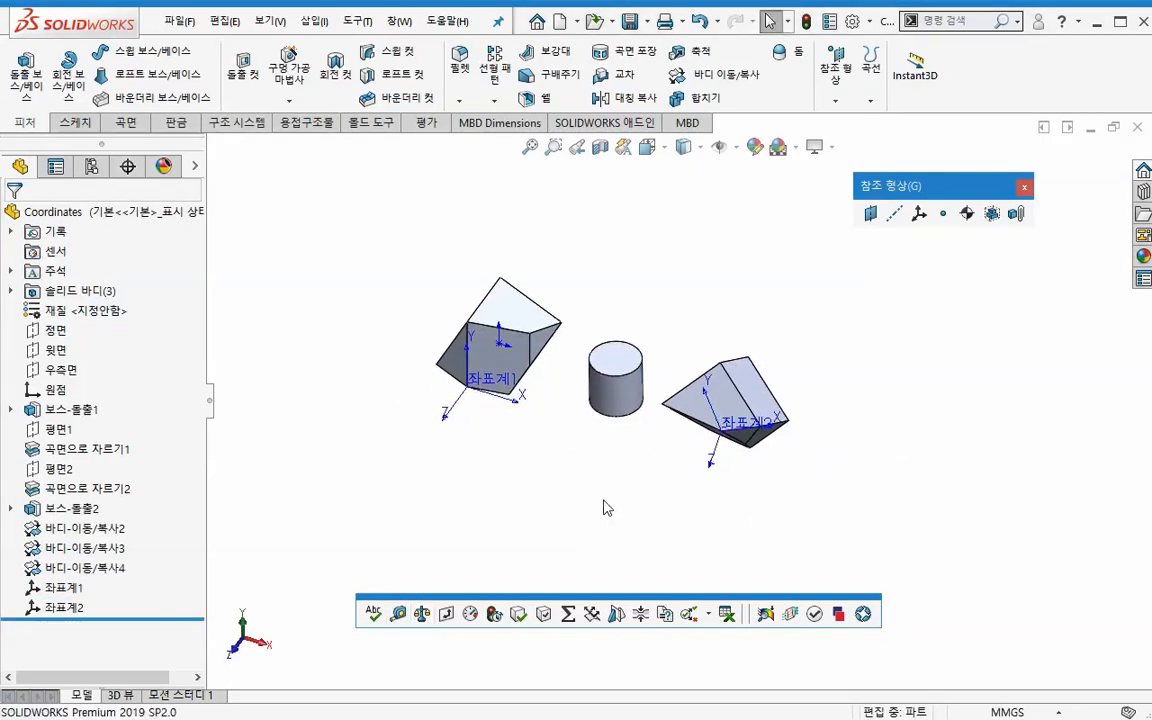
{"action": "middle_click_drag", "start_coordinate": [604, 507], "coordinate": [600, 456]}
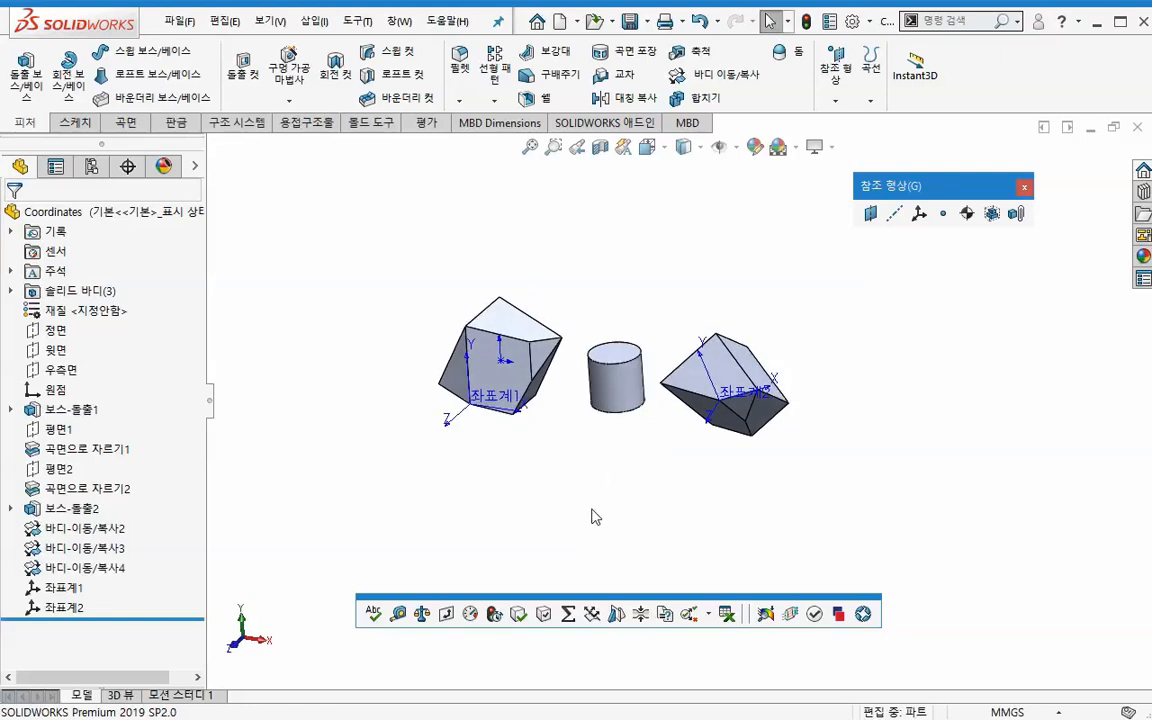
{"action": "scroll", "coordinate": [592, 508], "scroll_direction": "up", "scroll_amount": 2}
{"action": "middle_click_drag", "start_coordinate": [602, 492], "coordinate": [558, 504], "text": "ctrl"}
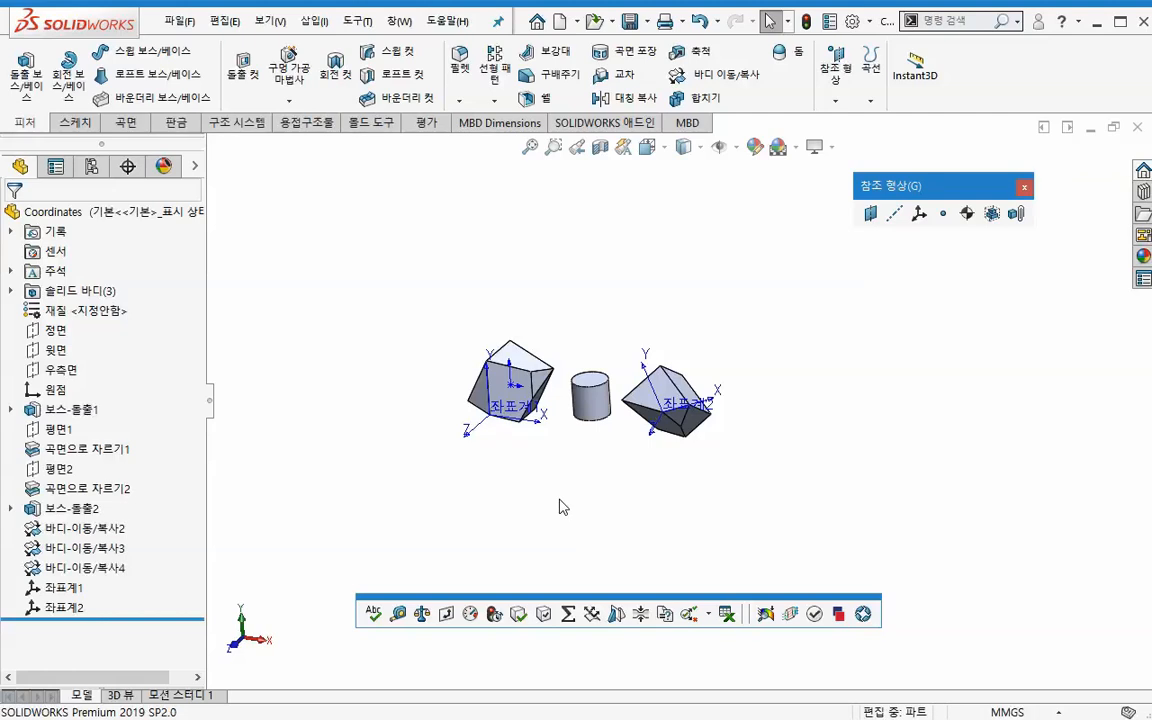
{"action": "scroll", "coordinate": [565, 485], "scroll_direction": "up", "scroll_amount": 2}
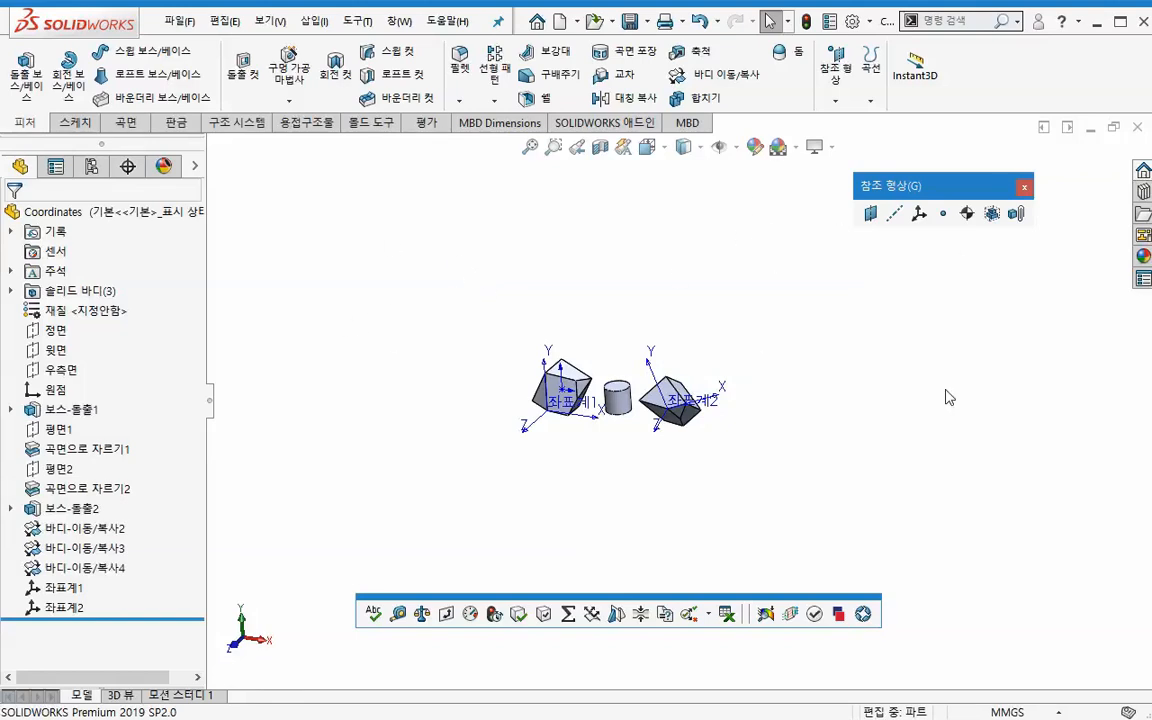
{"action": "scroll", "coordinate": [622, 460], "scroll_direction": "down", "scroll_amount": 5}
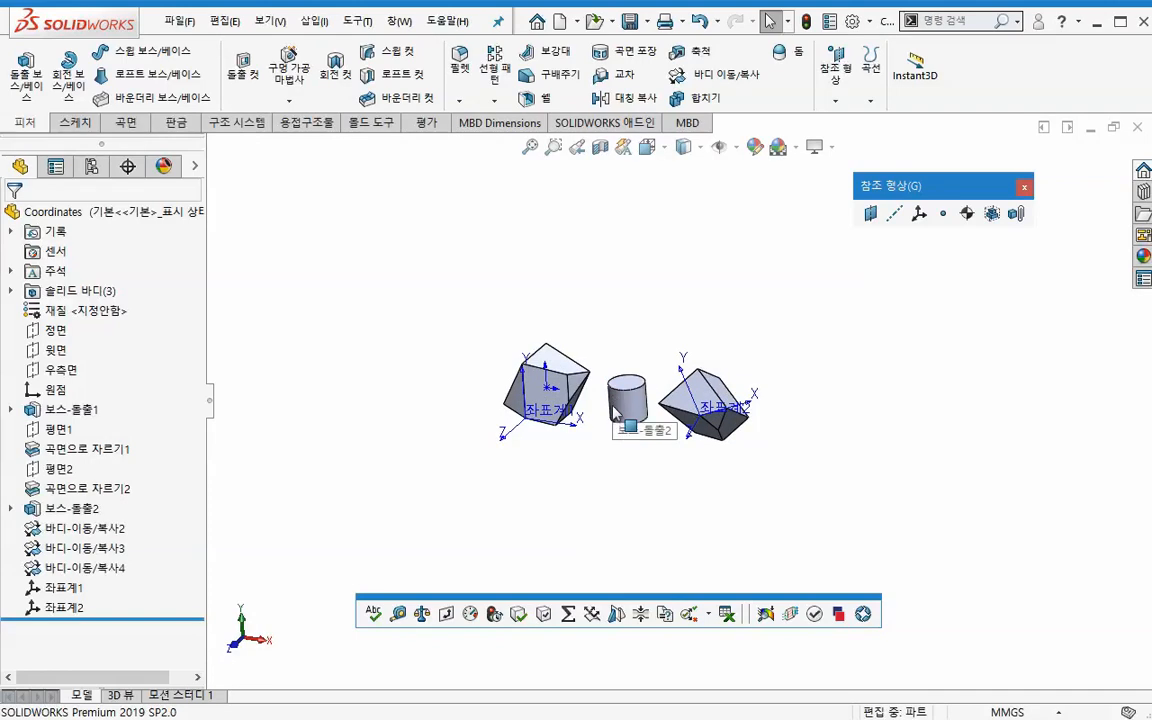
{"action": "middle_click_drag", "start_coordinate": [618, 475], "coordinate": [595, 484], "text": "ctrl"}
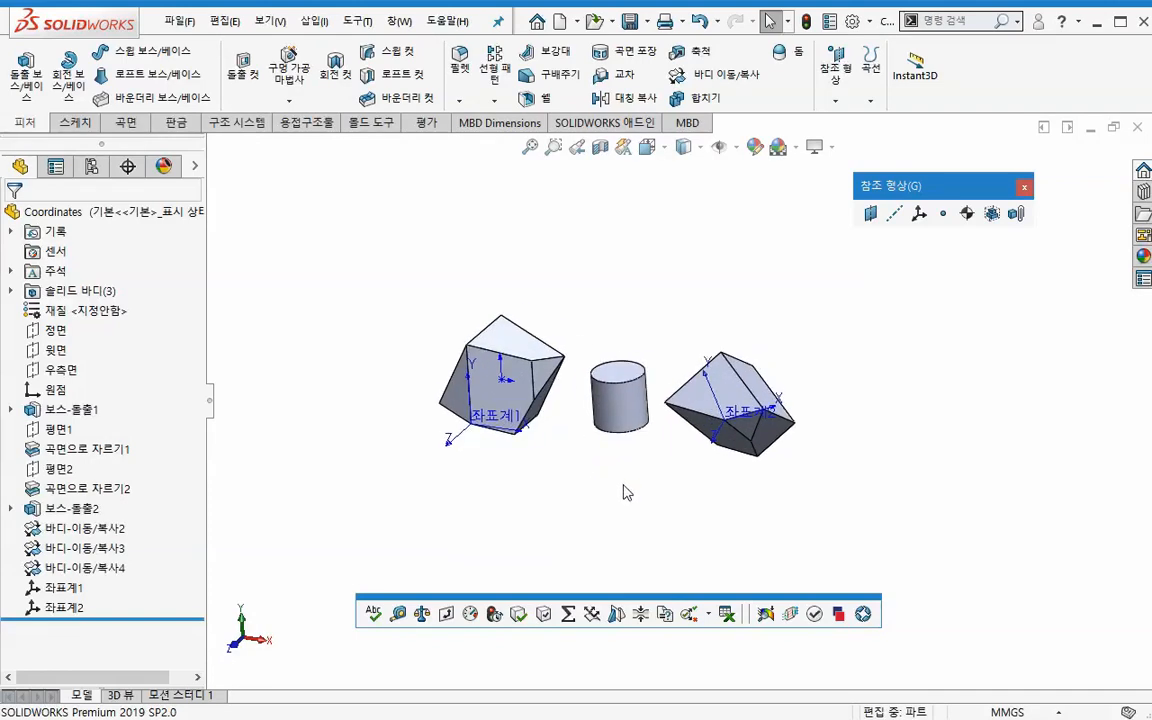
{"action": "left_click", "coordinate": [184, 24]}
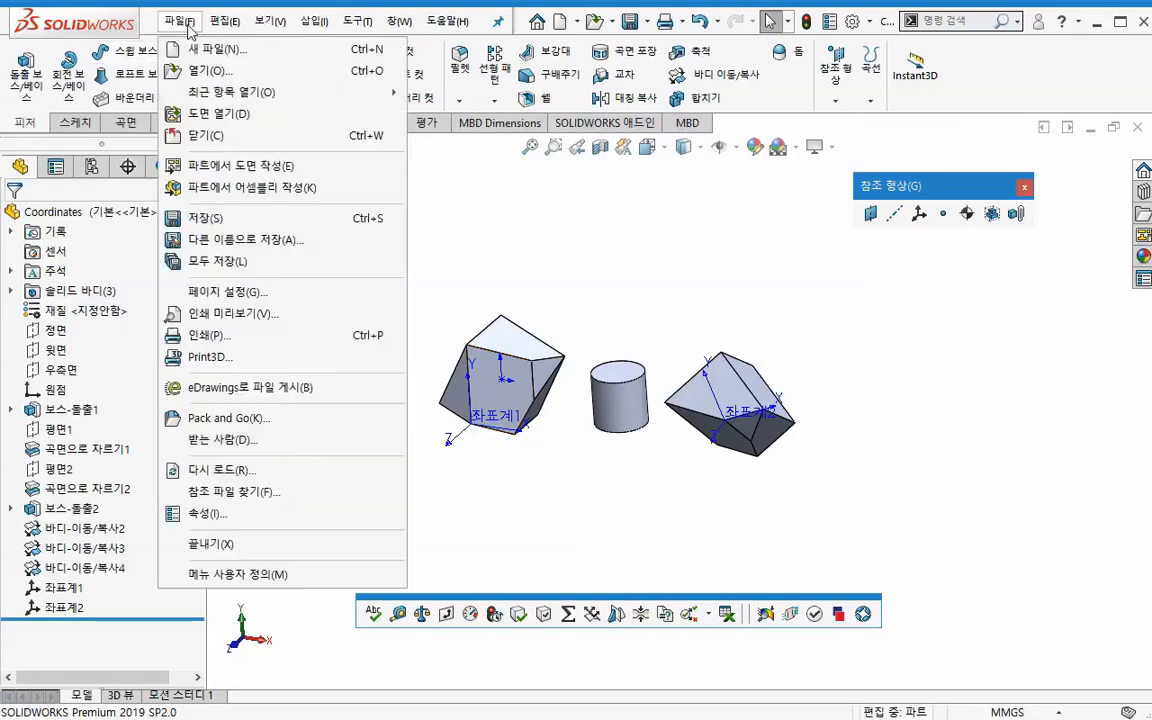
{"action": "left_click", "coordinate": [240, 239]}
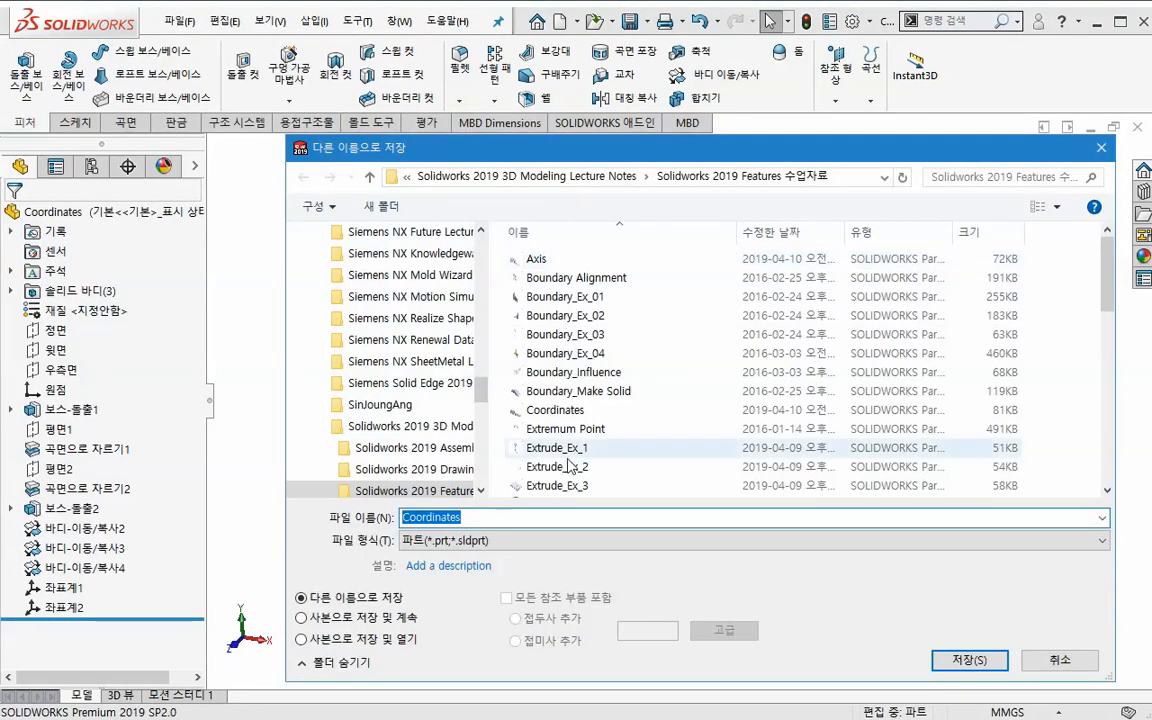
{"action": "left_click", "coordinate": [475, 541]}
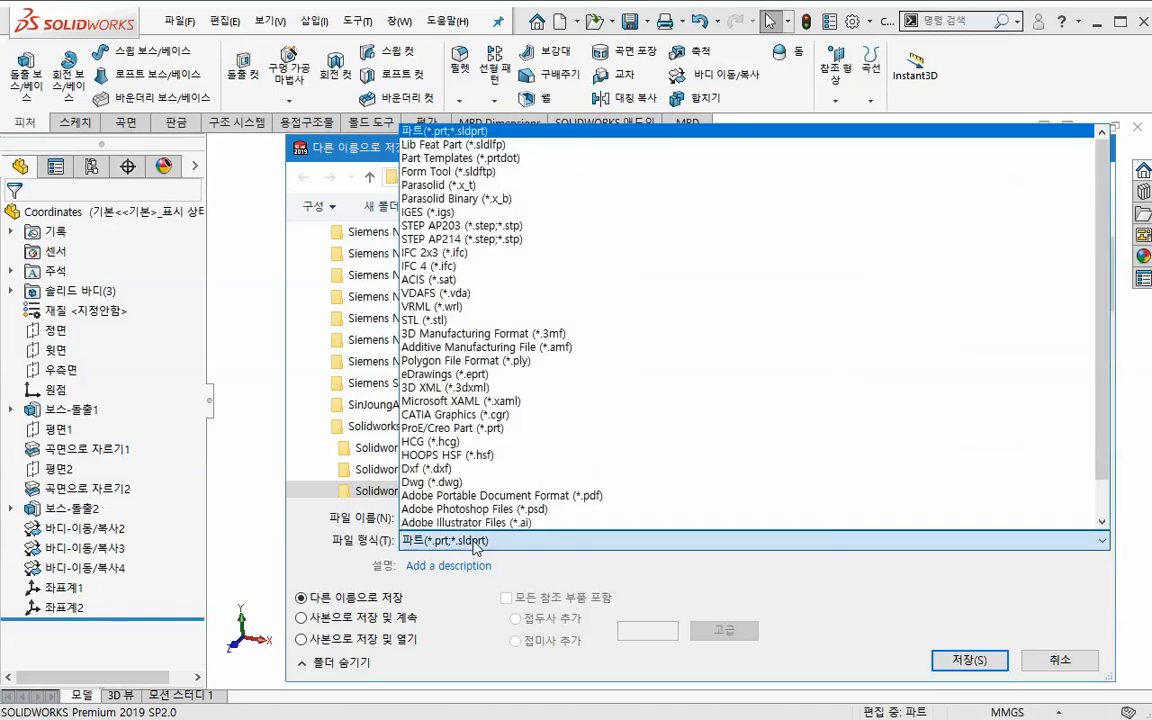
{"action": "left_click", "coordinate": [491, 240]}
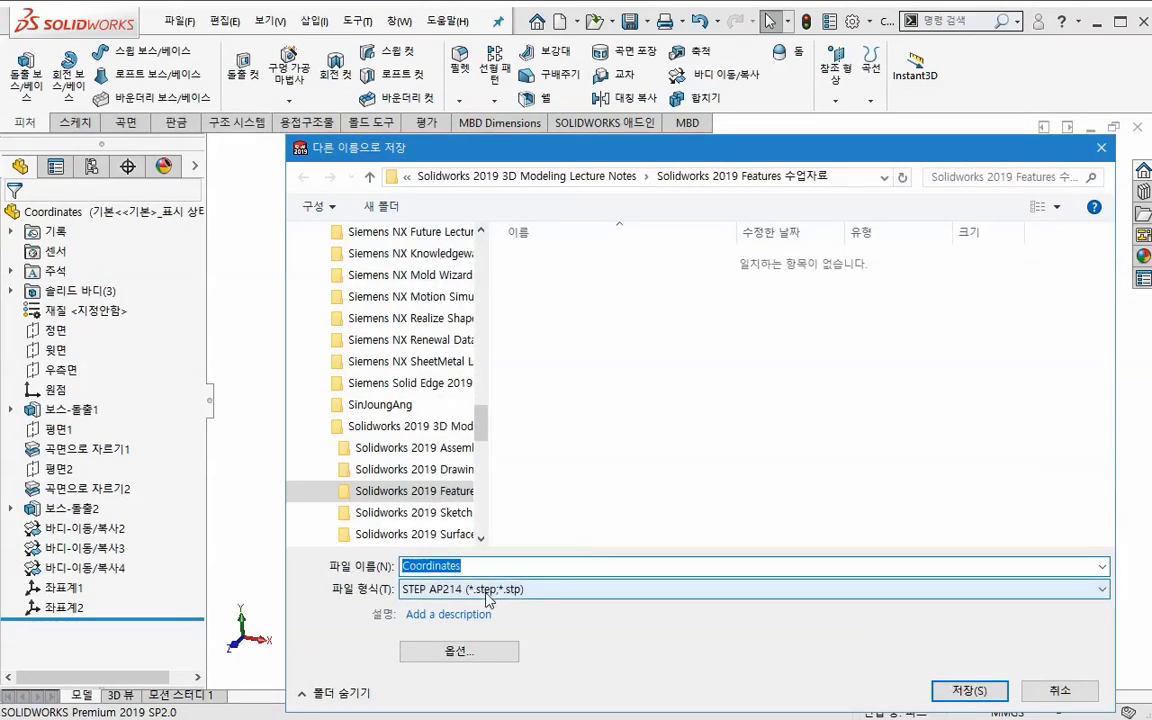
{"action": "left_click", "coordinate": [478, 658]}
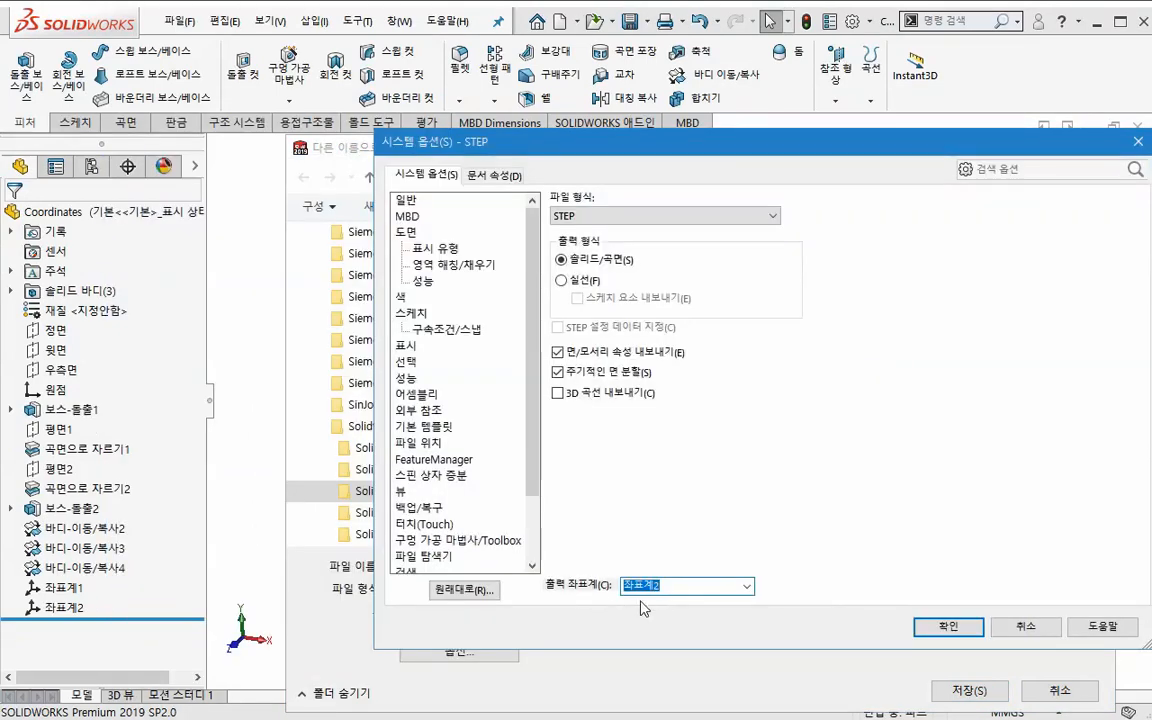
{"action": "left_click", "coordinate": [746, 586]}
{"action": "left_click", "coordinate": [684, 601]}
{"action": "left_click", "coordinate": [948, 626]}
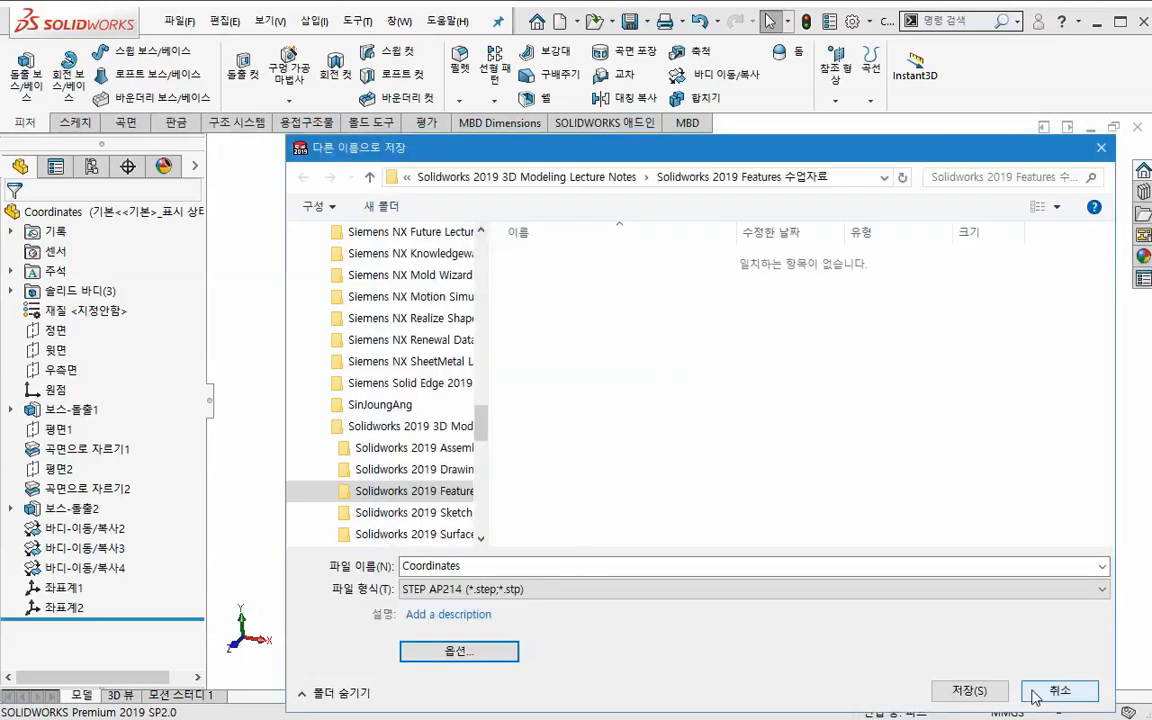
{"action": "left_click", "coordinate": [1060, 690]}
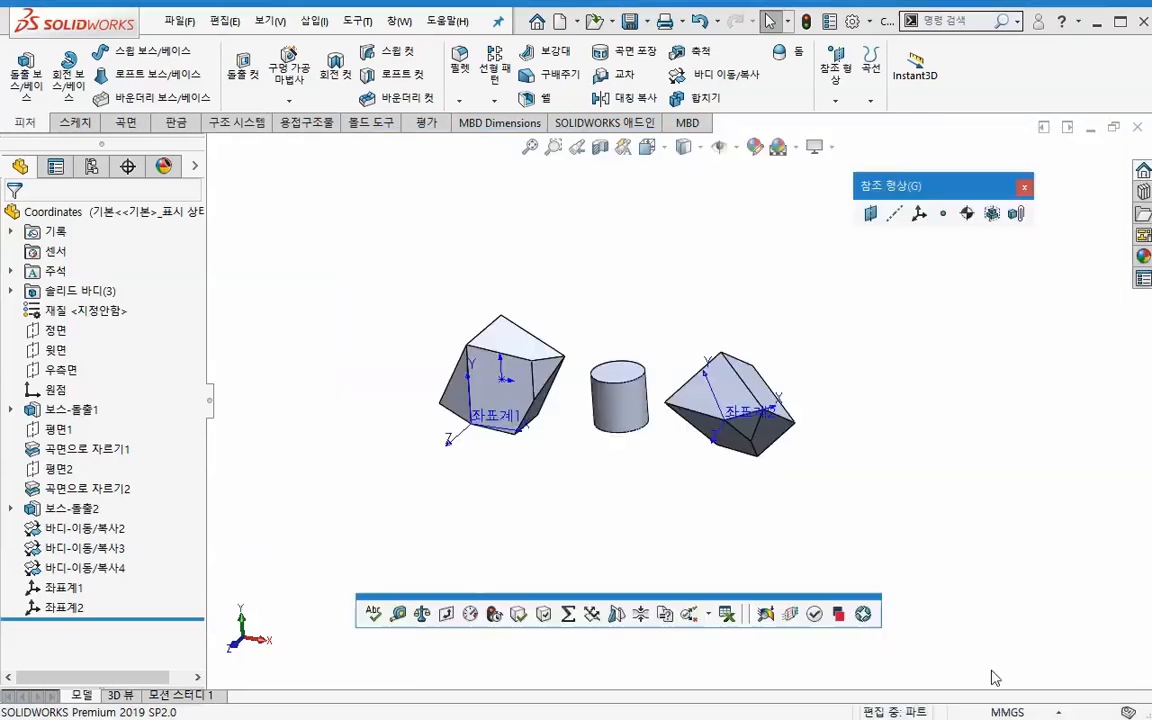
{"action": "left_click", "coordinate": [55, 389]}
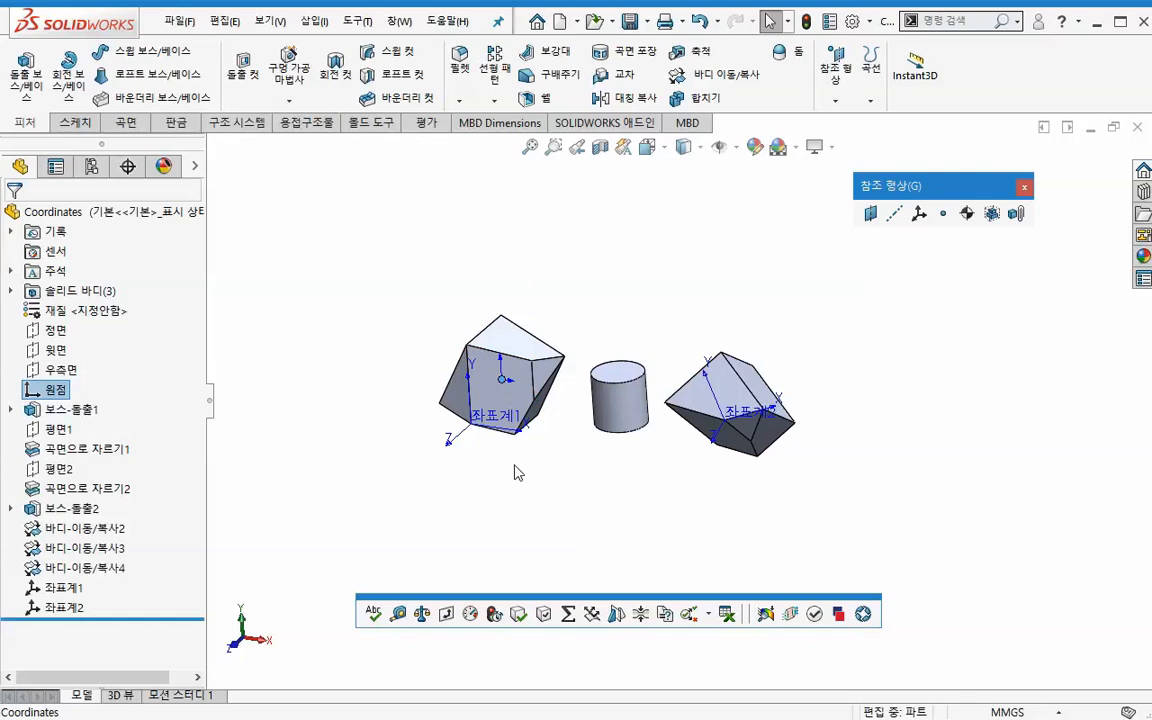
{"action": "key", "text": "Escape"}
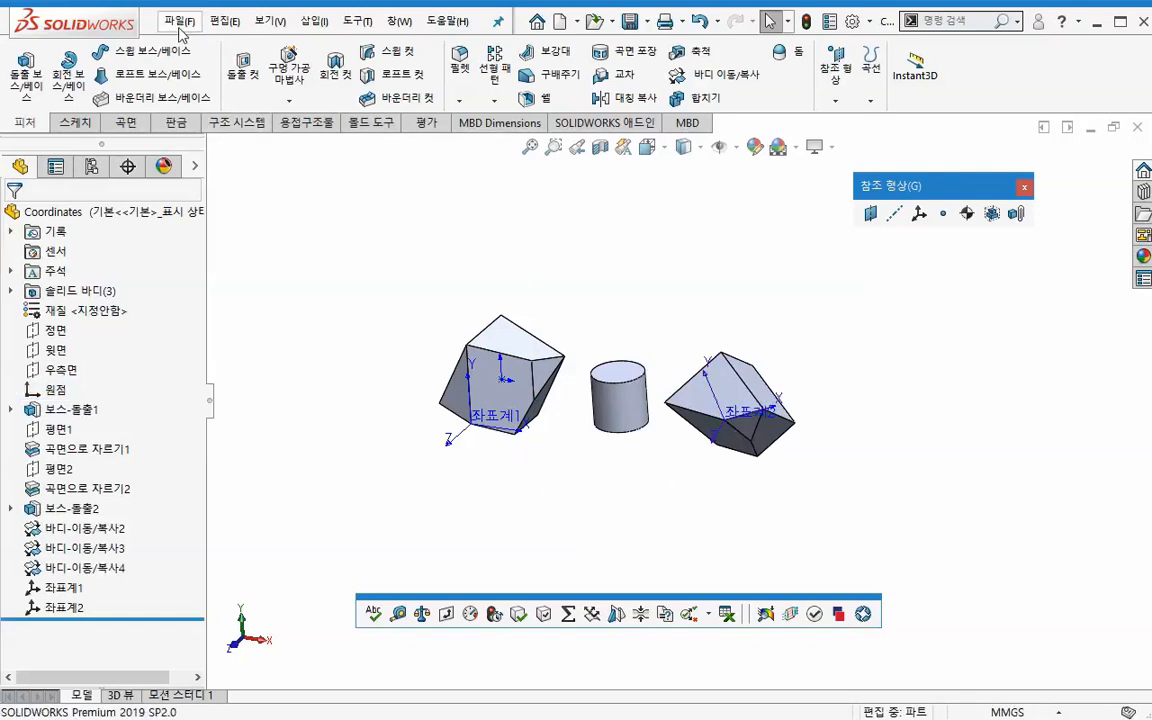
- Set up a STEP AP214 export of the part with 좌표계2 as the output coordinate system
{"action": "left_click", "coordinate": [176, 21]}
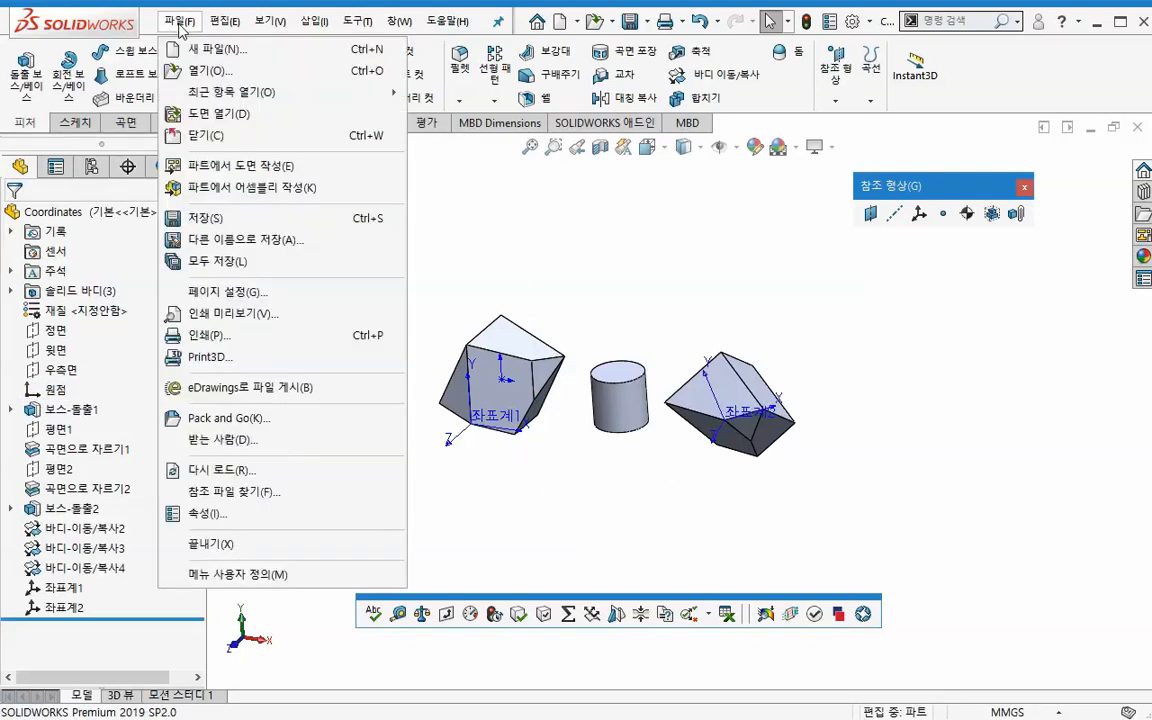
{"action": "left_click", "coordinate": [228, 241]}
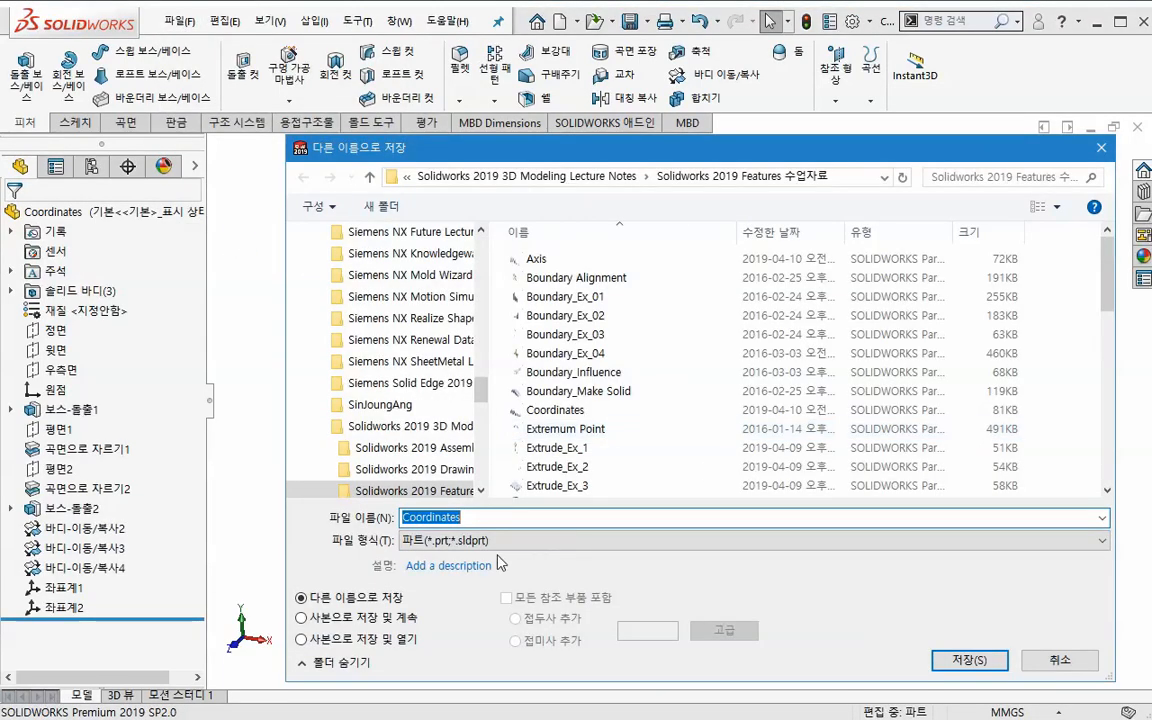
{"action": "left_click", "coordinate": [450, 540]}
{"action": "left_click", "coordinate": [455, 242]}
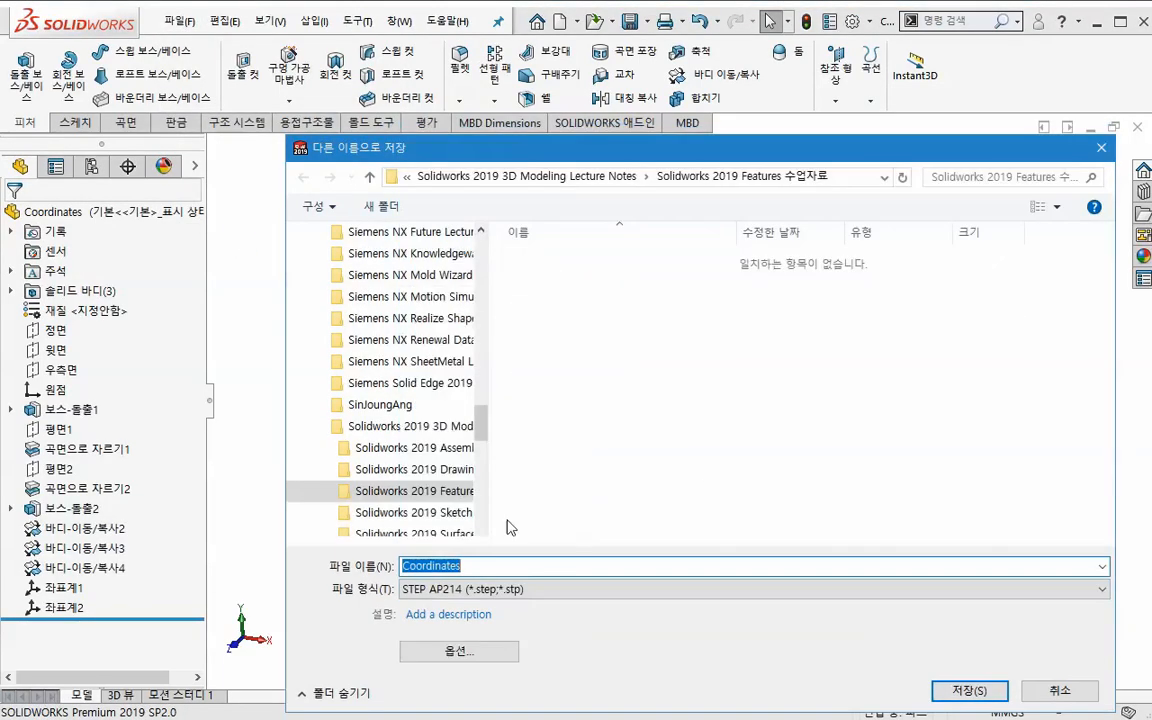
{"action": "left_click", "coordinate": [492, 650]}
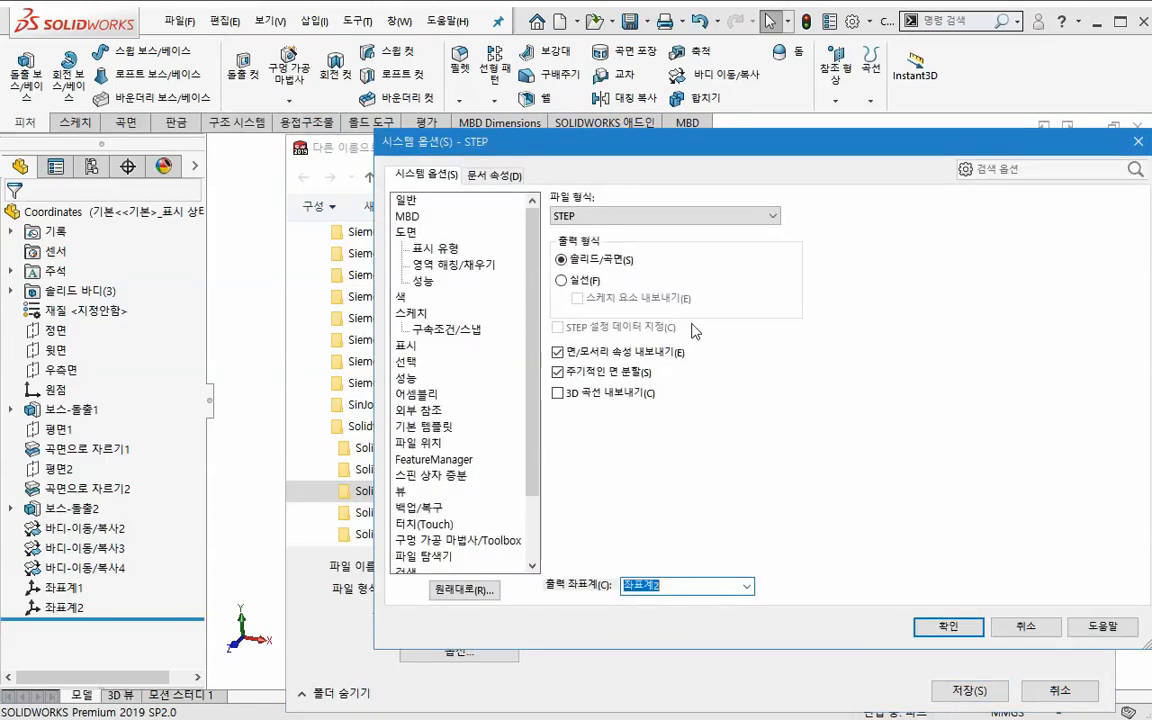
{"action": "left_click", "coordinate": [700, 586]}
{"action": "left_click", "coordinate": [675, 630]}
{"action": "left_click", "coordinate": [940, 626]}
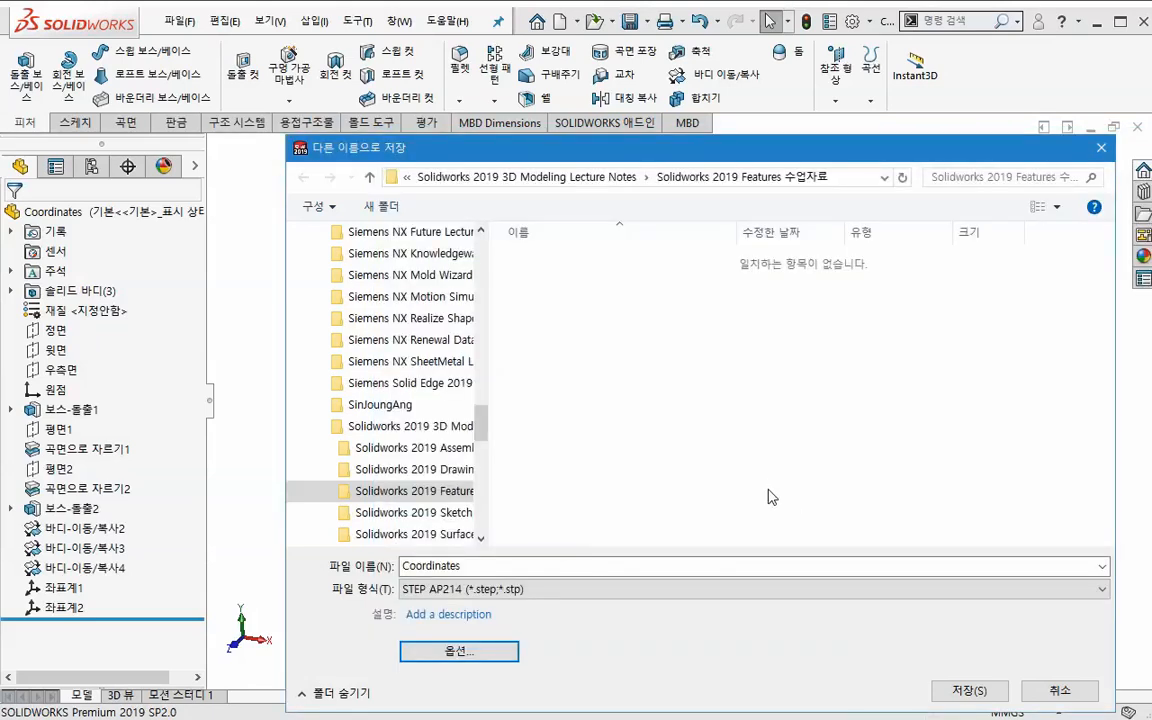
- Name the STEP export Step_Test and save it in the current folder
{"action": "double_click", "coordinate": [522, 565]}
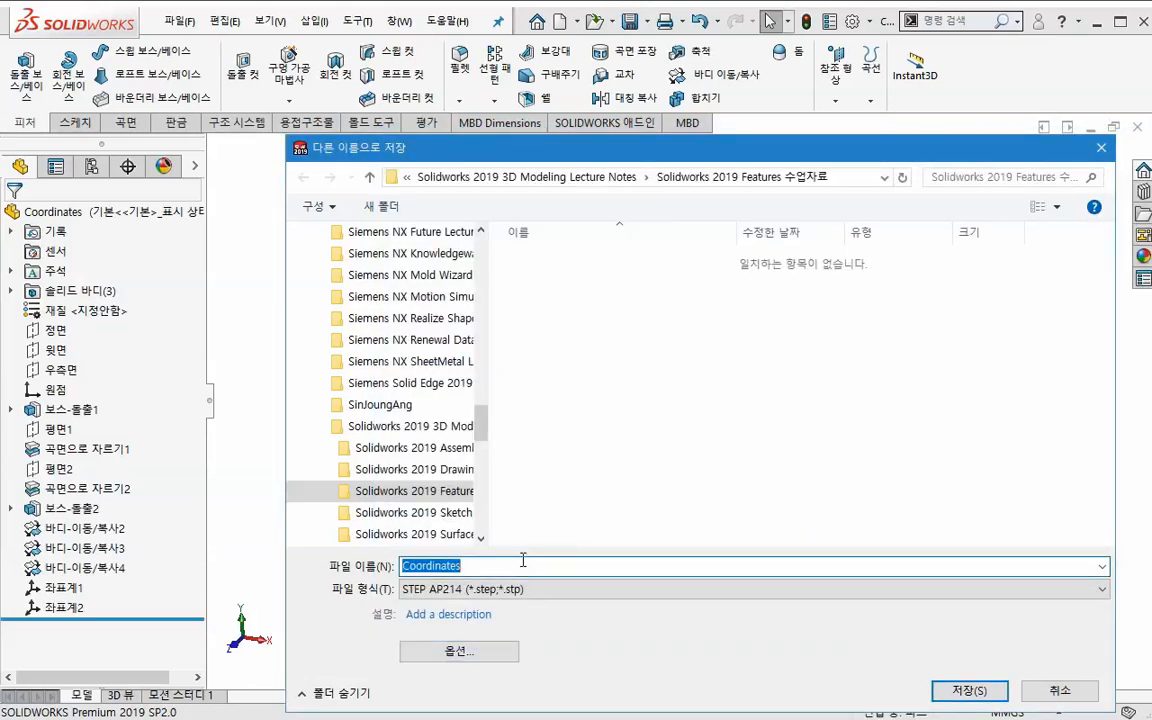
{"action": "type", "text": "Step_Test"}
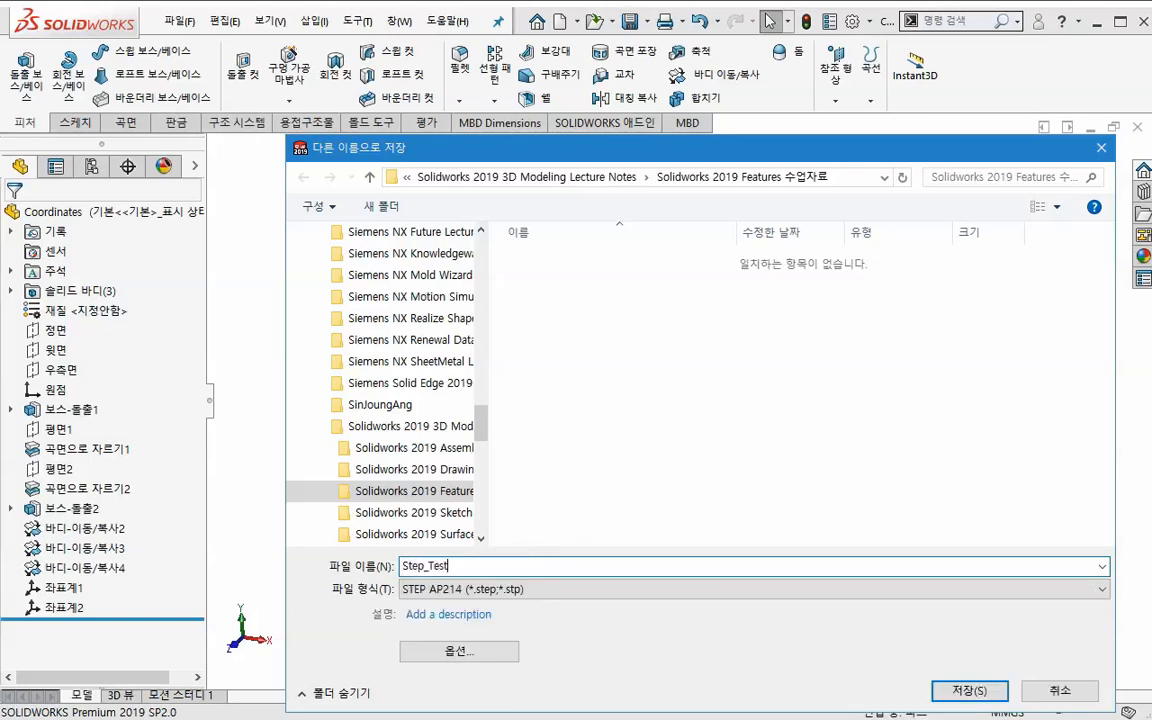
{"action": "key", "text": "Return"}
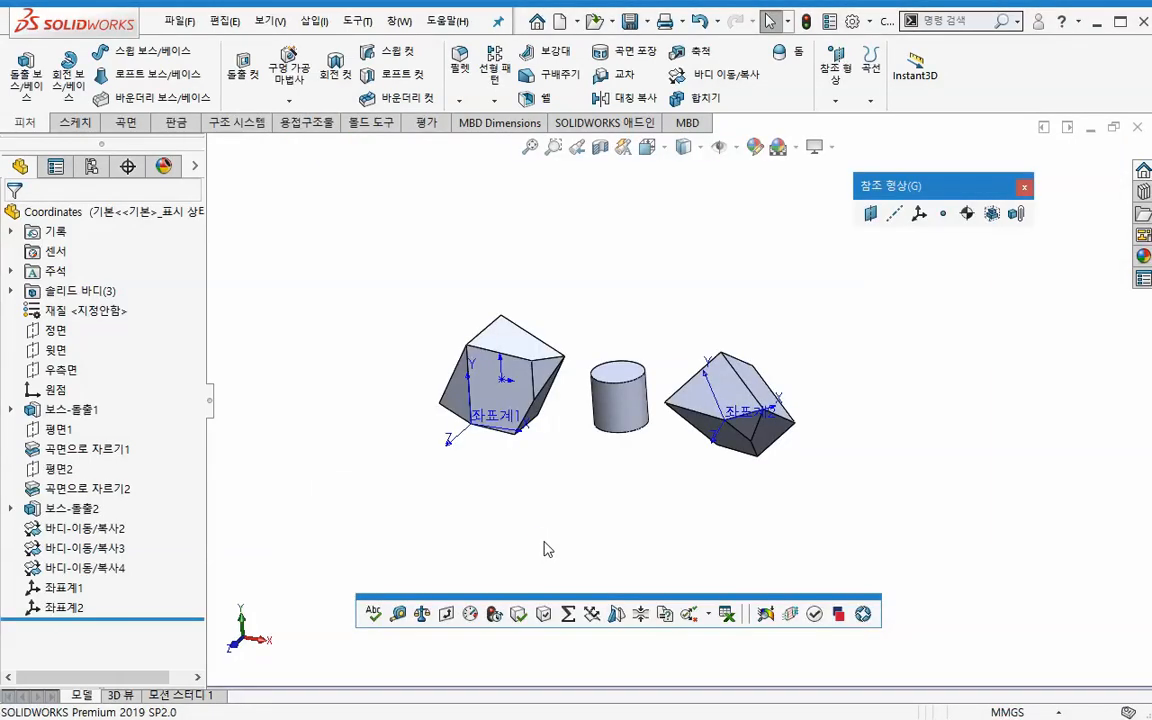
- Begin opening a file from the Solidworks 2019 Features 수업자료 folder and list all file types
{"action": "left_click", "coordinate": [179, 22]}
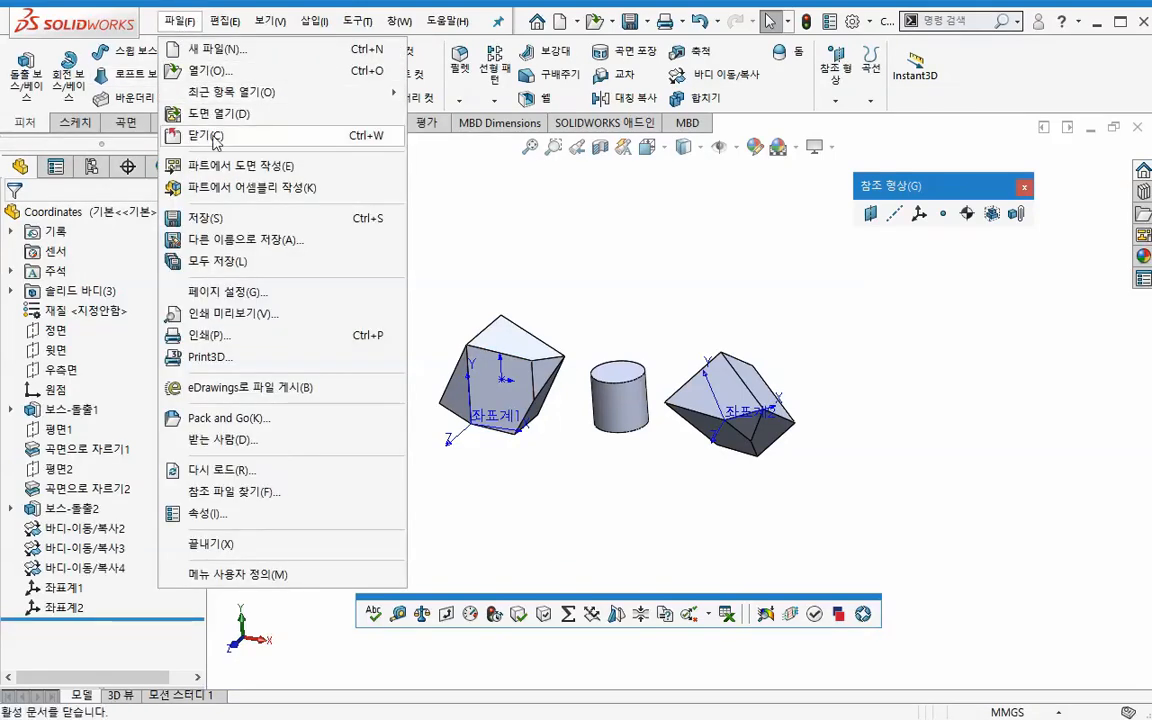
{"action": "left_click", "coordinate": [212, 72]}
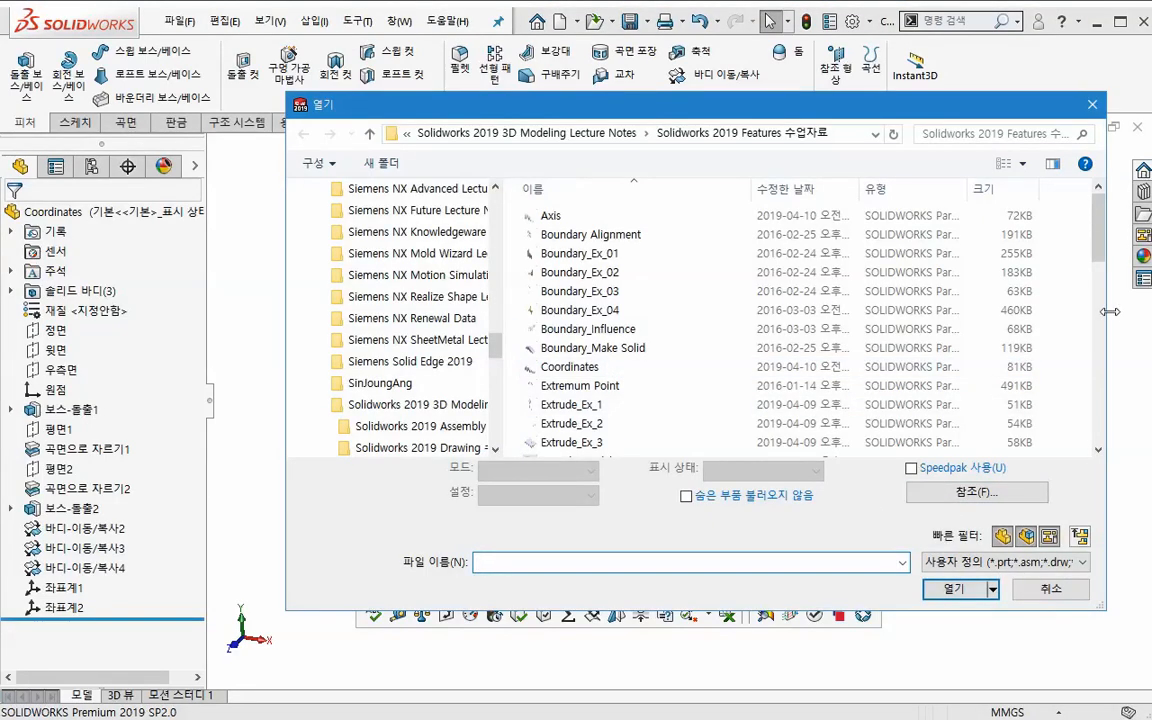
{"action": "left_click_drag", "start_coordinate": [1098, 258], "coordinate": [1090, 402]}
{"action": "scroll", "coordinate": [545, 385], "scroll_direction": "down", "scroll_amount": 2}
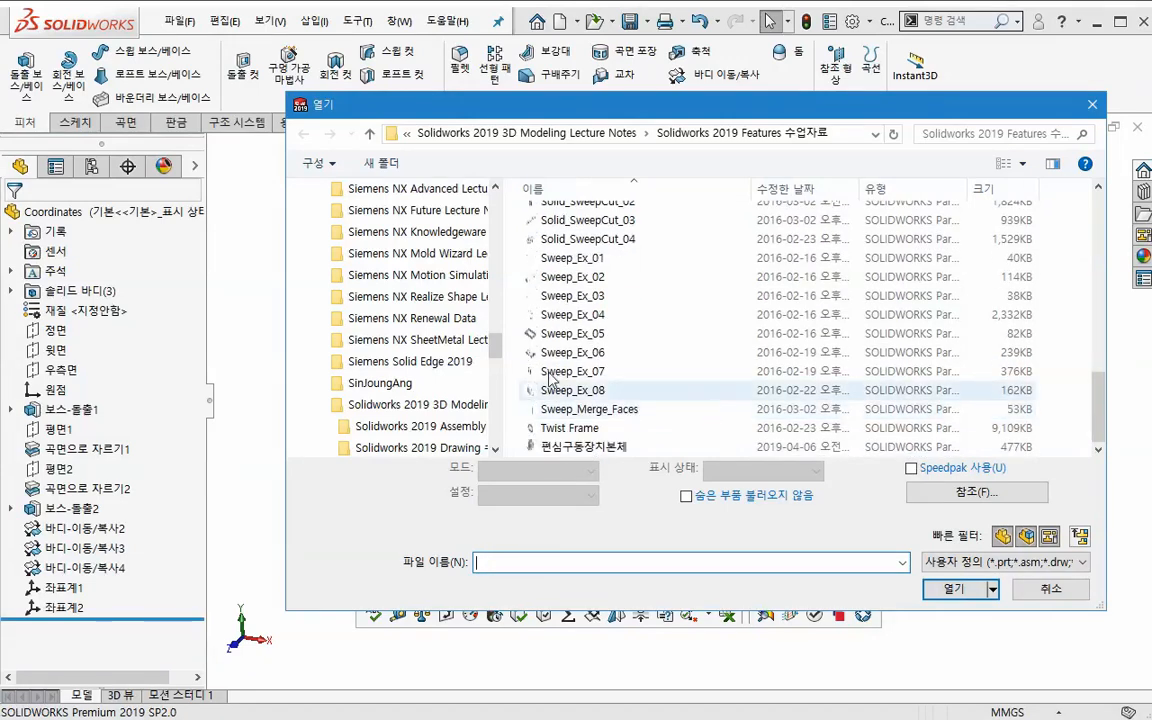
{"action": "left_click", "coordinate": [963, 564]}
{"action": "left_click", "coordinate": [958, 530]}
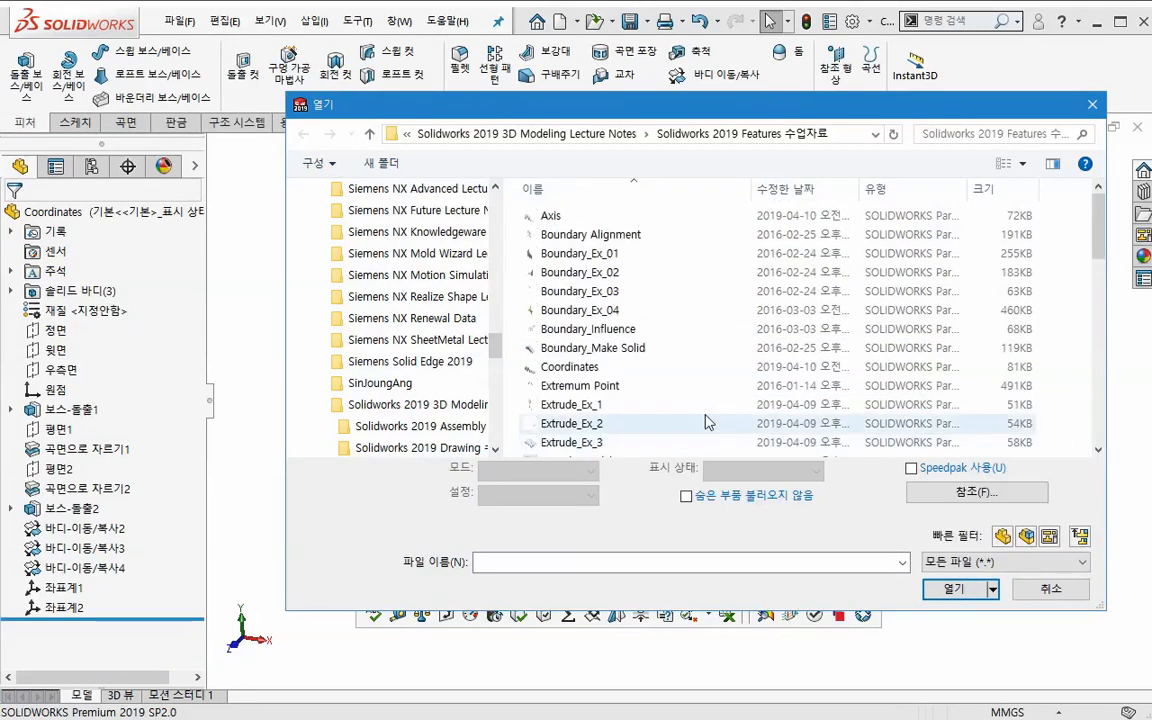
- Open the Step_Test file and decline running import diagnostics on the part
{"action": "scroll", "coordinate": [745, 415], "scroll_direction": "down", "scroll_amount": 8}
{"action": "scroll", "coordinate": [745, 415], "scroll_direction": "down", "scroll_amount": 5}
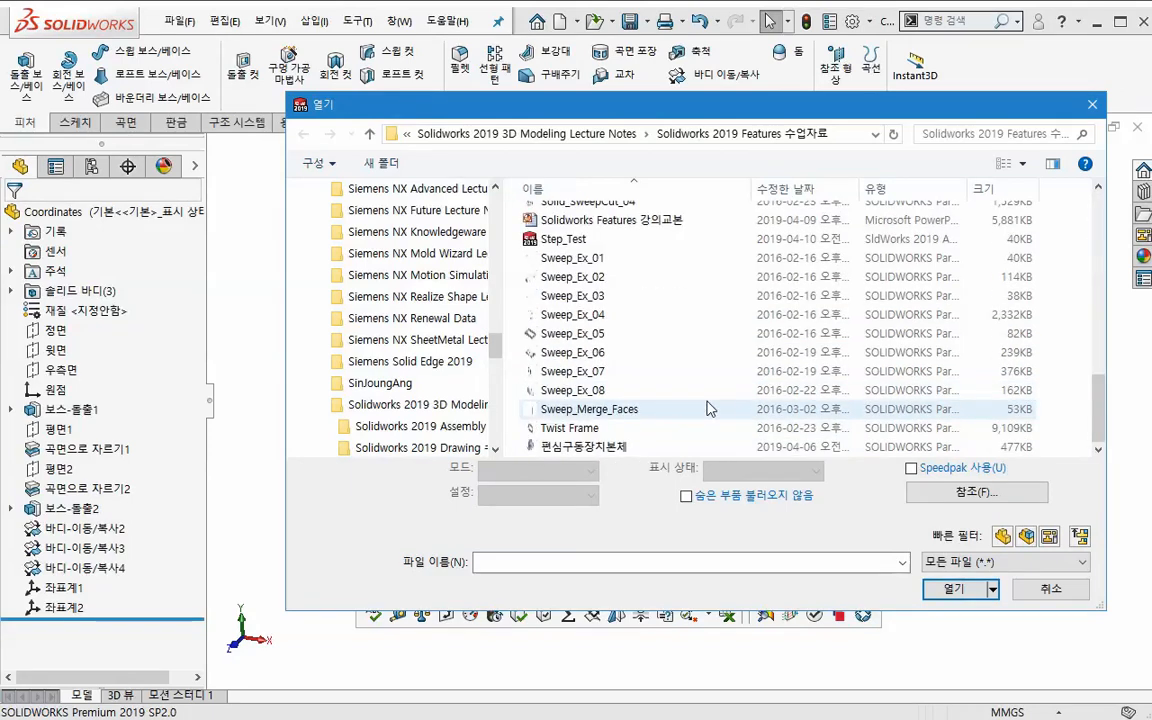
{"action": "left_click", "coordinate": [565, 239]}
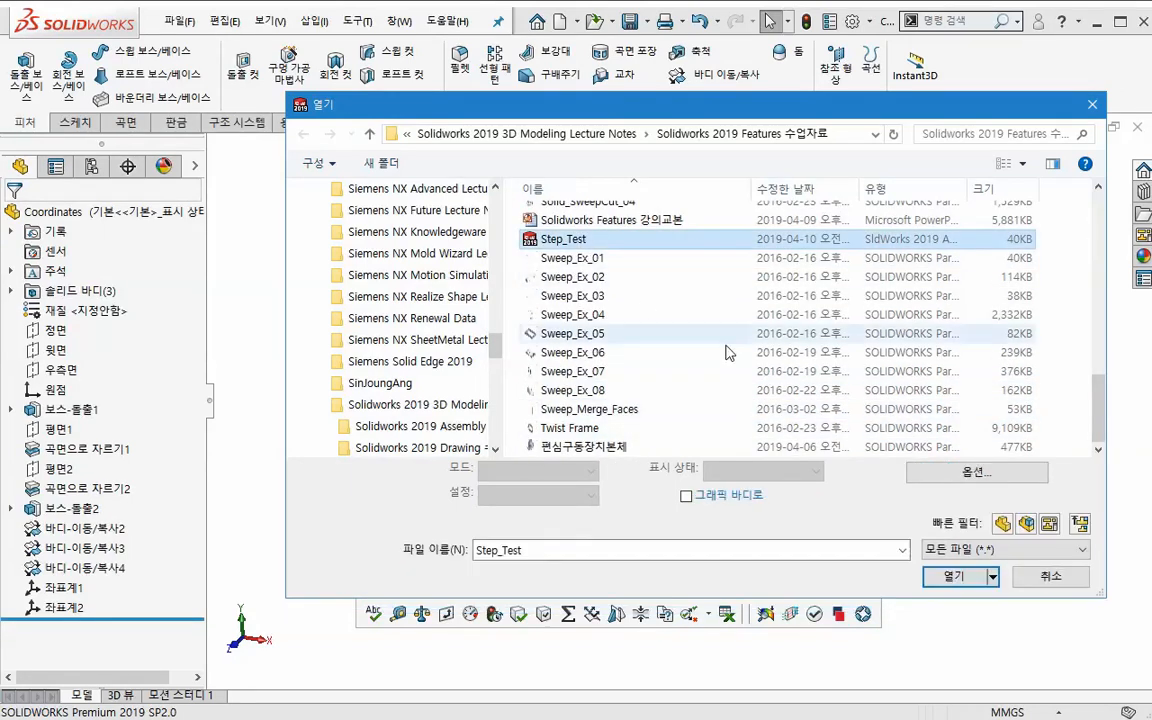
{"action": "left_click", "coordinate": [945, 577]}
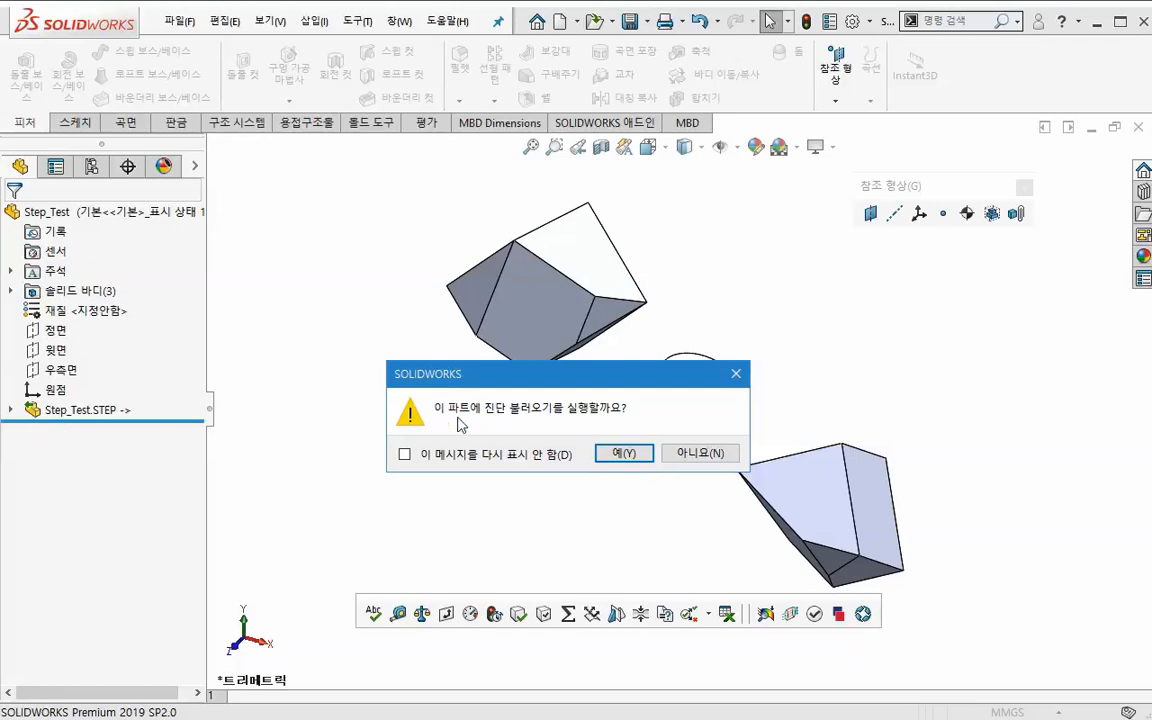
{"action": "left_click", "coordinate": [700, 453]}
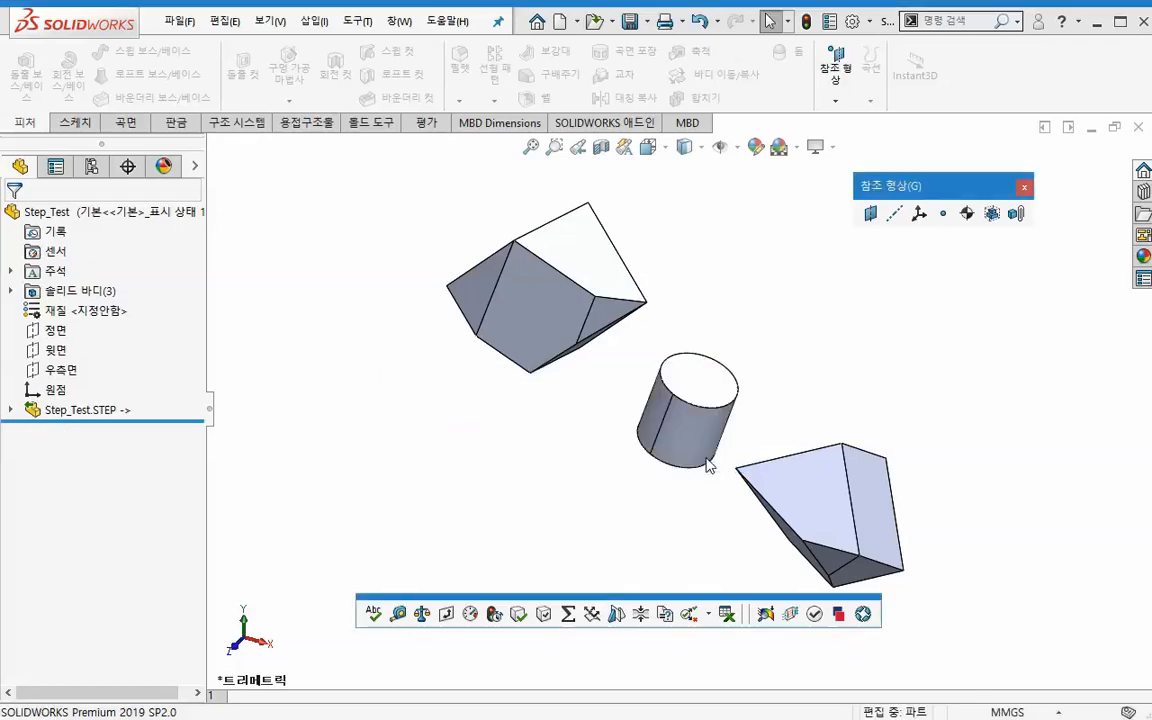
- Expand the imported Step_Test.STEP feature and its solid bodies folder to inspect the imported bodies
{"action": "middle_click_drag", "start_coordinate": [673, 497], "coordinate": [690, 477]}
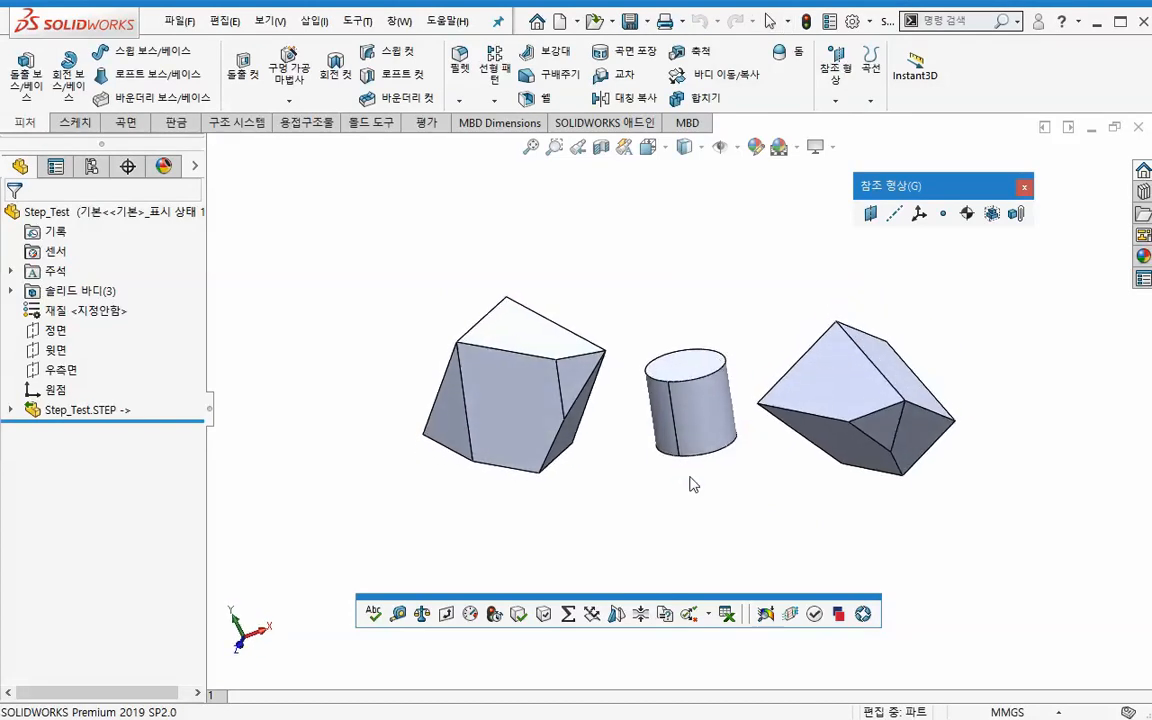
{"action": "left_click", "coordinate": [10, 410]}
{"action": "left_click", "coordinate": [31, 429]}
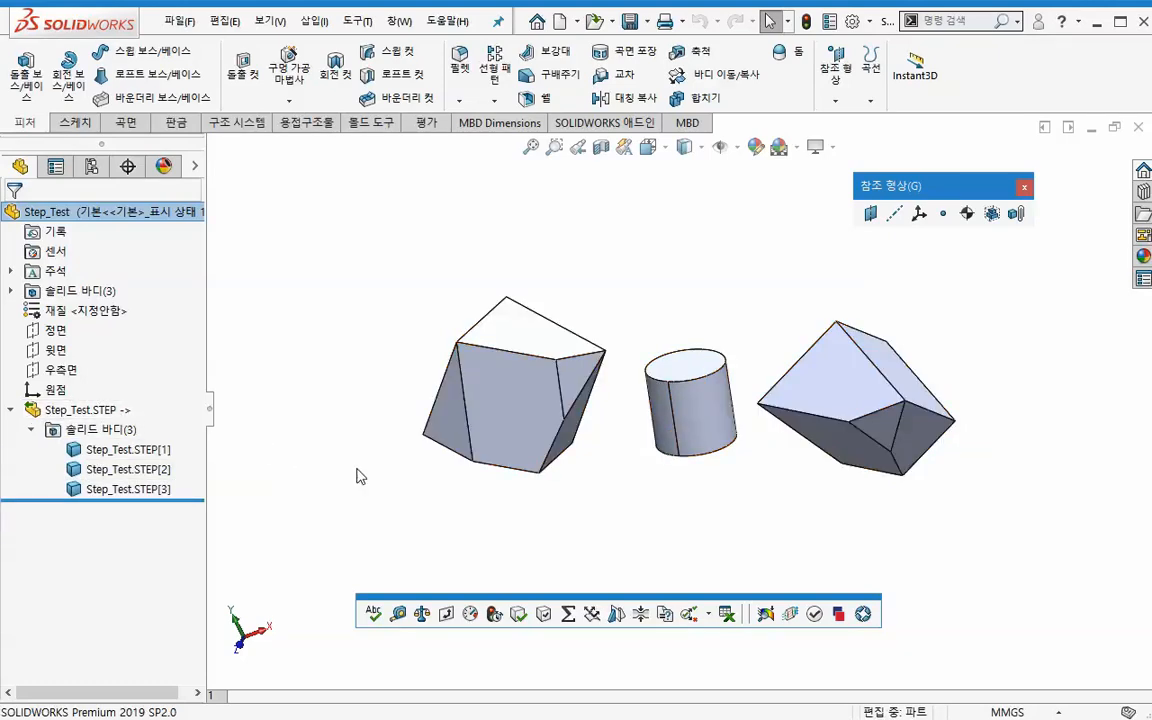
- Look over the imported bodies in Step_Test, switch to the Coordinates part and select its origin for comparison
{"action": "key", "text": "z"}
{"action": "middle_click_drag", "start_coordinate": [451, 488], "coordinate": [439, 485], "text": "ctrl"}
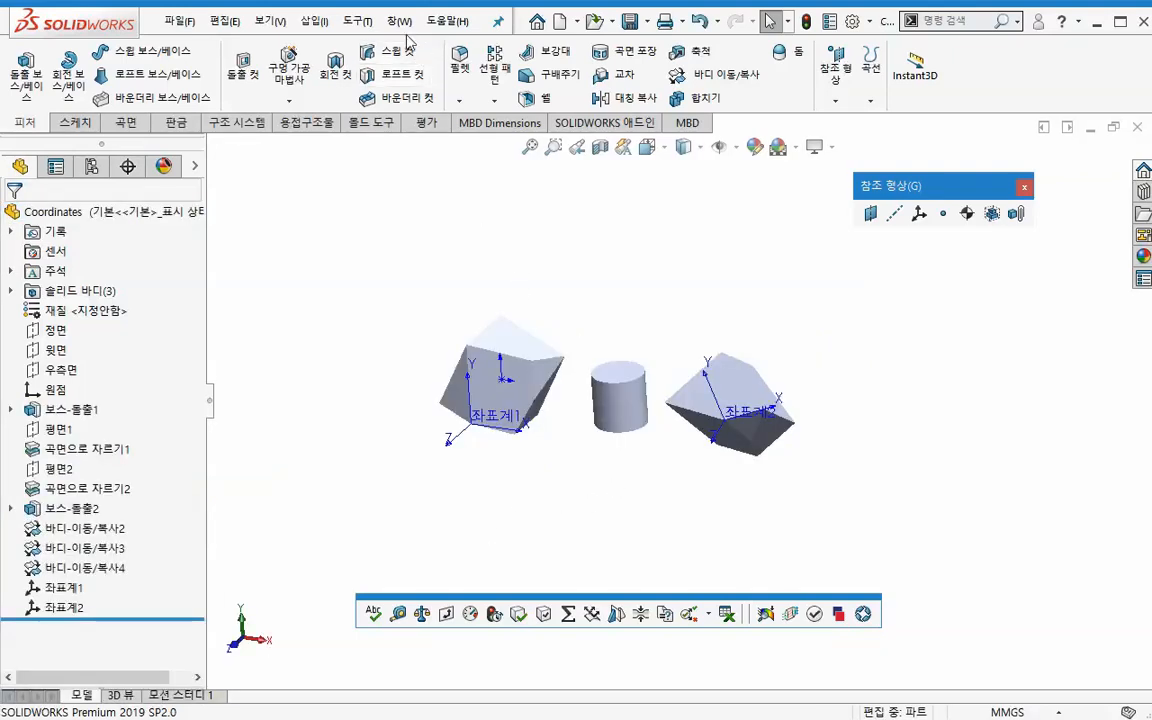
{"action": "left_click", "coordinate": [399, 21]}
{"action": "left_click", "coordinate": [458, 487]}
{"action": "scroll", "coordinate": [502, 444], "scroll_direction": "down", "scroll_amount": 1}
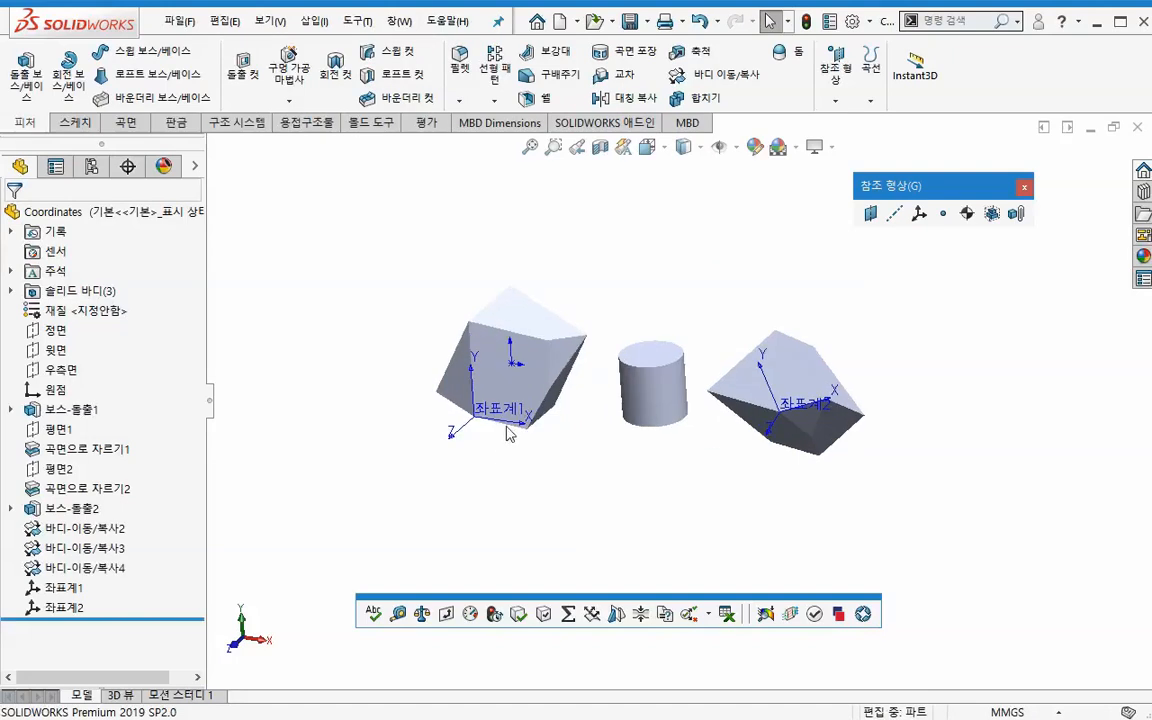
{"action": "left_click", "coordinate": [514, 363]}
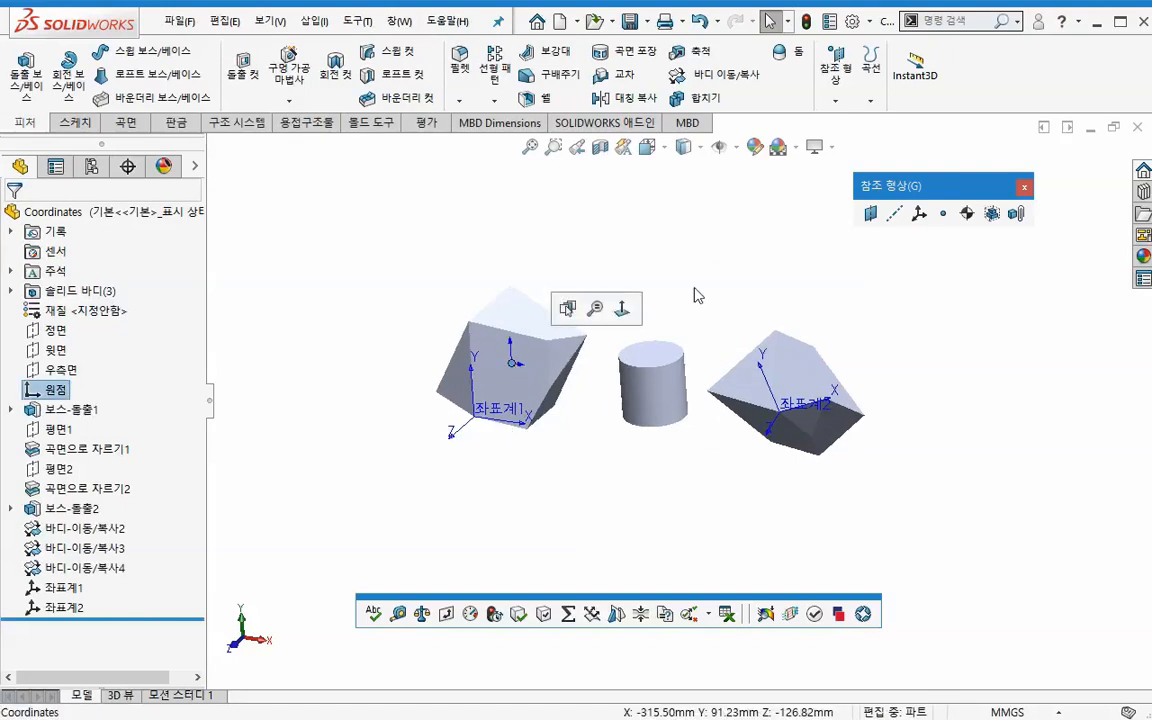
- Display the Coordinates part as Shaded With Edges and point out its origin on the first body
{"action": "left_click", "coordinate": [703, 149]}
{"action": "left_click", "coordinate": [688, 171]}
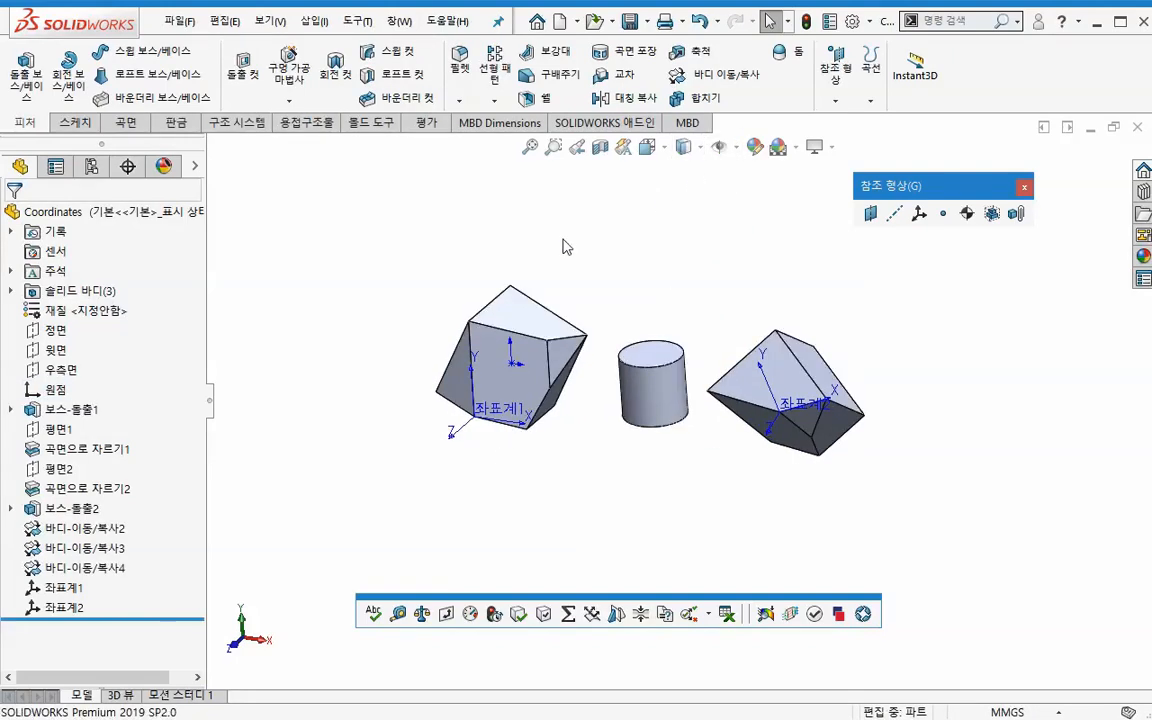
{"action": "left_click", "coordinate": [513, 363]}
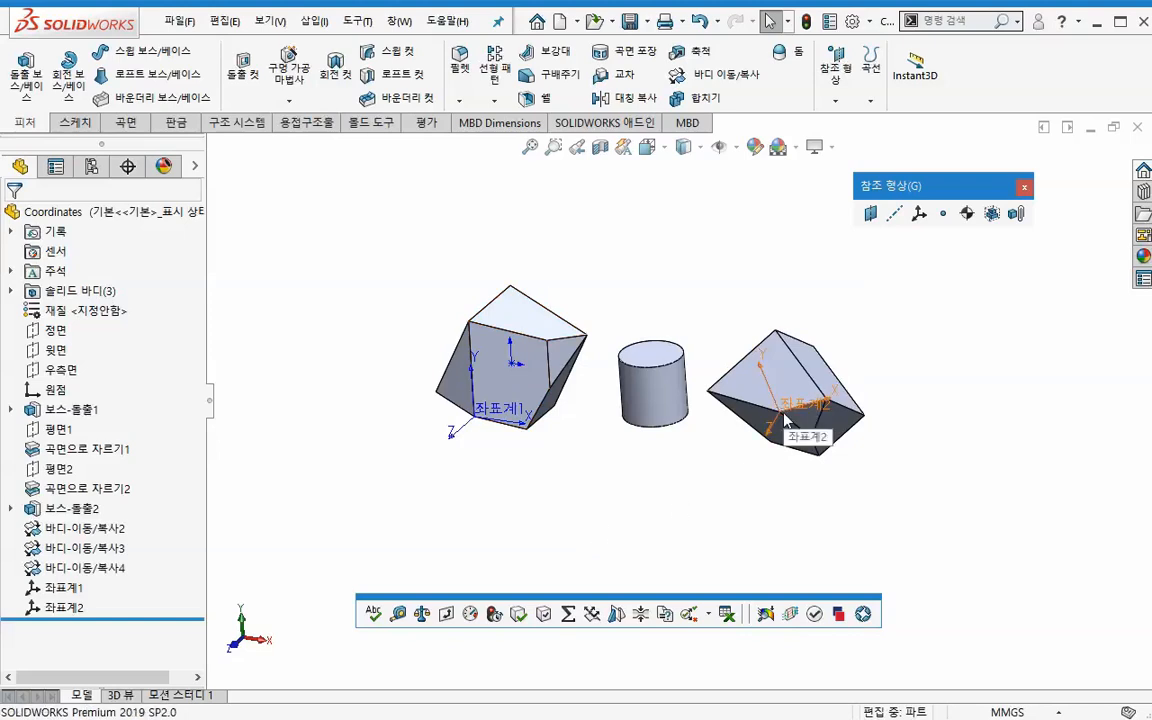
- Switch back to the Step_Test.SLDPRT document and examine the orientation of its imported bodies
{"action": "left_click", "coordinate": [406, 26]}
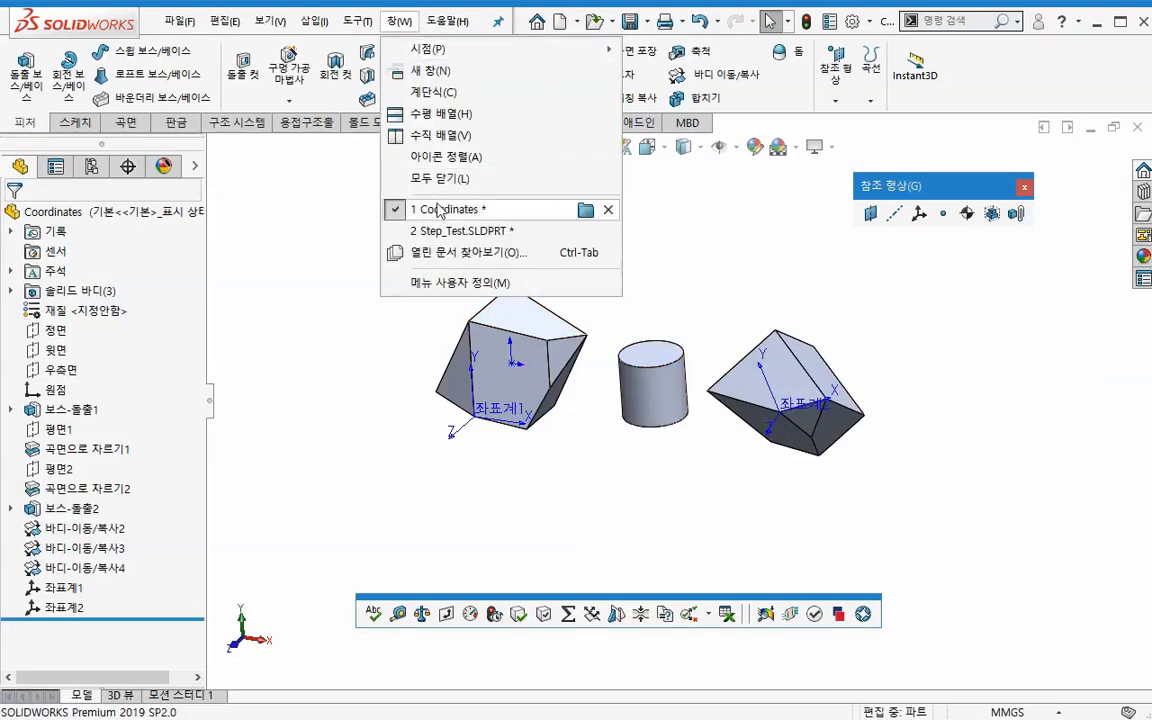
{"action": "left_click", "coordinate": [446, 232]}
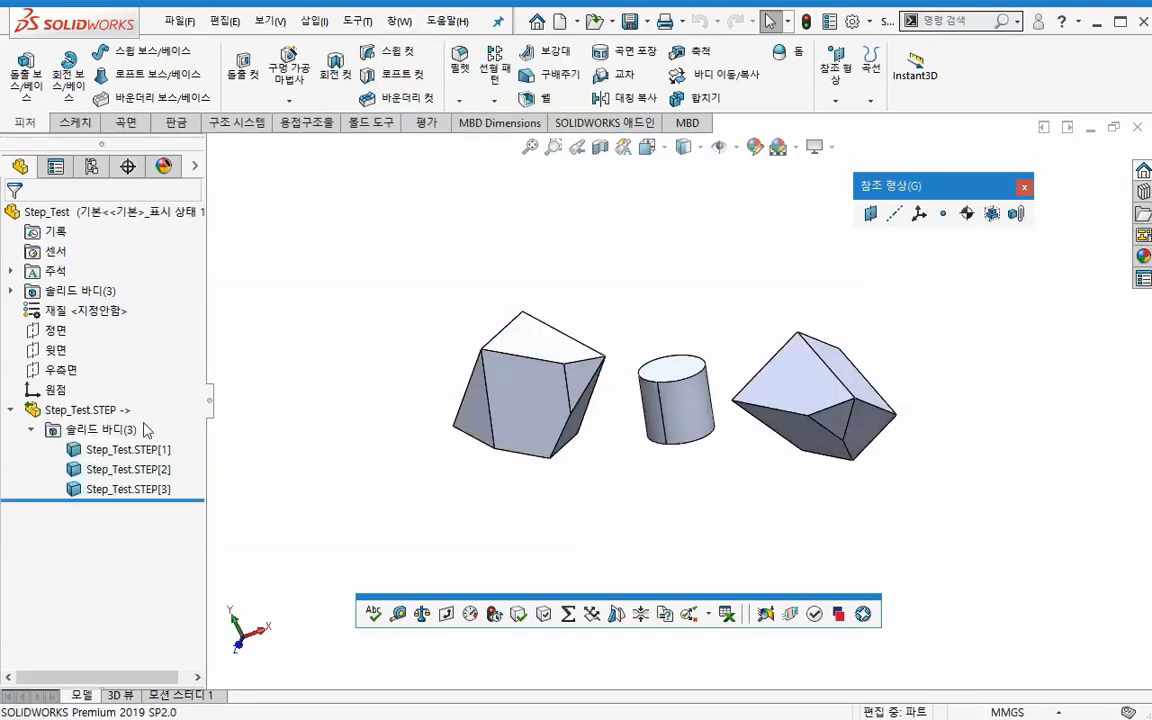
{"action": "middle_click_drag", "start_coordinate": [568, 535], "coordinate": [555, 481]}
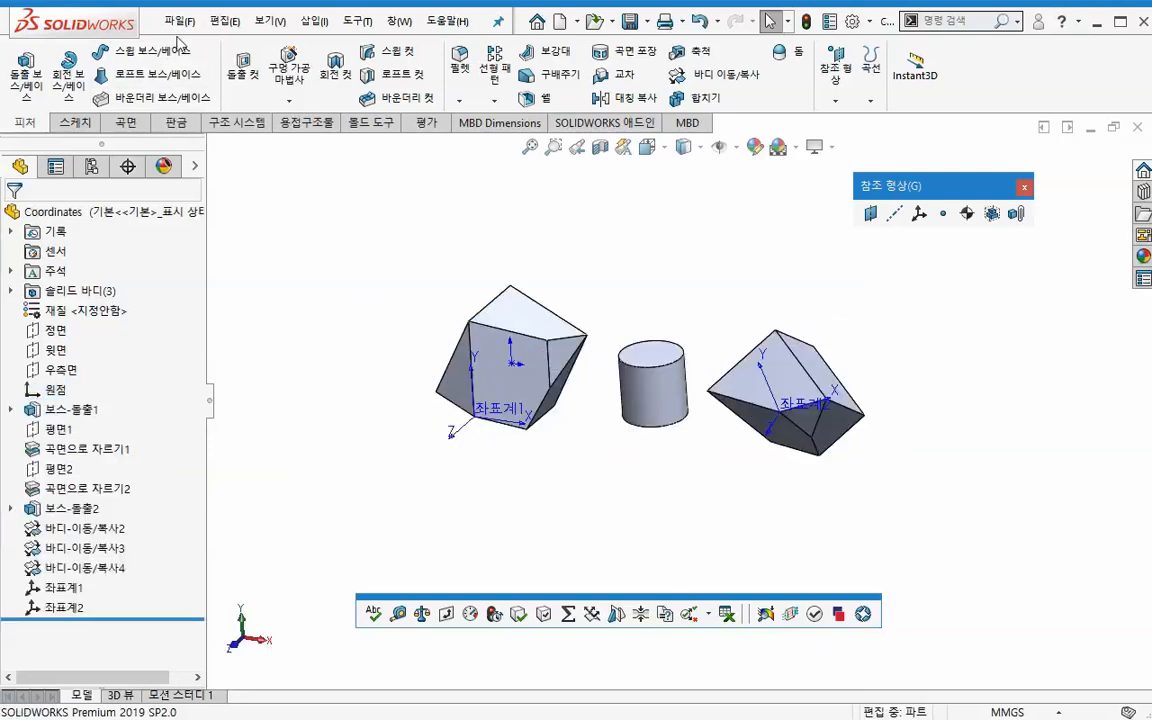
- Begin saving the Coordinates part under another name as STL (*.stl) and check the output coordinate system in the export options
{"action": "left_click", "coordinate": [179, 21]}
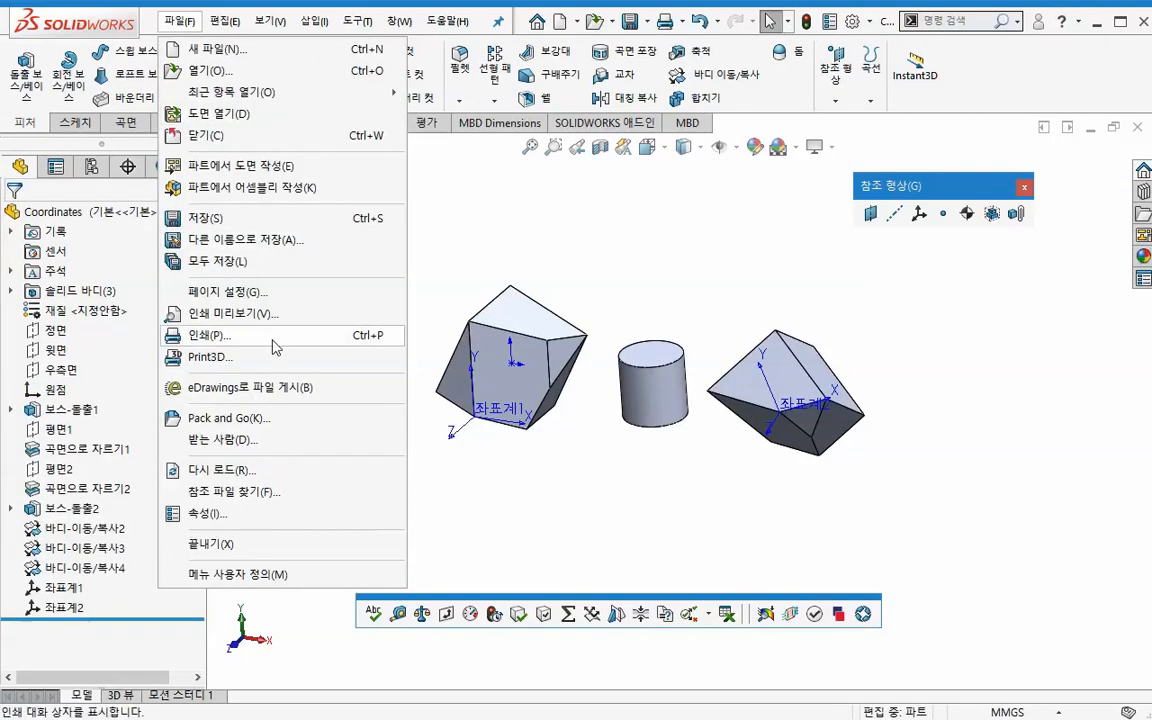
{"action": "left_click", "coordinate": [259, 243]}
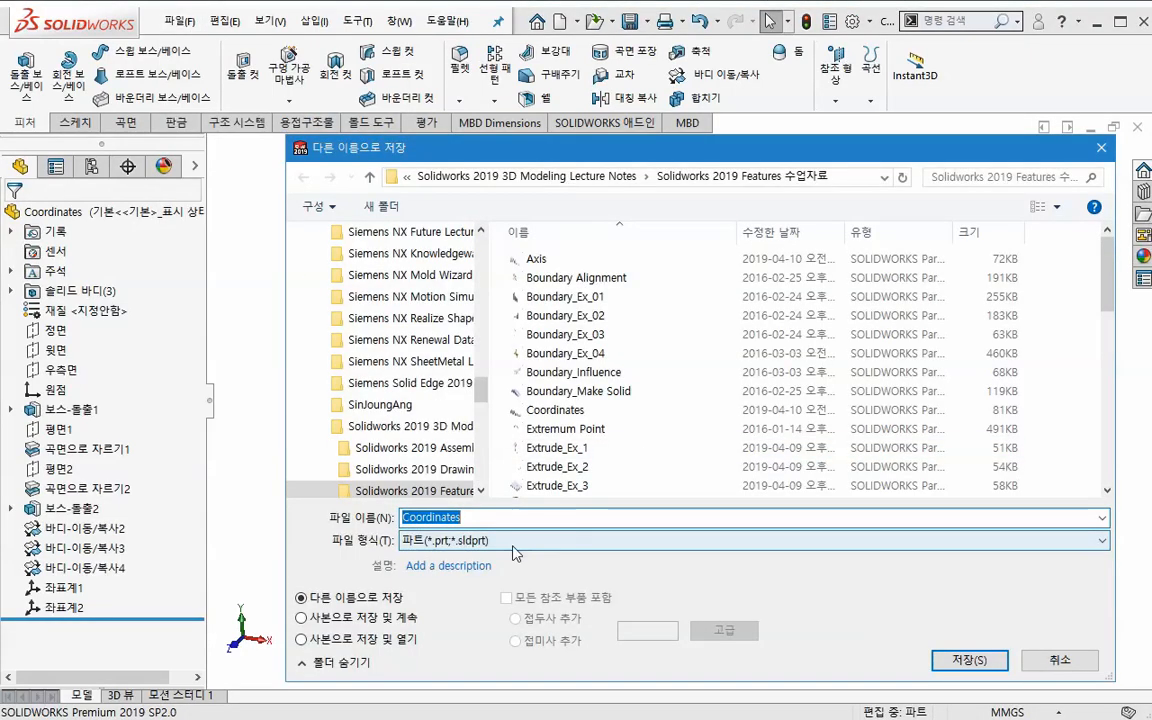
{"action": "left_click", "coordinate": [512, 546]}
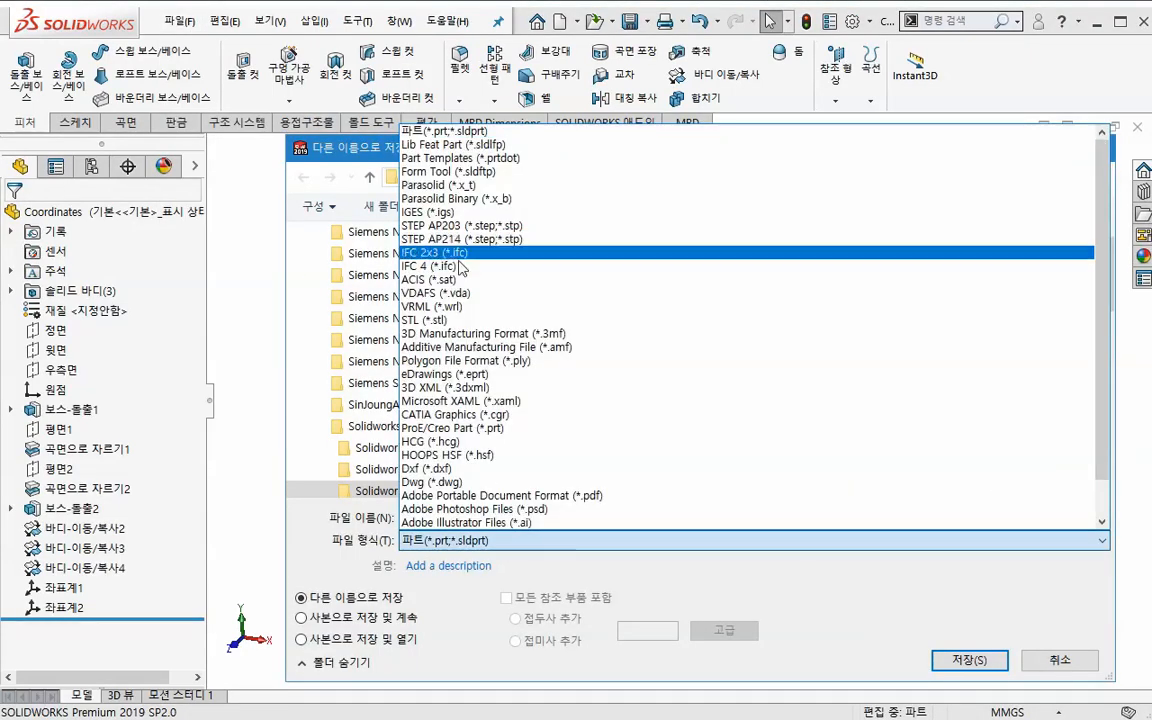
{"action": "left_click", "coordinate": [428, 319]}
{"action": "left_click", "coordinate": [476, 650]}
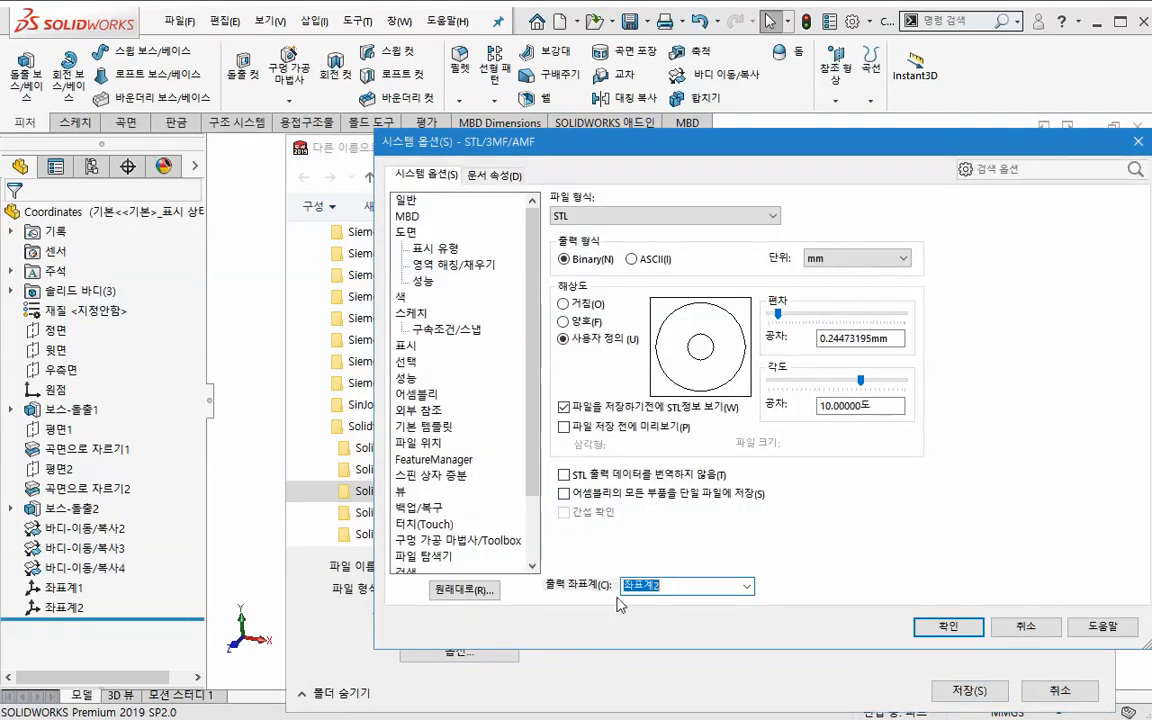
{"action": "left_click", "coordinate": [948, 626]}
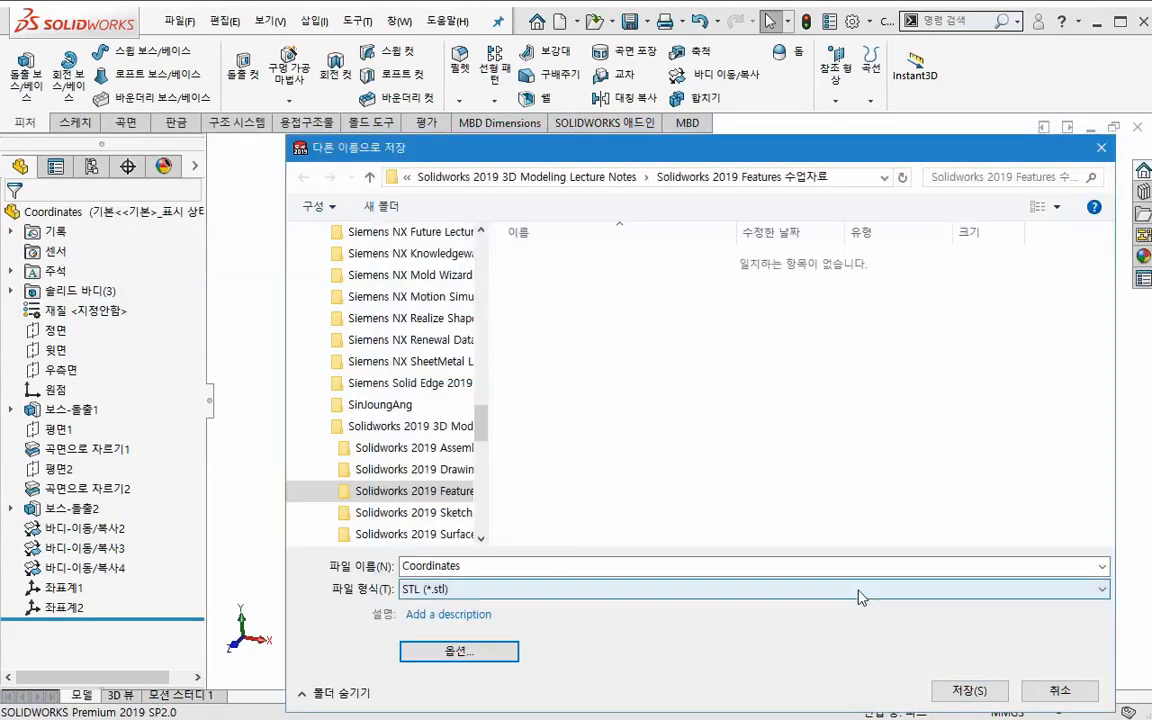
- Change the export format to IGES (*.igs) and check the output coordinate system in its options
{"action": "left_click", "coordinate": [489, 588]}
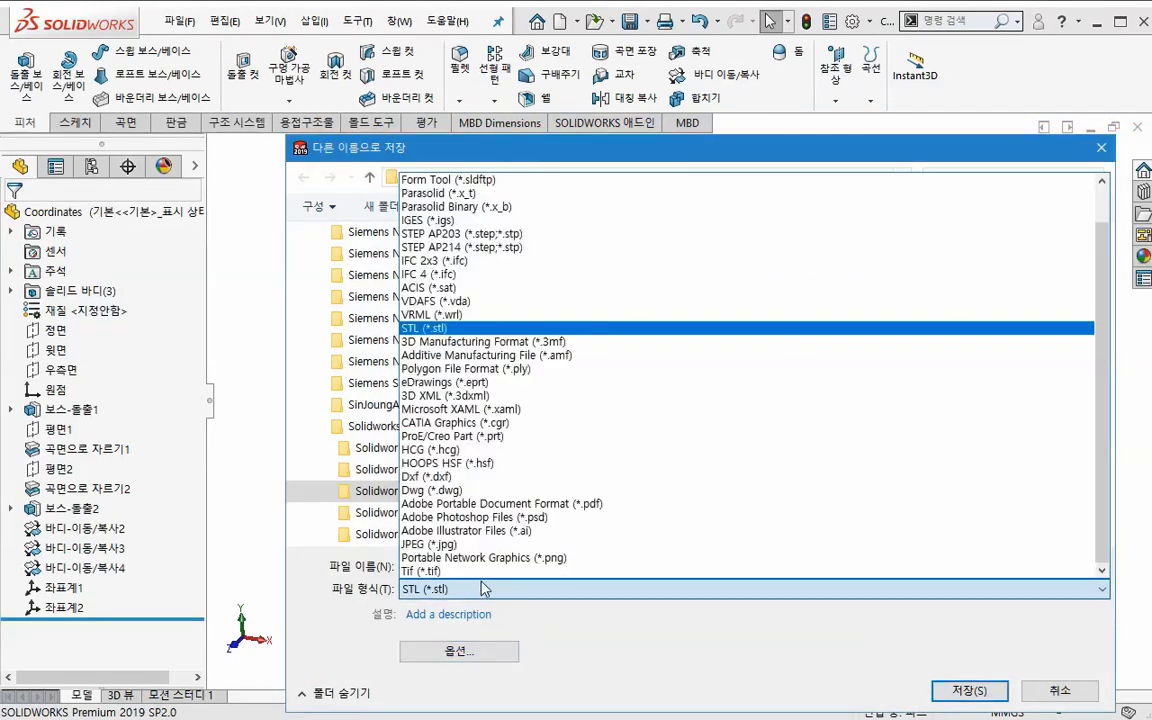
{"action": "left_click", "coordinate": [430, 220]}
{"action": "left_click", "coordinate": [459, 651]}
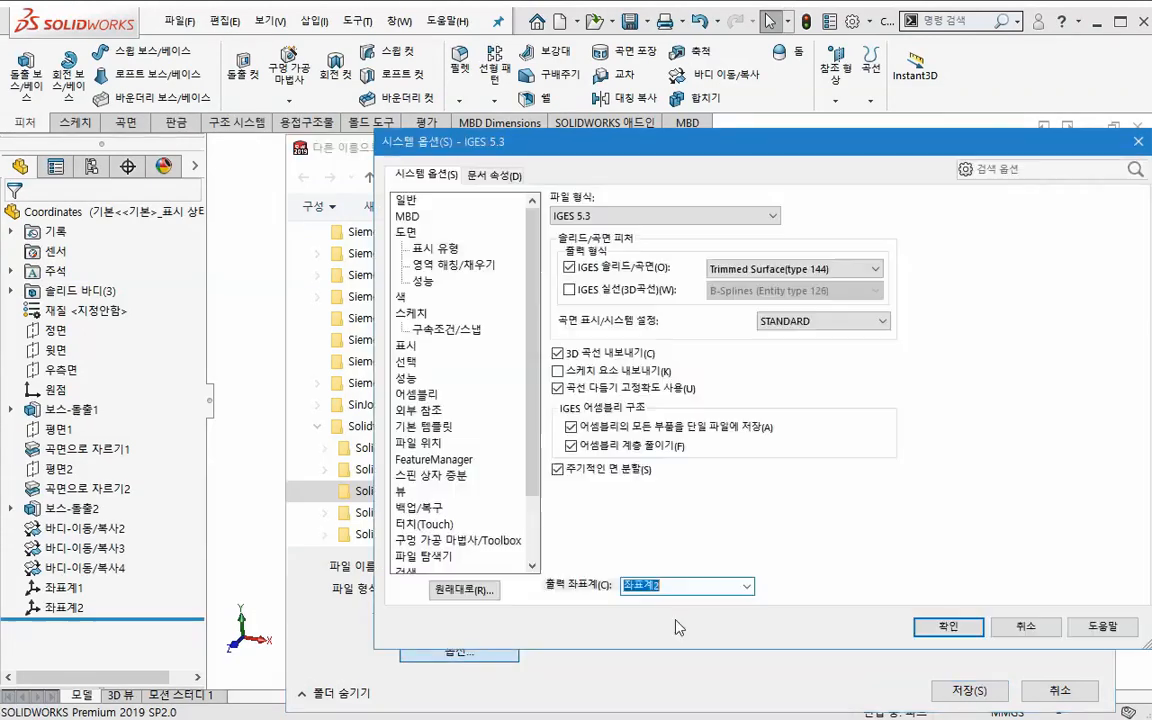
{"action": "left_click", "coordinate": [1026, 626]}
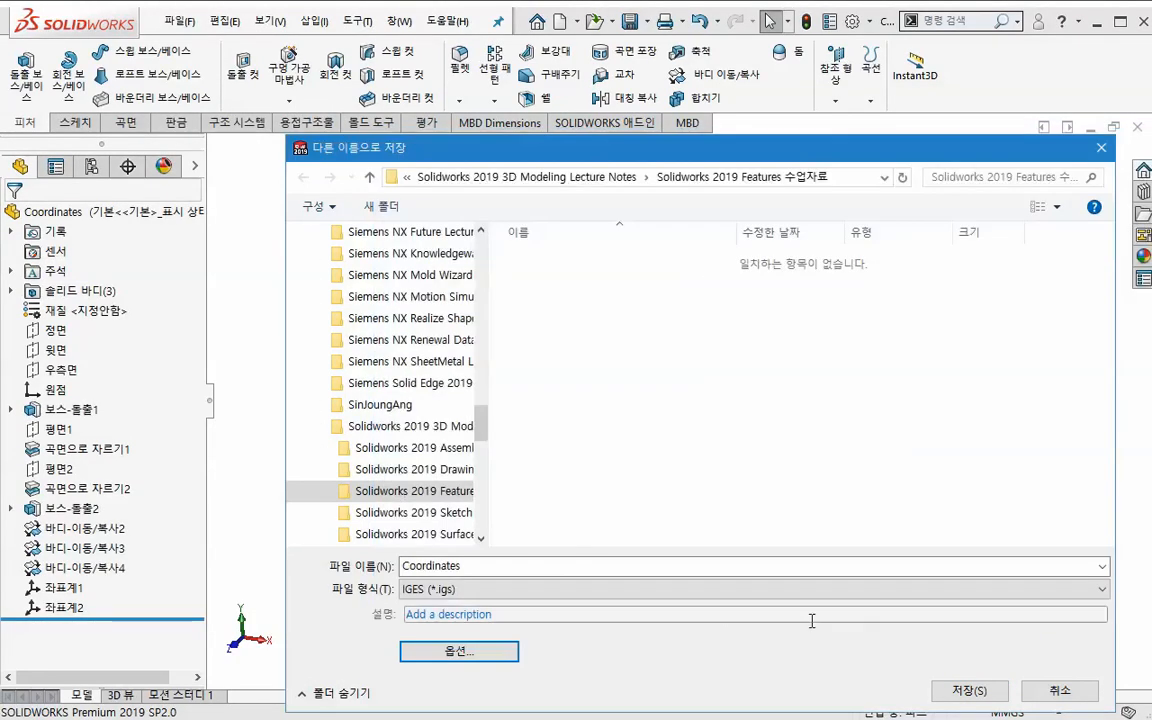
- Change the export format to ACIS (*.sat), check its output coordinate system option and cancel the export
{"action": "left_click", "coordinate": [505, 589]}
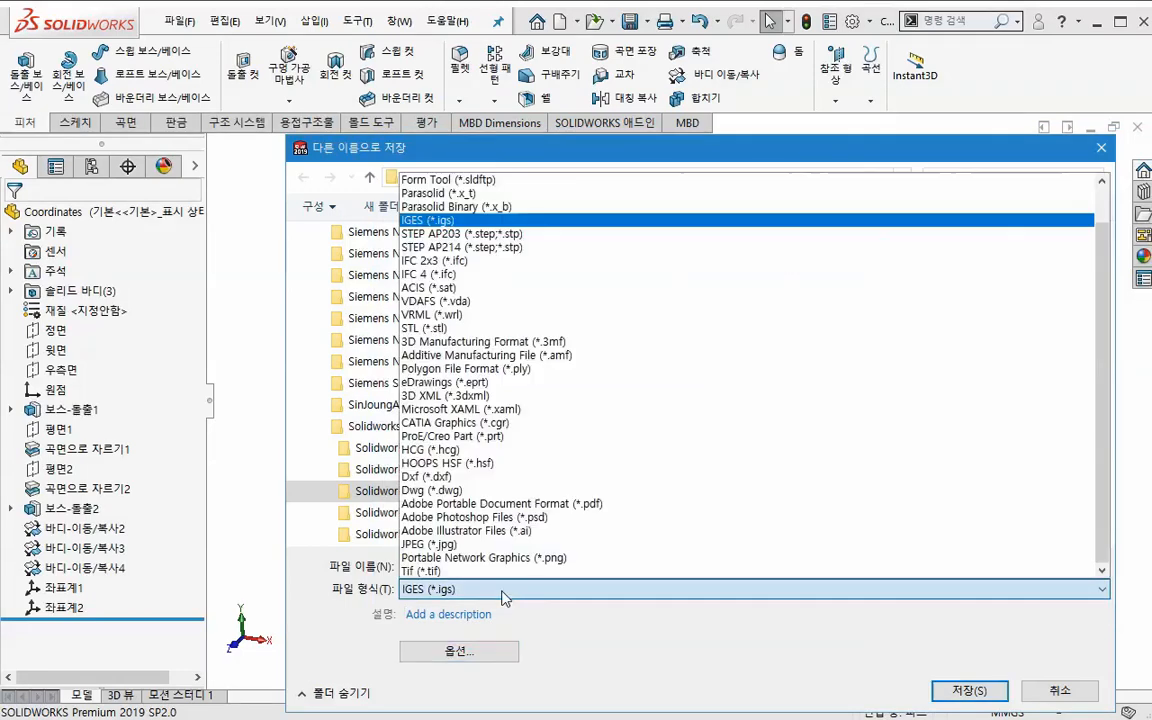
{"action": "left_click", "coordinate": [390, 262]}
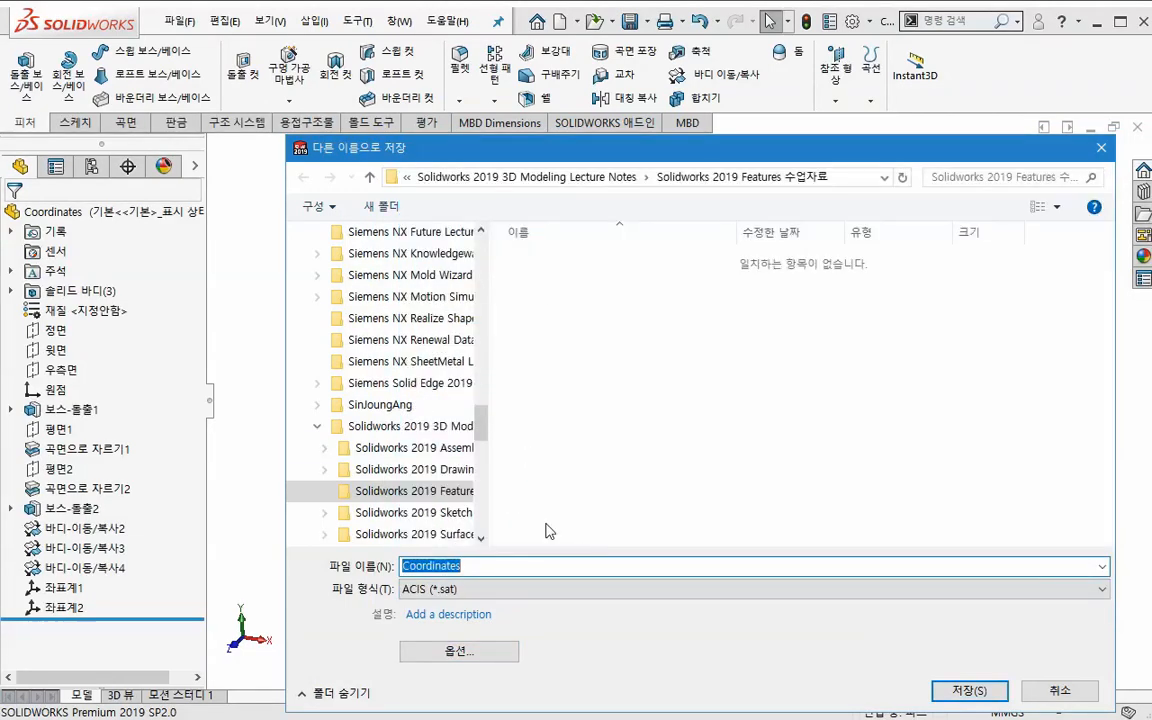
{"action": "left_click", "coordinate": [458, 651]}
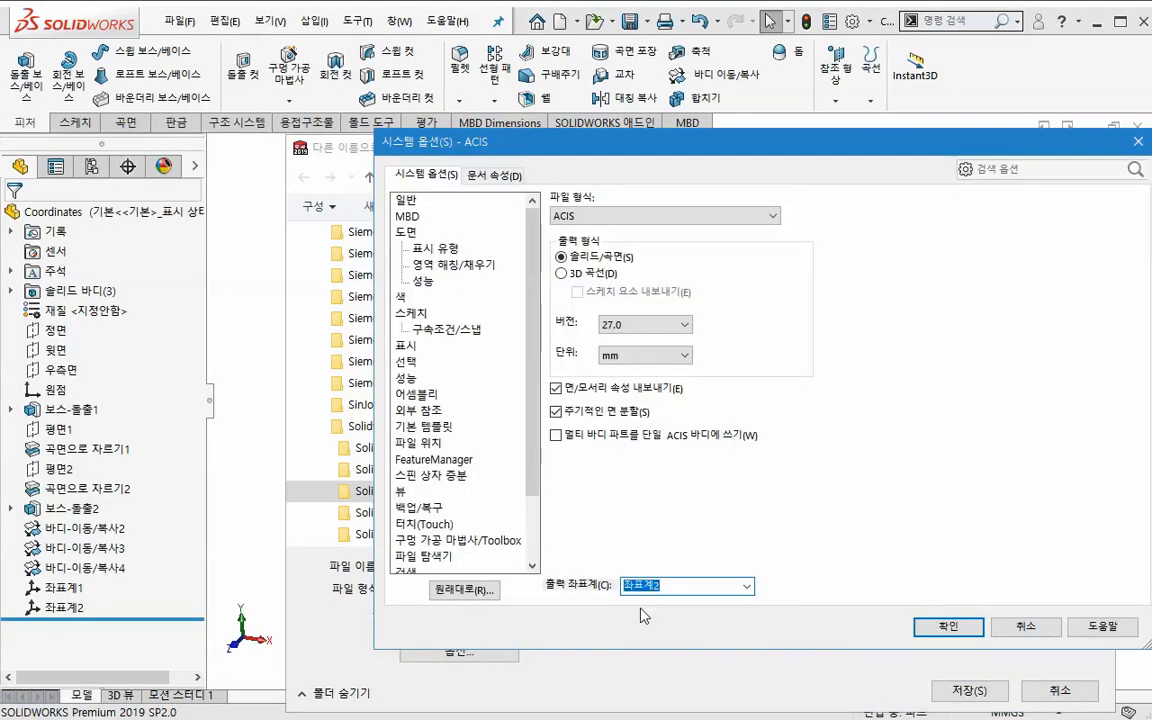
{"action": "left_click", "coordinate": [947, 626]}
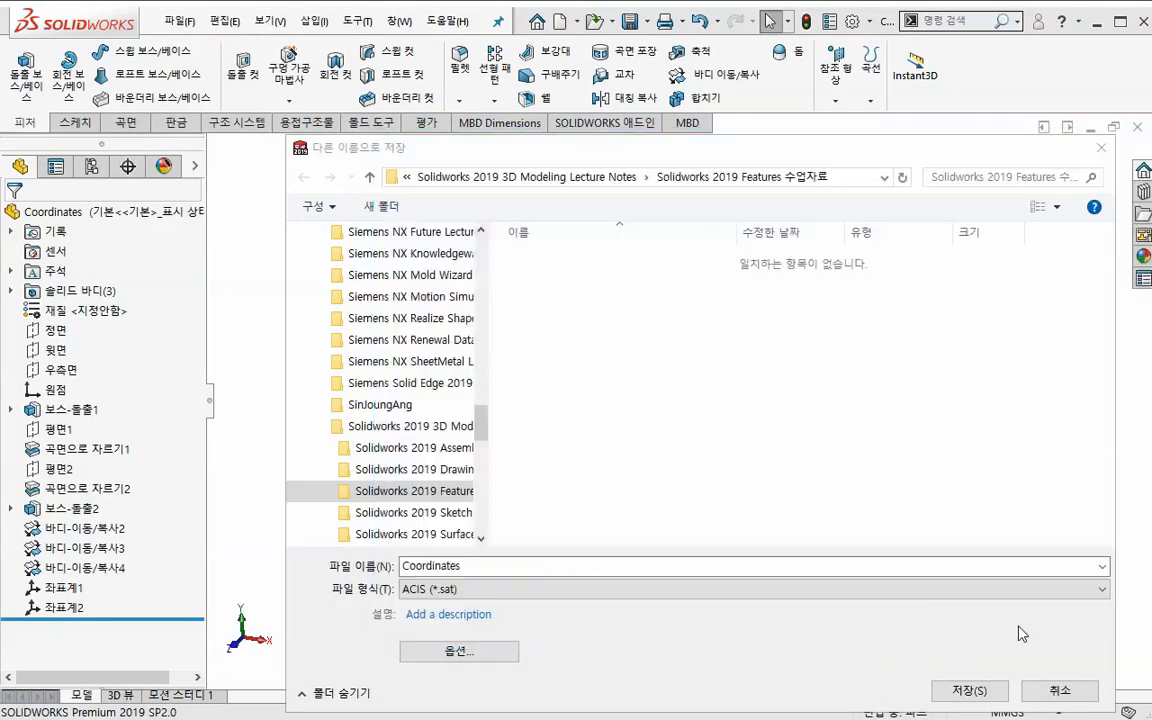
{"action": "left_click", "coordinate": [1058, 690]}
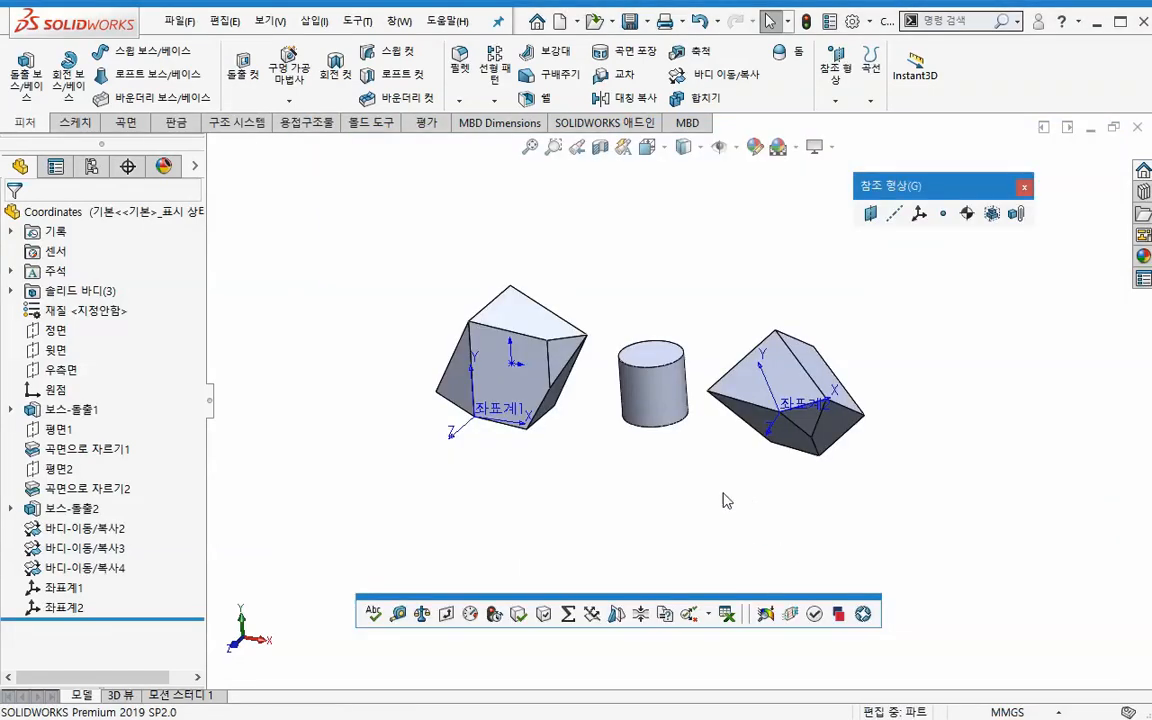
- Return to the Step_Test part and inspect its linked Step_Test.STEP feature
{"action": "middle_click_drag", "start_coordinate": [727, 501], "coordinate": [681, 514], "text": "ctrl"}
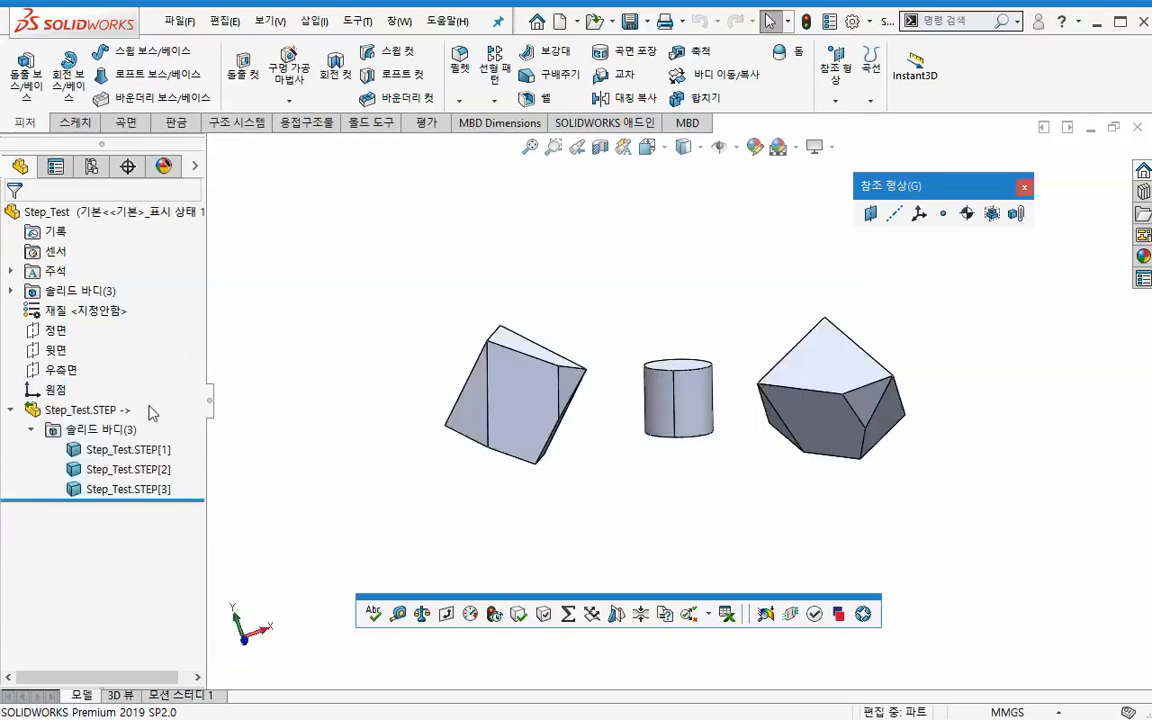
{"action": "left_click", "coordinate": [150, 413]}
{"action": "left_click", "coordinate": [620, 260]}
- Disable 3D Interconnect in the import system options and close the Step_Test part
{"action": "left_click", "coordinate": [852, 22]}
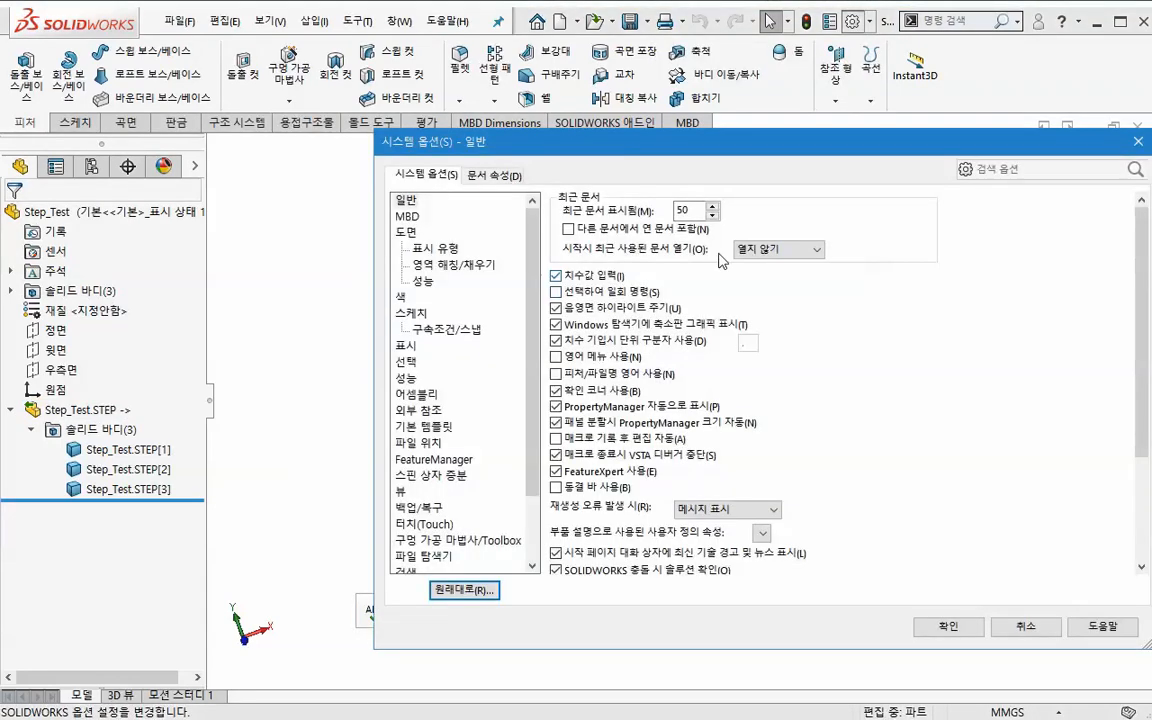
{"action": "left_click_drag", "start_coordinate": [730, 150], "coordinate": [656, 120]}
{"action": "scroll", "coordinate": [340, 420], "scroll_direction": "down", "scroll_amount": 2}
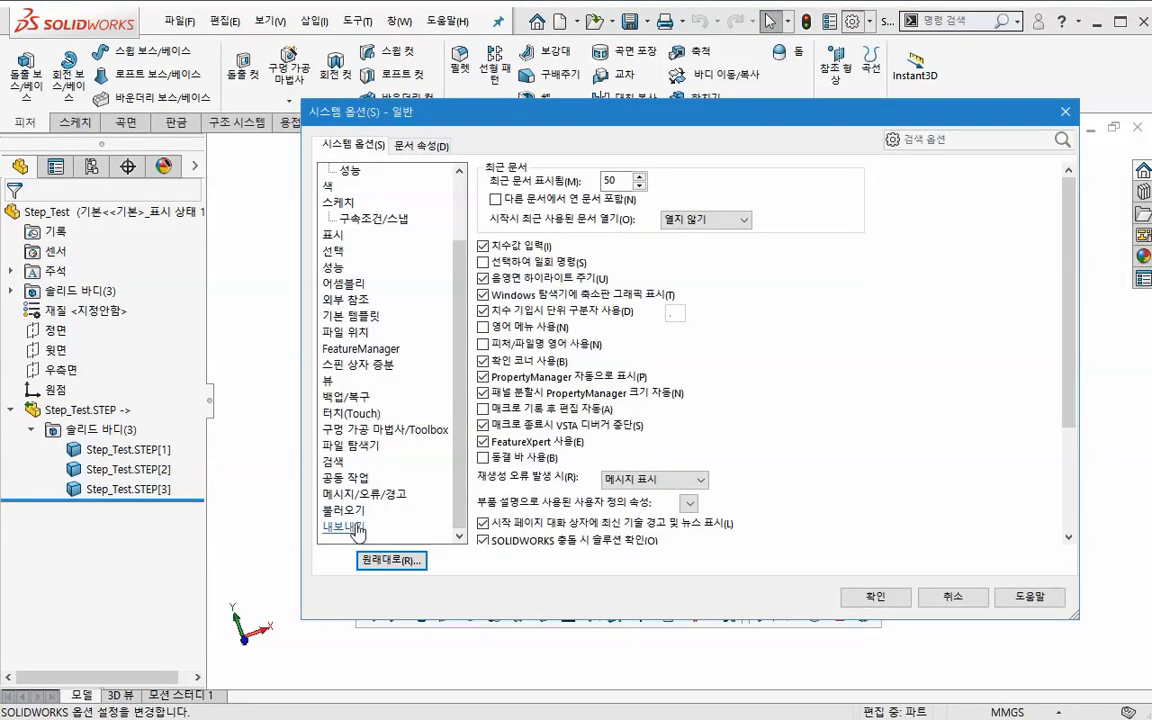
{"action": "left_click", "coordinate": [350, 512]}
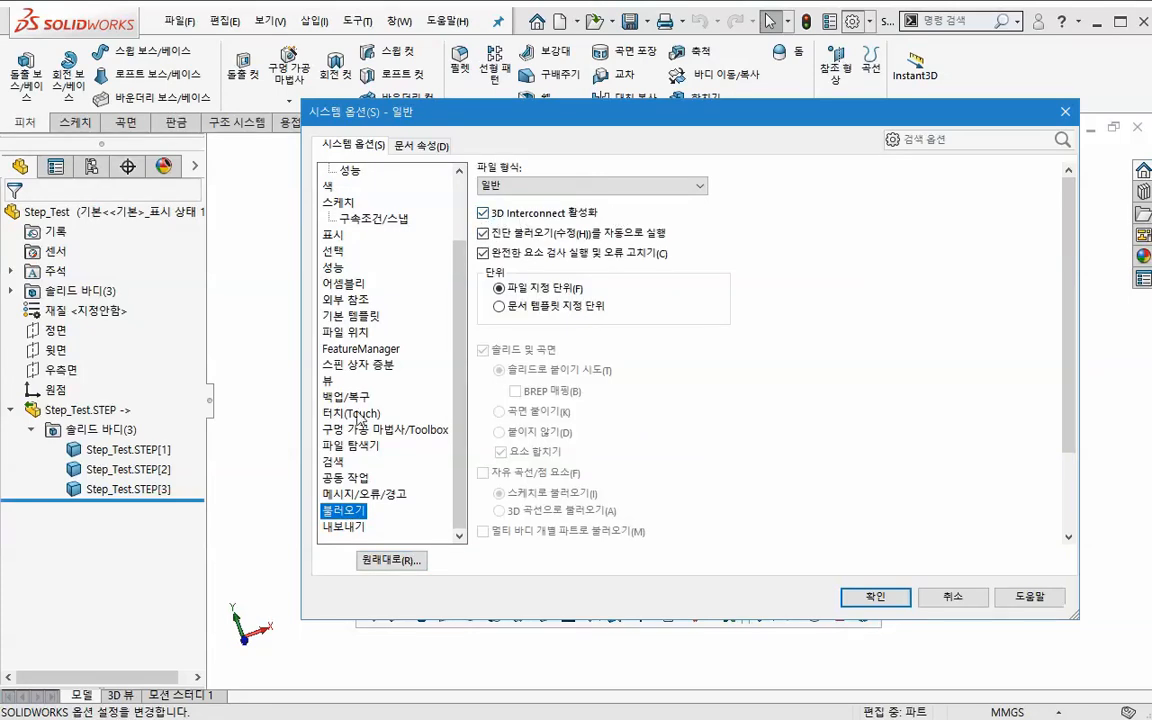
{"action": "left_click", "coordinate": [483, 212]}
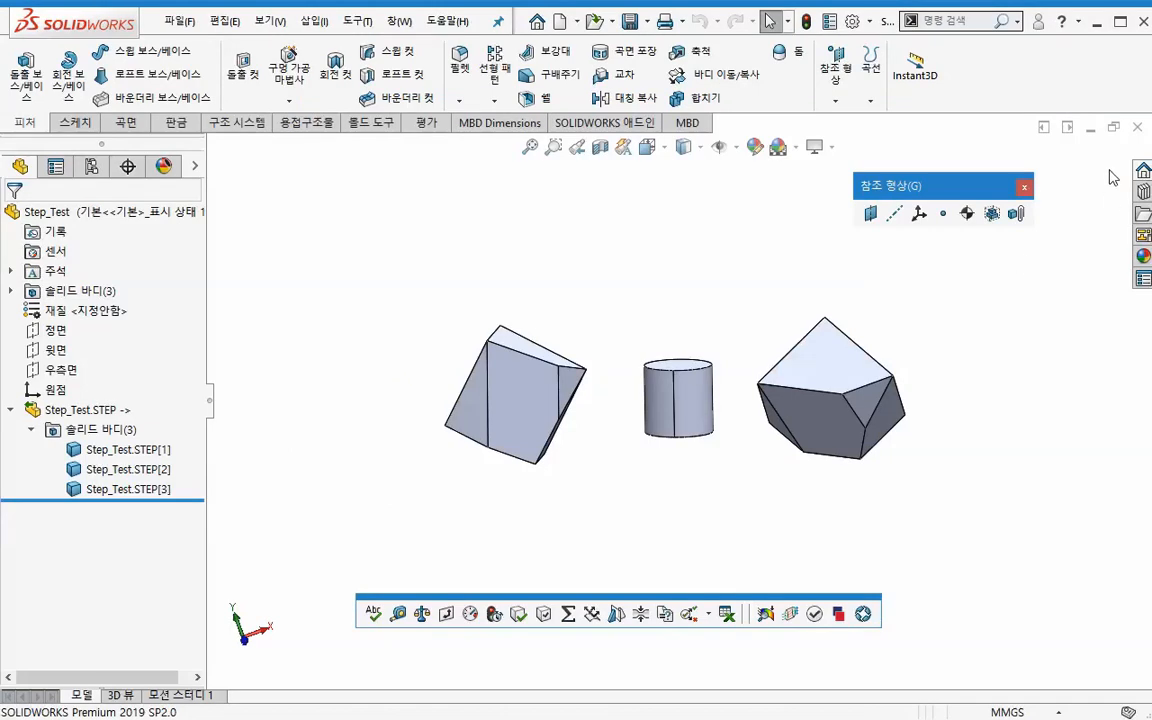
{"action": "left_click", "coordinate": [1137, 127]}
{"action": "left_click", "coordinate": [535, 450]}
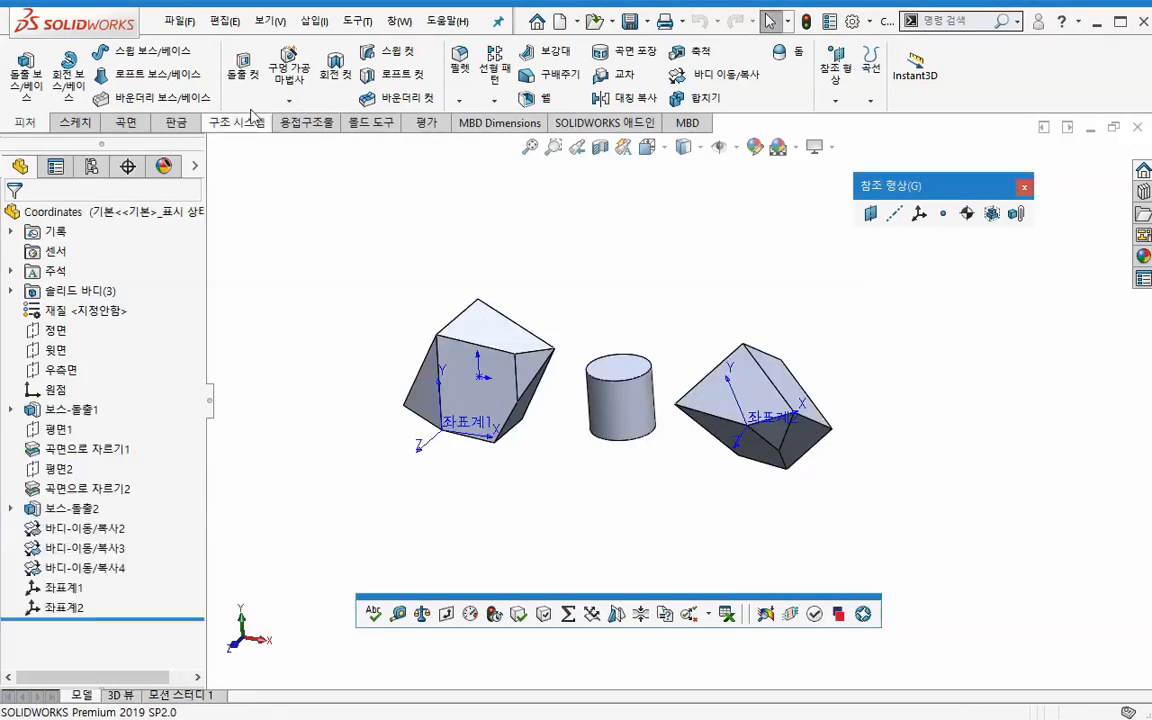
- Open the Step_Test file again from the Solidworks 2019 Features 수업자료 folder and decline import diagnostics
{"action": "left_click", "coordinate": [180, 20]}
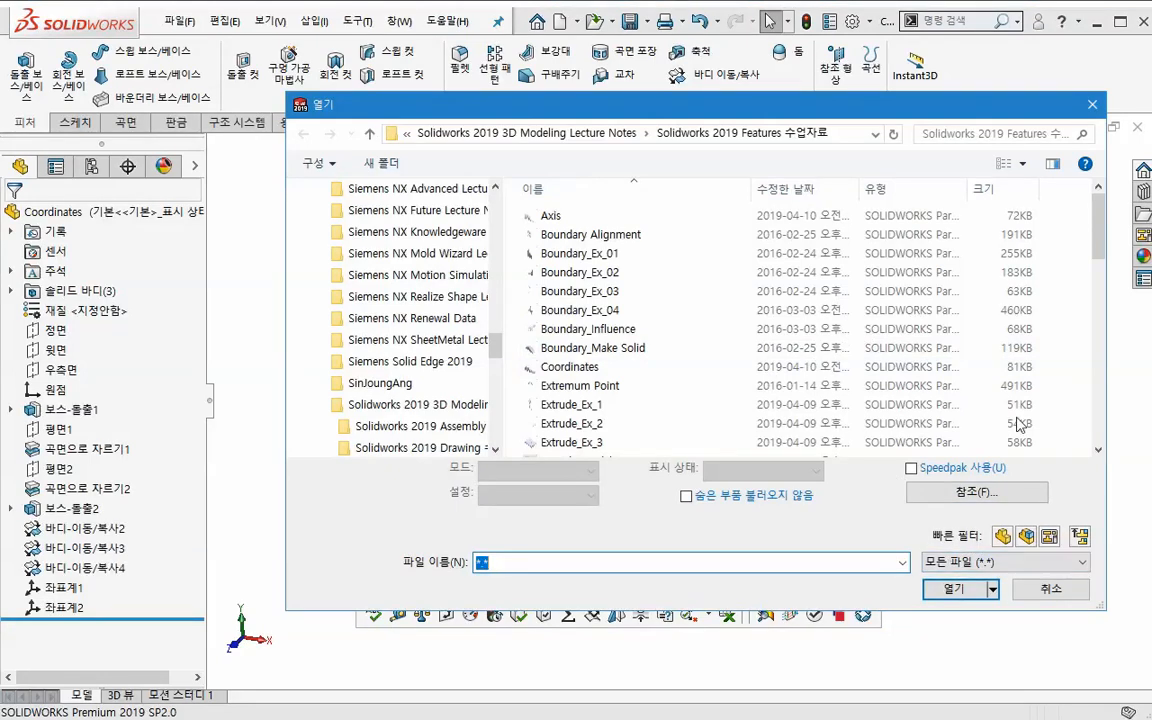
{"action": "scroll", "coordinate": [940, 380], "scroll_direction": "down", "scroll_amount": 10}
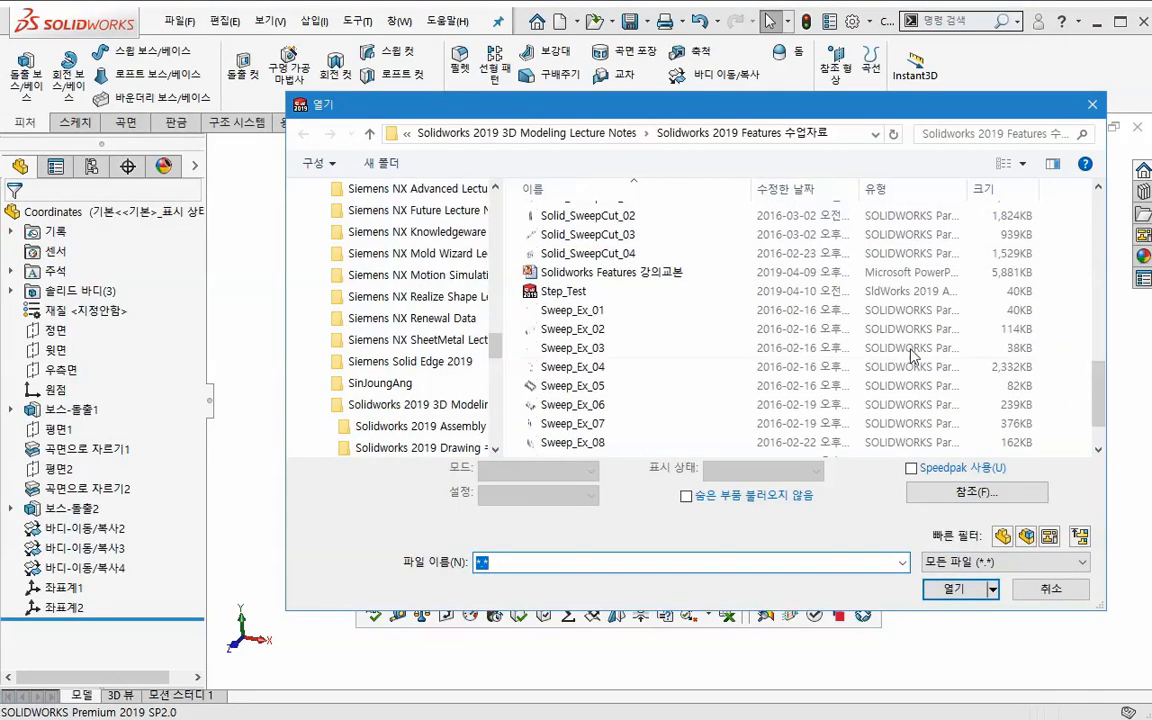
{"action": "left_click", "coordinate": [563, 291]}
{"action": "left_click", "coordinate": [952, 589]}
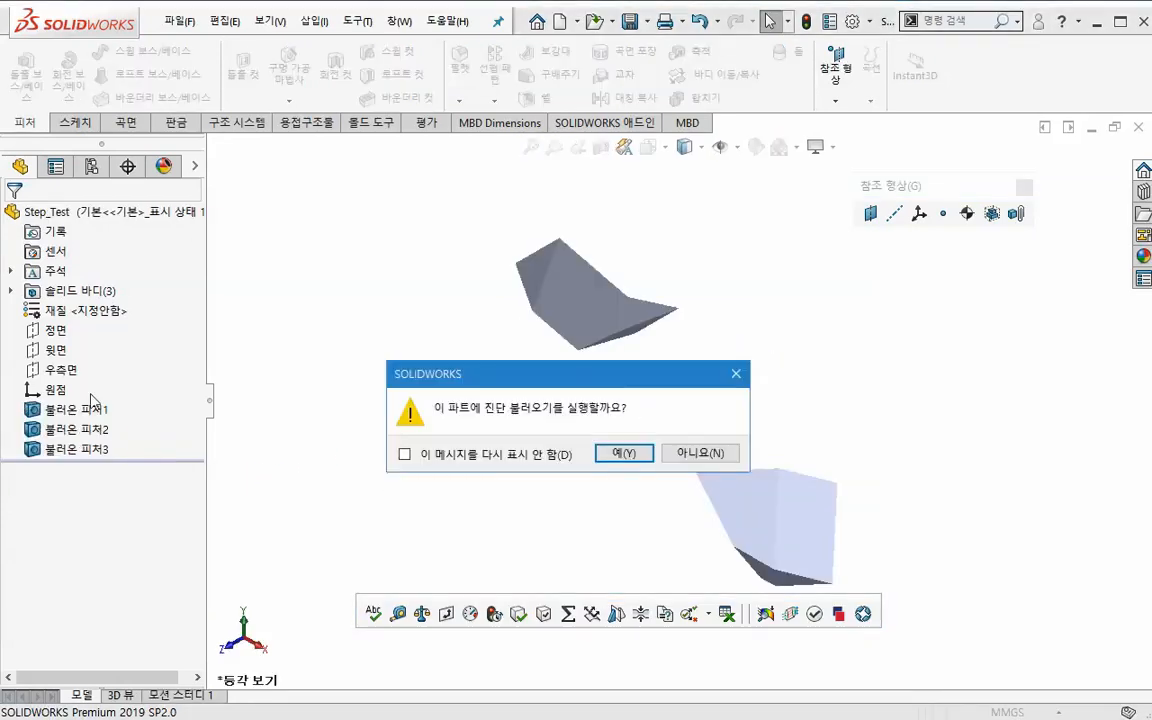
{"action": "left_click", "coordinate": [700, 453]}
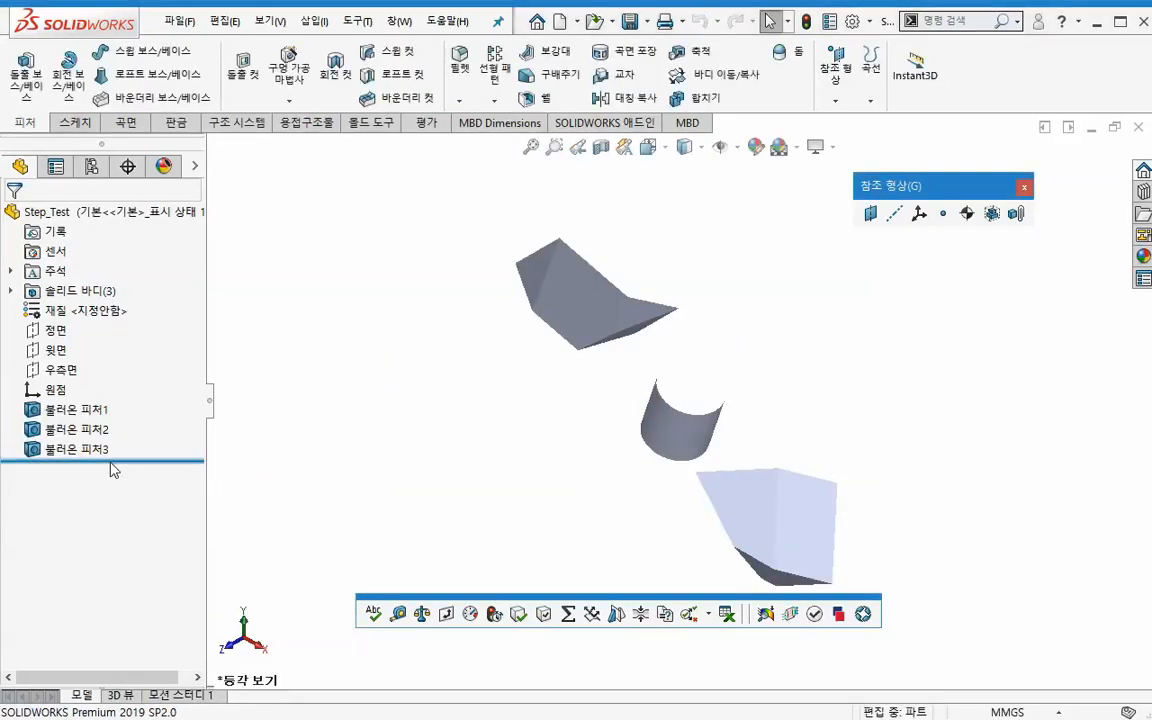
- Display the reimported Step_Test part as Shaded With Edges and examine its three bodies
{"action": "left_click", "coordinate": [684, 147]}
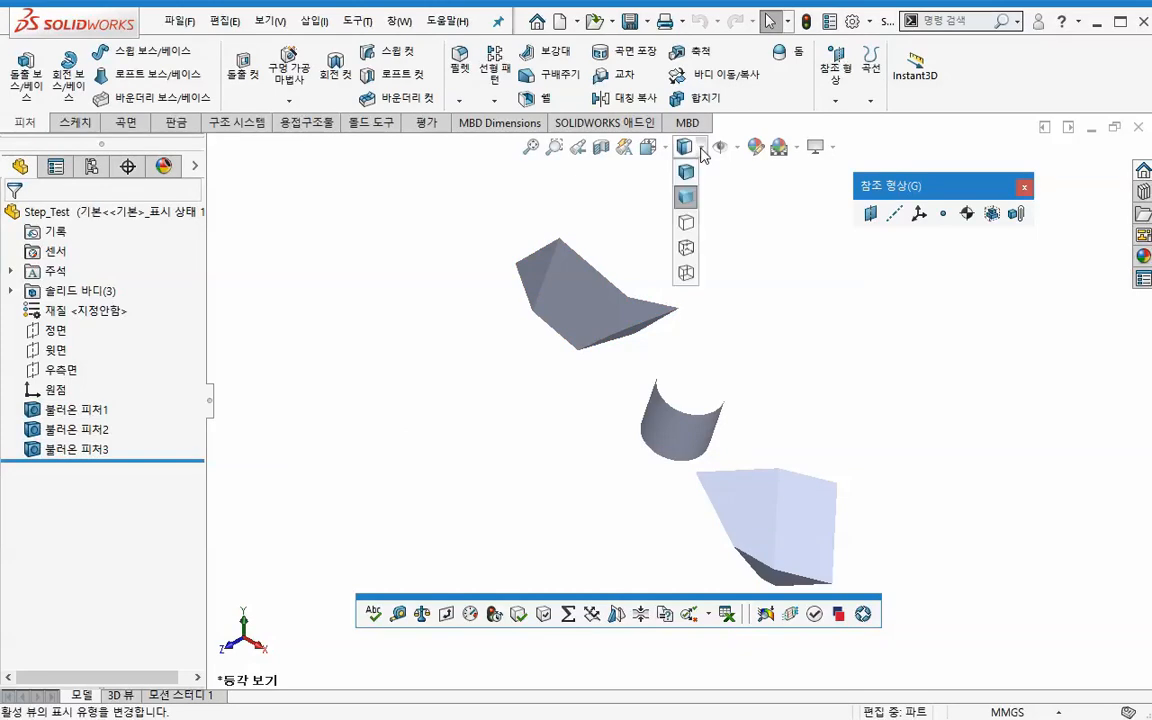
{"action": "left_click", "coordinate": [684, 170]}
{"action": "middle_click_drag", "start_coordinate": [604, 459], "coordinate": [630, 393]}
{"action": "scroll", "coordinate": [628, 392], "scroll_direction": "down", "scroll_amount": 2}
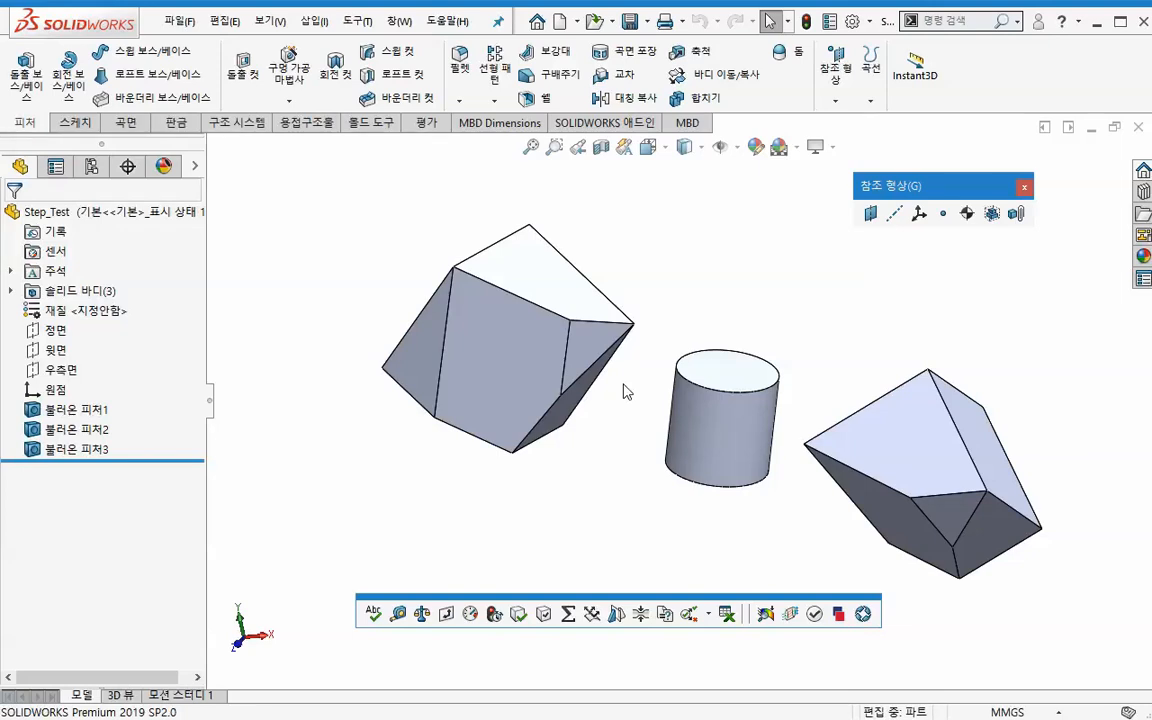
- Close the Step_Test part and switch to the Solidworks Features 강의교본 presentation in PowerPoint
{"action": "left_click", "coordinate": [1138, 128]}
{"action": "left_click", "coordinate": [637, 477]}
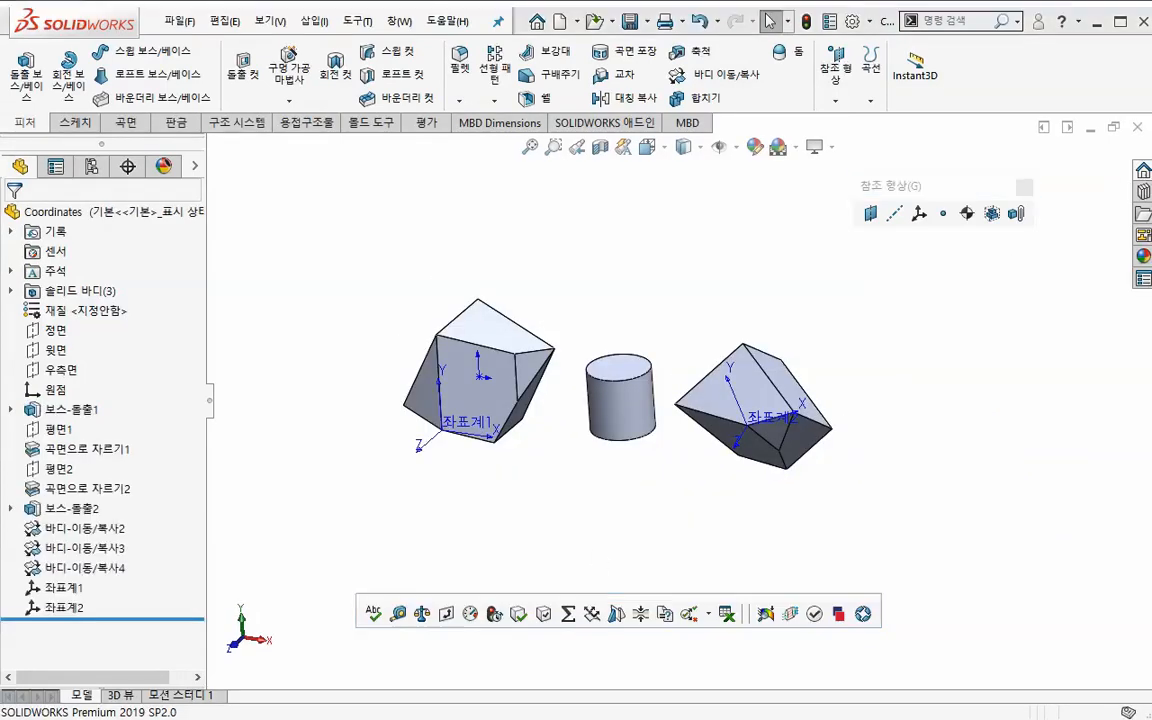
{"action": "key", "text": "alt+Tab"}
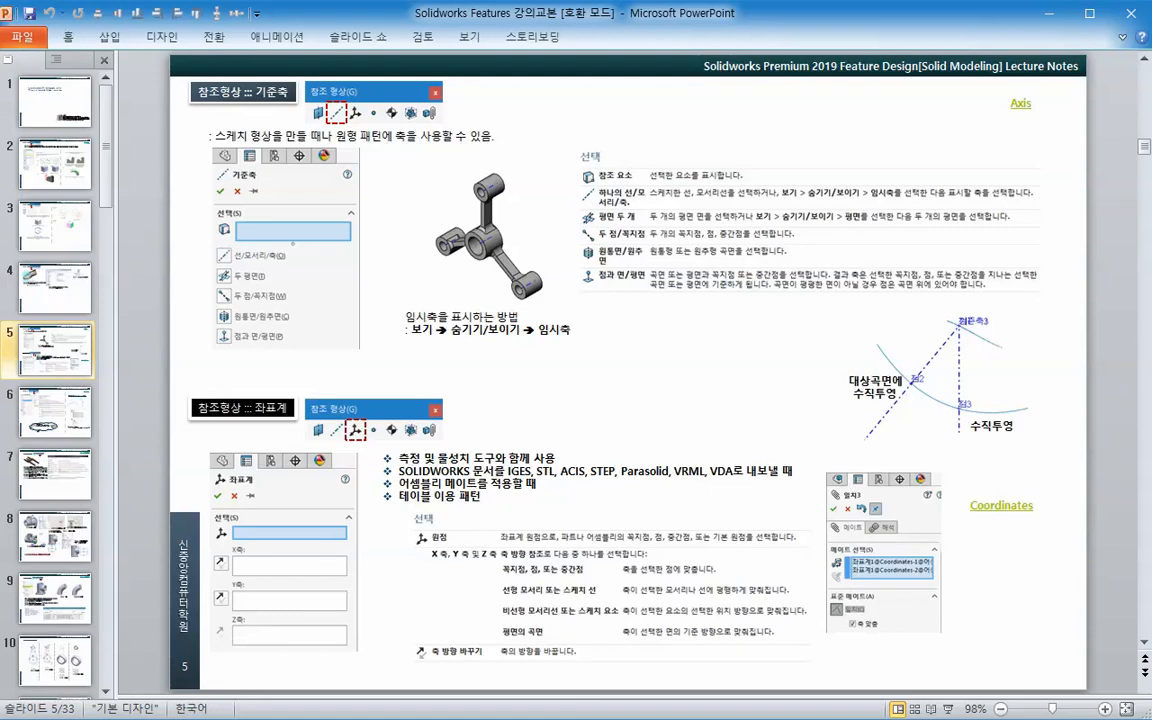
- Switch to SOLIDWORKS, make a new assembly from the Coordinates part, and place the part as its first component
{"action": "key", "text": "alt+Tab"}
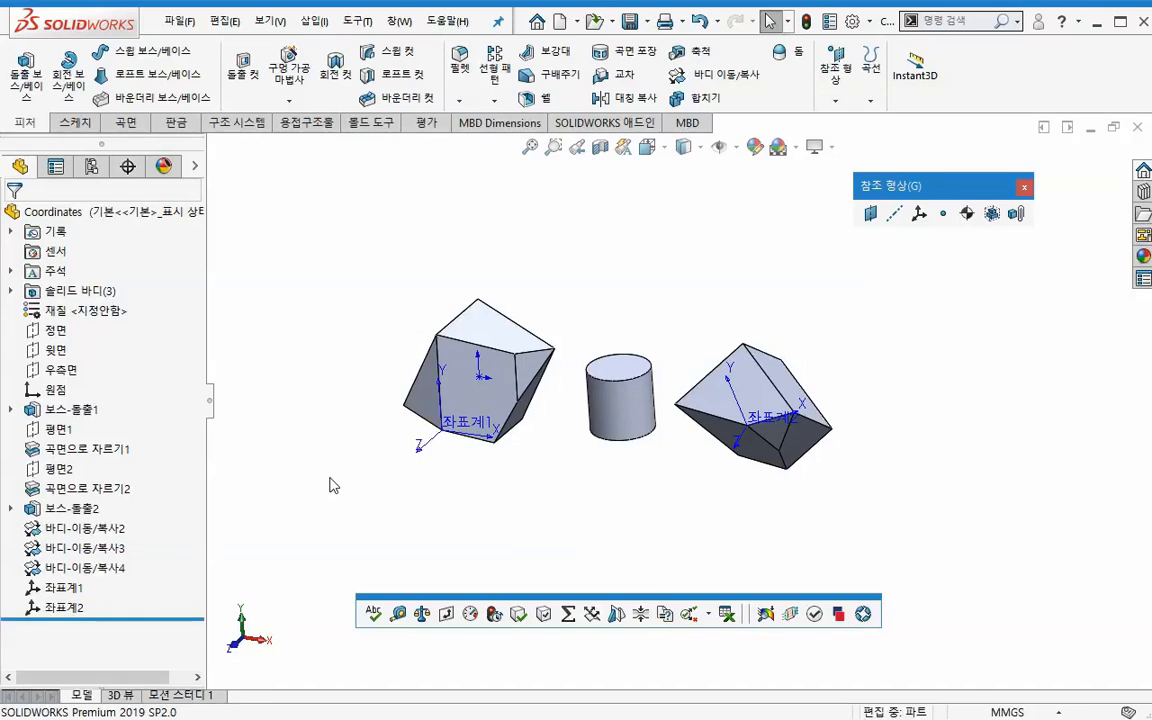
{"action": "left_click", "coordinate": [180, 22]}
{"action": "left_click", "coordinate": [240, 188]}
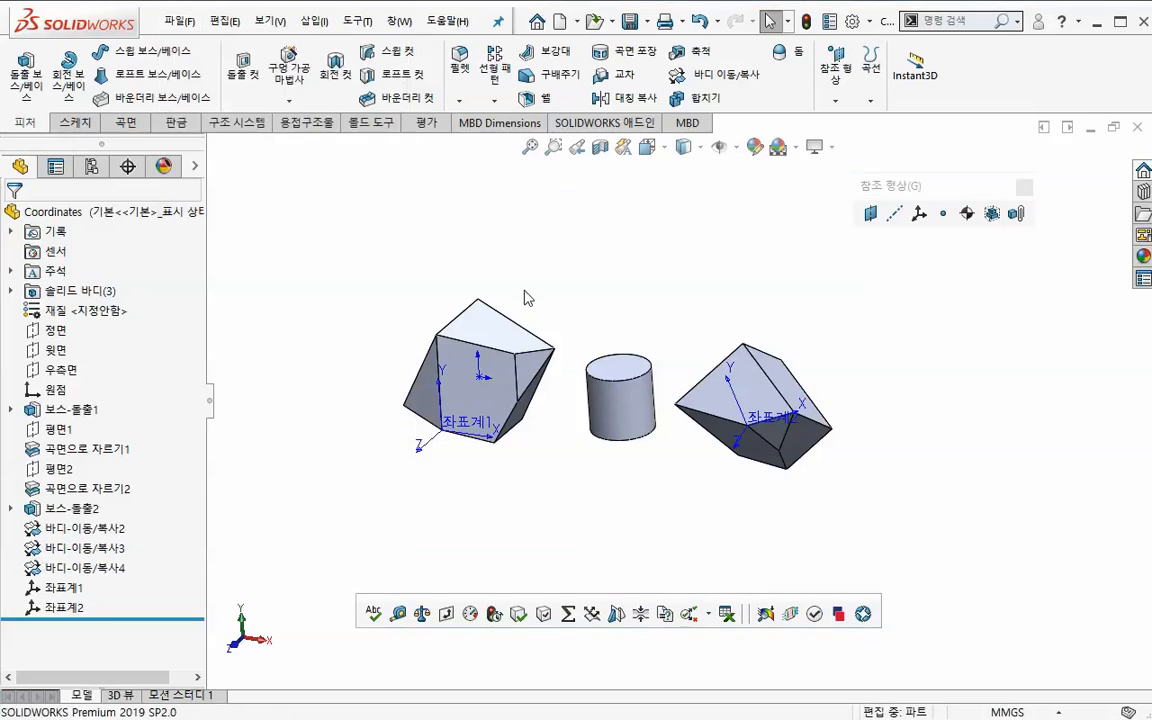
{"action": "left_click", "coordinate": [709, 527]}
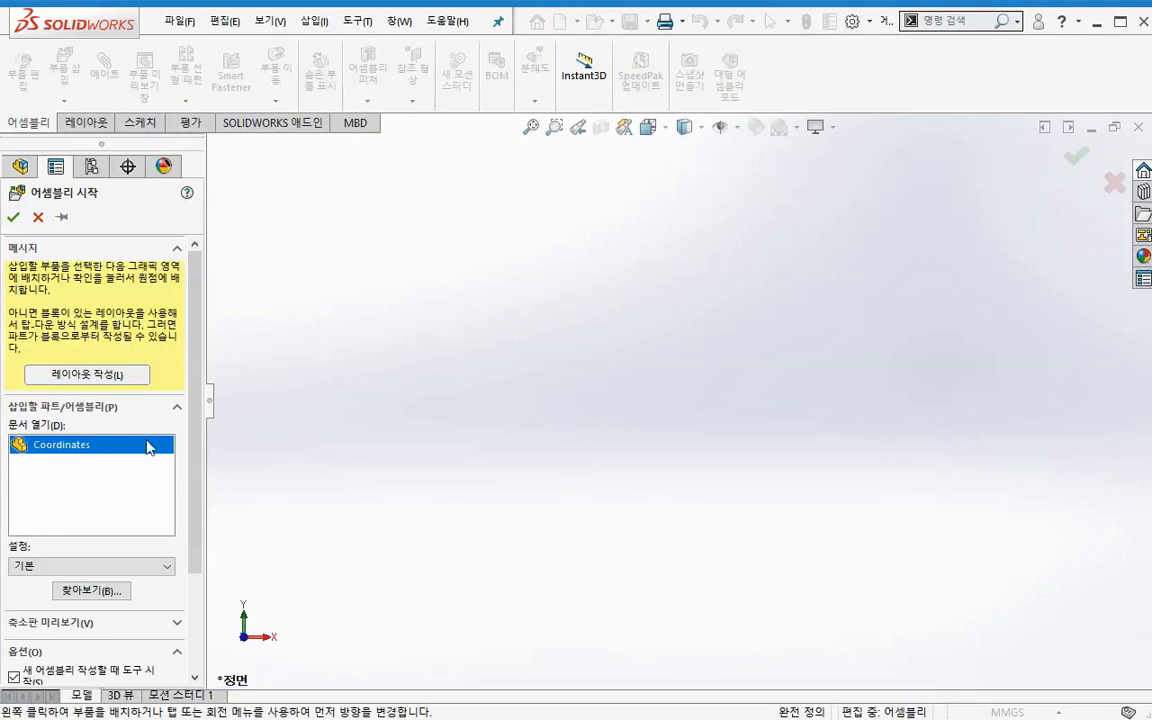
{"action": "left_click", "coordinate": [490, 468]}
{"action": "scroll", "coordinate": [491, 456], "scroll_direction": "up", "scroll_amount": 4}
{"action": "middle_click_drag", "start_coordinate": [491, 463], "coordinate": [475, 543]}
{"action": "middle_click_drag", "start_coordinate": [569, 477], "coordinate": [384, 476], "text": "ctrl"}
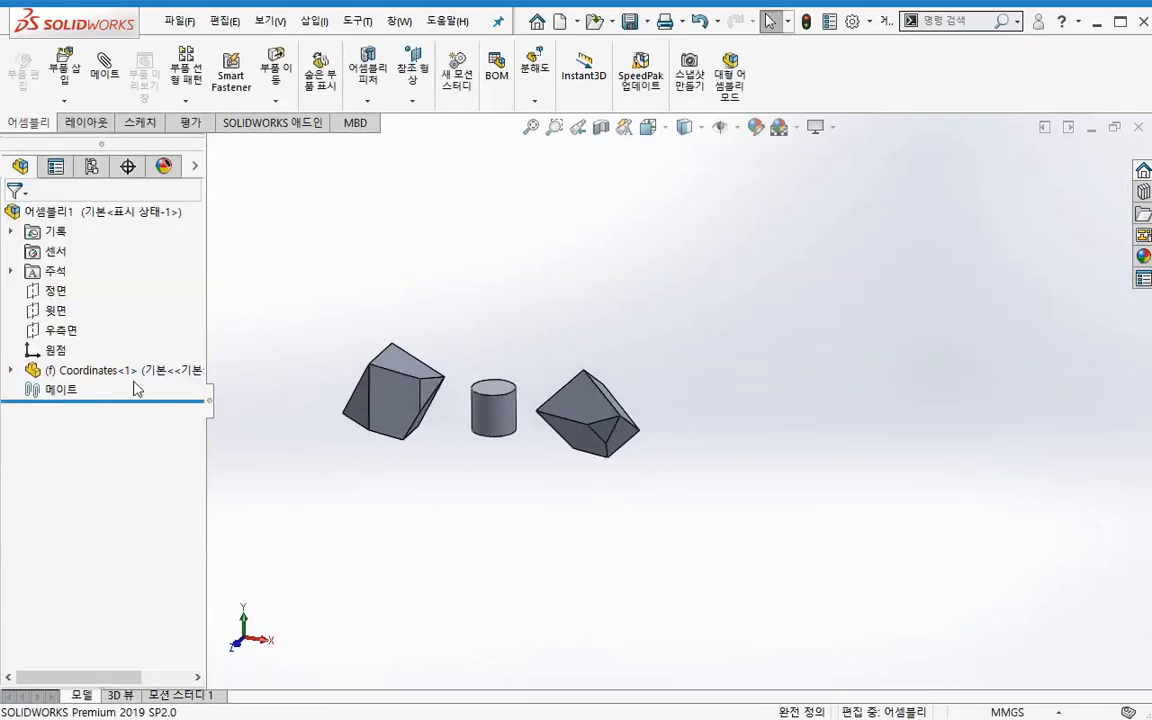
- Add a second copy of Coordinates to the assembly, move it clear of the first, and check whether the first copy can move
{"action": "left_click", "coordinate": [190, 371]}
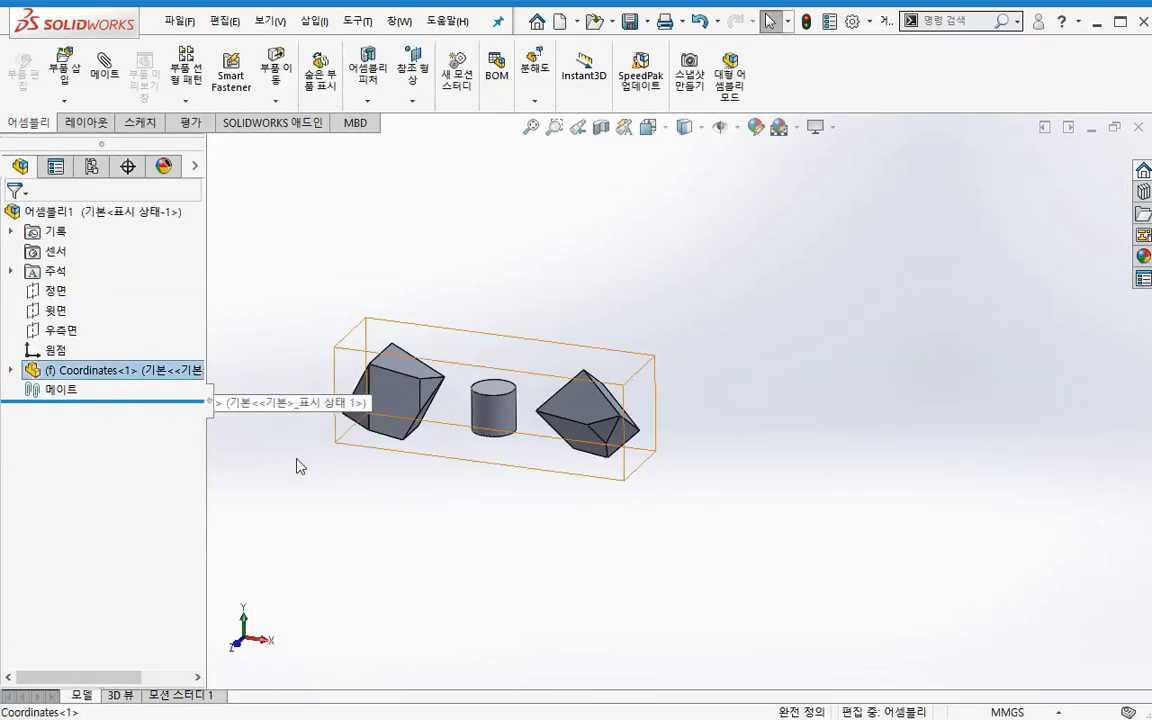
{"action": "left_click", "coordinate": [706, 478]}
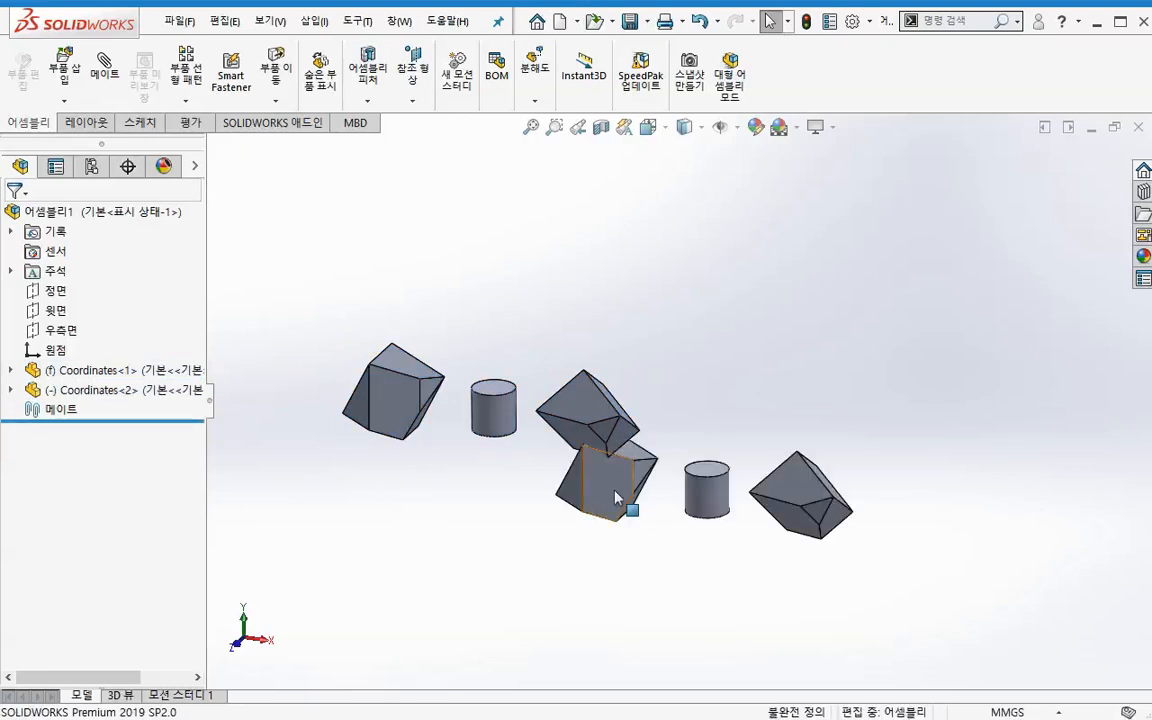
{"action": "left_click", "coordinate": [692, 505]}
{"action": "mouse_move", "coordinate": [703, 497]}
{"action": "left_mouse_down"}
{"action": "mouse_move", "coordinate": [690, 489]}
{"action": "mouse_move", "coordinate": [709, 495]}
{"action": "left_mouse_up"}
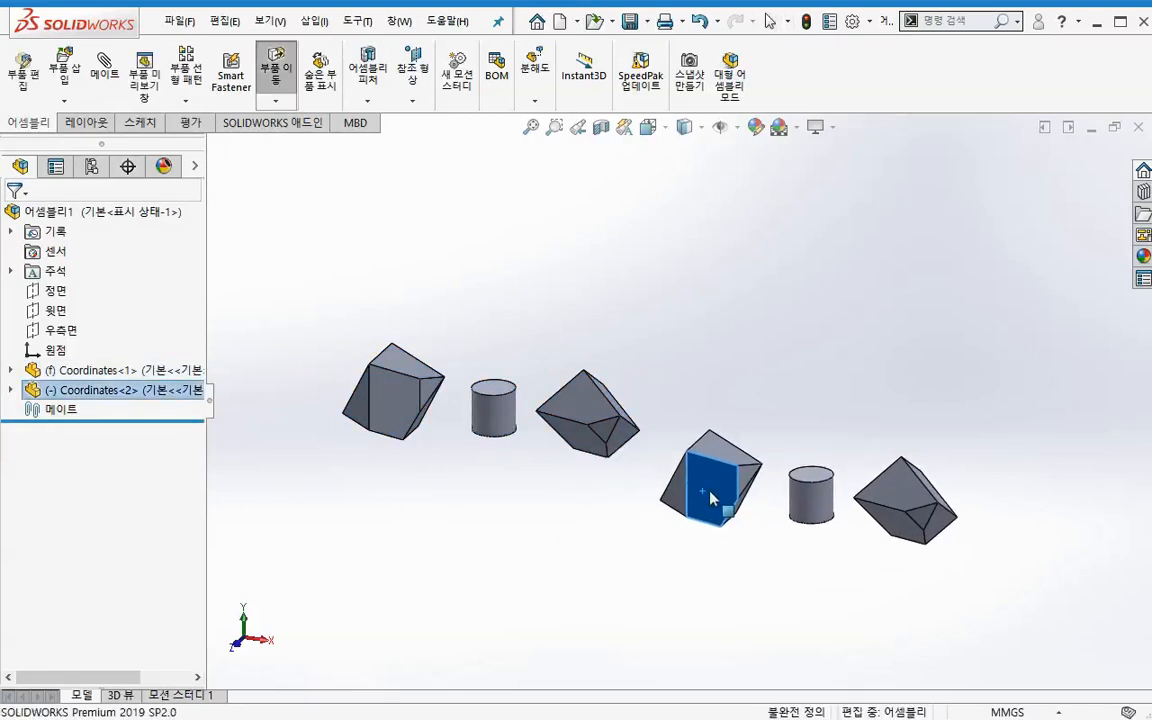
{"action": "left_click", "coordinate": [572, 522]}
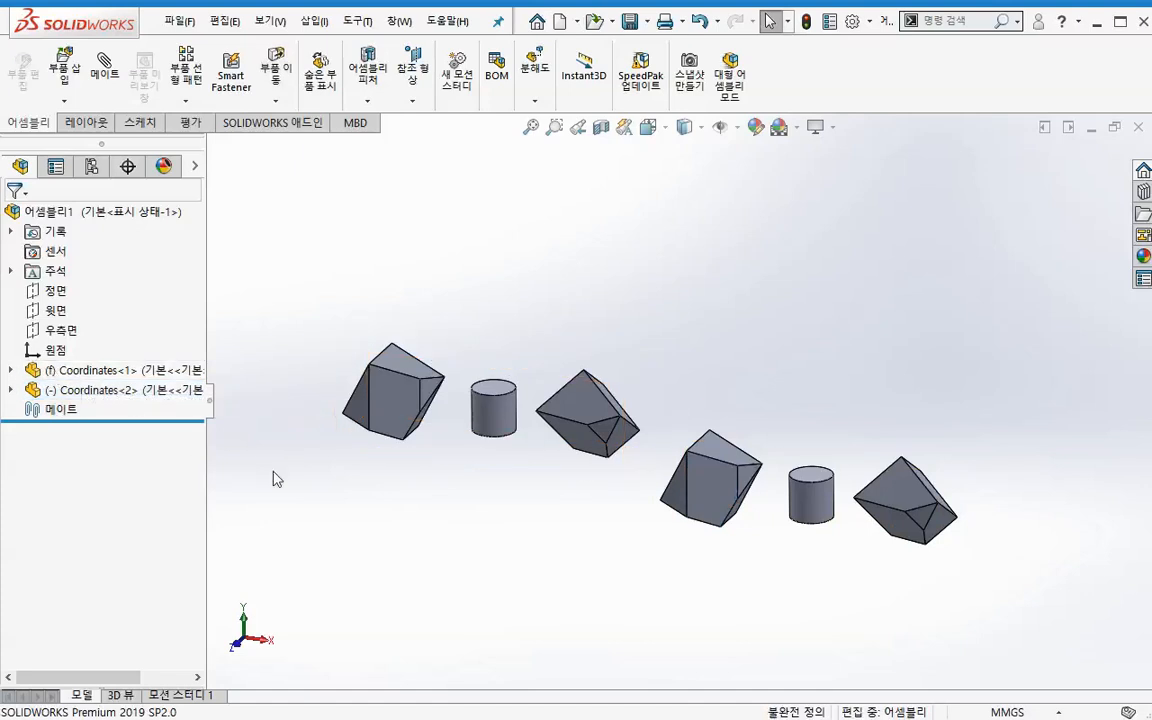
{"action": "left_click", "coordinate": [392, 428]}
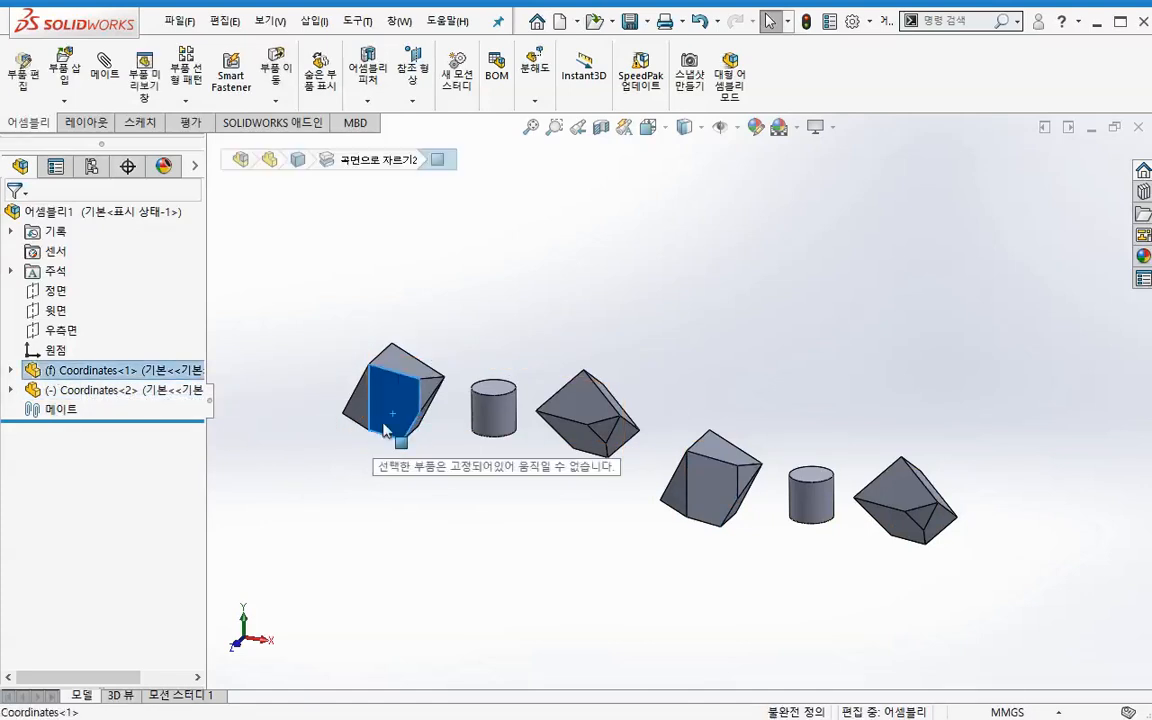
{"action": "left_click", "coordinate": [615, 319]}
- Show the coordinate systems in the assembly and identify 좌표계2 of the first copy and 좌표계1 of the second
{"action": "left_click", "coordinate": [697, 127]}
{"action": "left_click", "coordinate": [733, 128]}
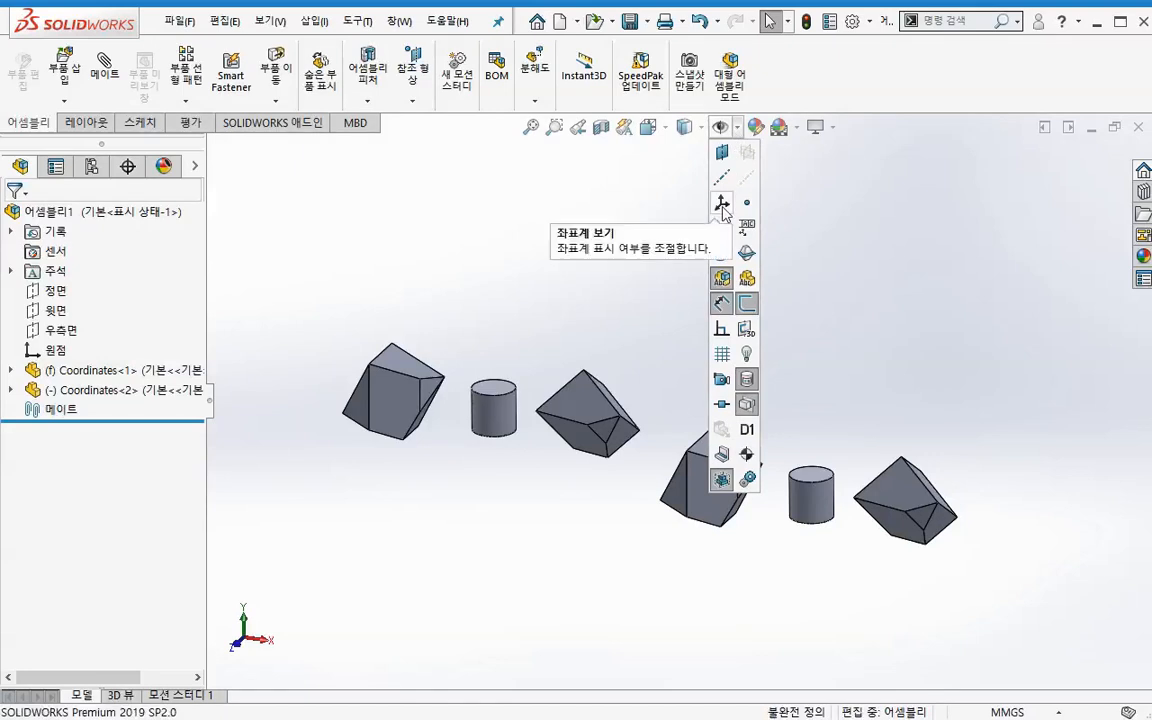
{"action": "left_click", "coordinate": [723, 207]}
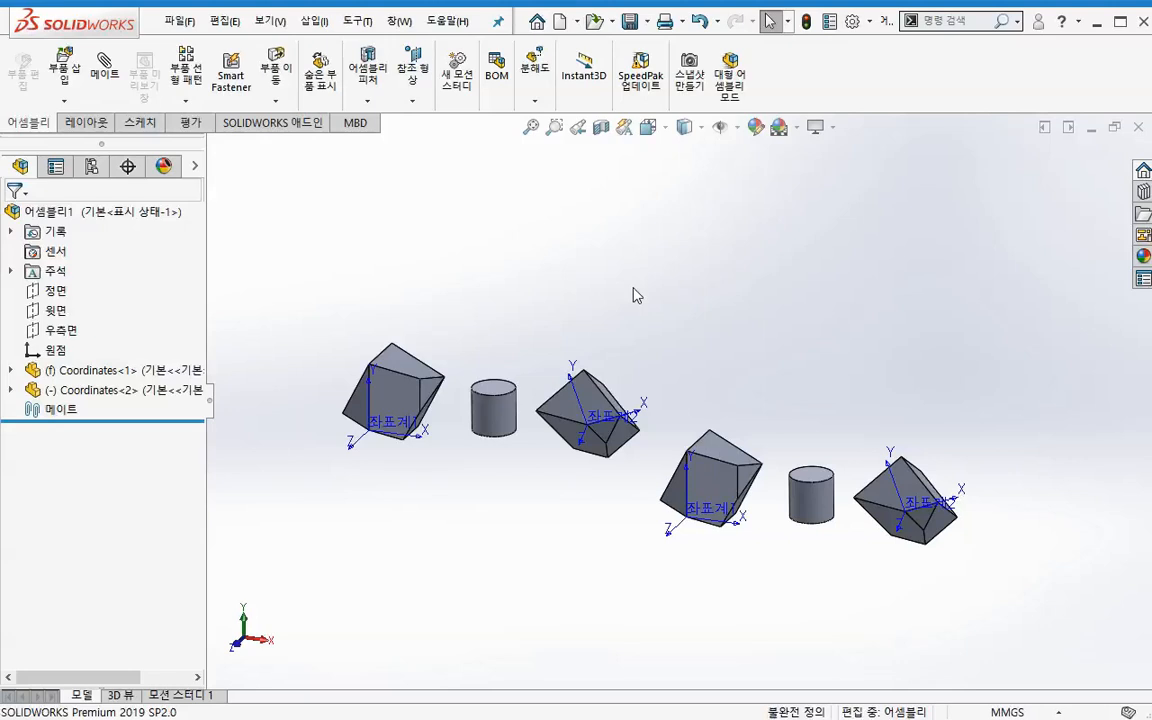
{"action": "left_click", "coordinate": [590, 415]}
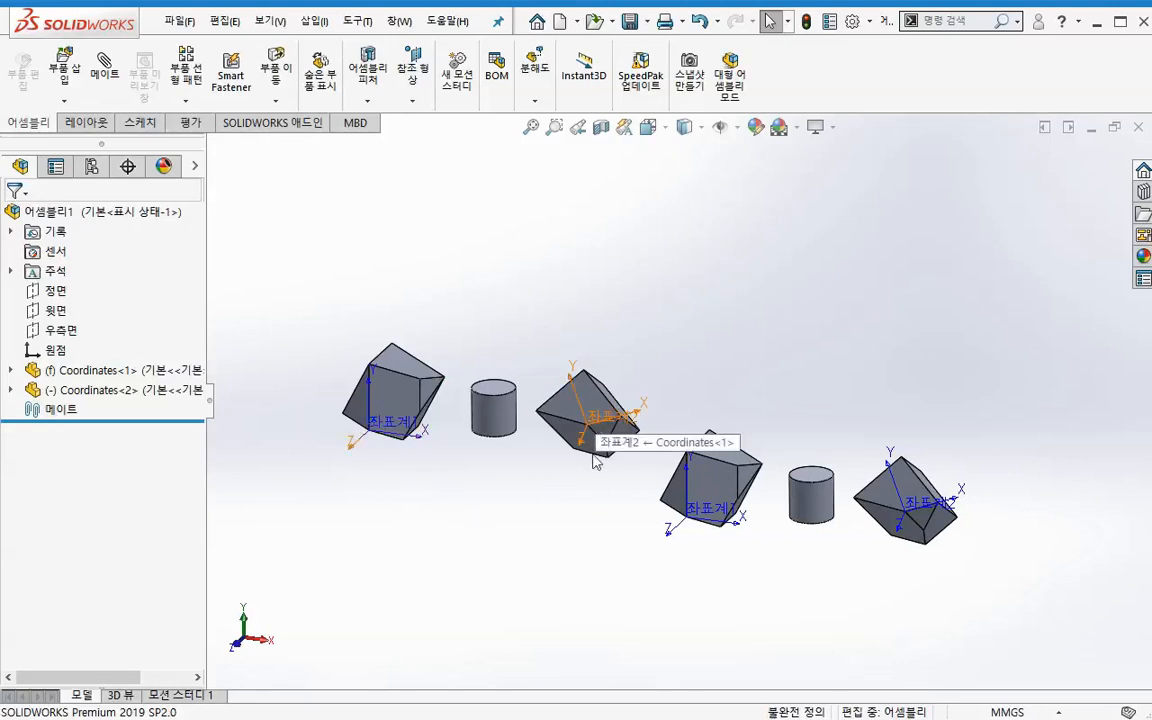
{"action": "left_click", "coordinate": [706, 533]}
{"action": "left_click", "coordinate": [541, 596]}
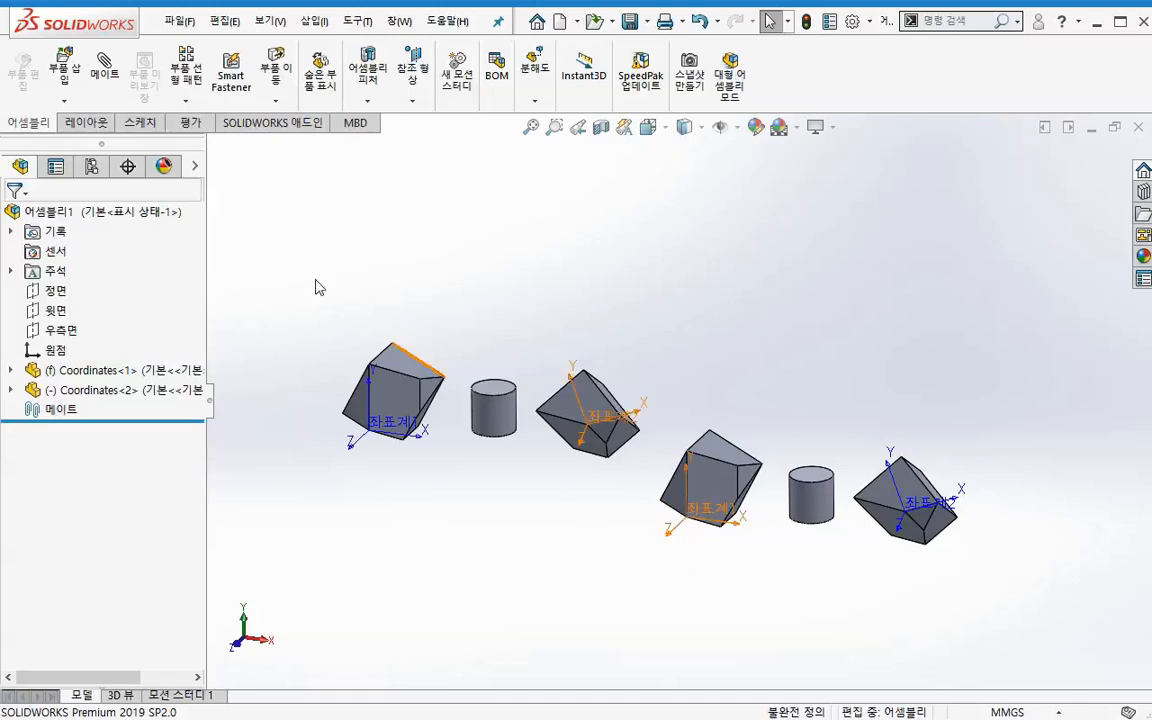
- Mate 좌표계2 of the first copy coincident with 좌표계1 of the second copy, with axis alignment enabled
{"action": "left_click", "coordinate": [104, 65]}
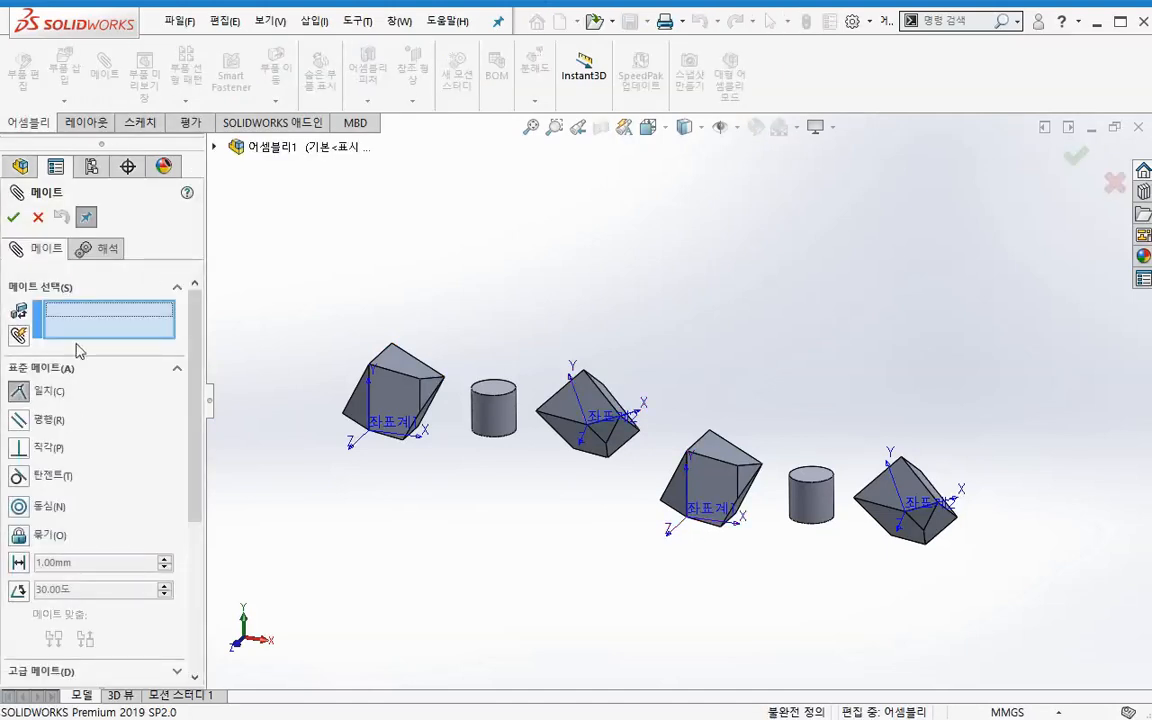
{"action": "left_click", "coordinate": [588, 438]}
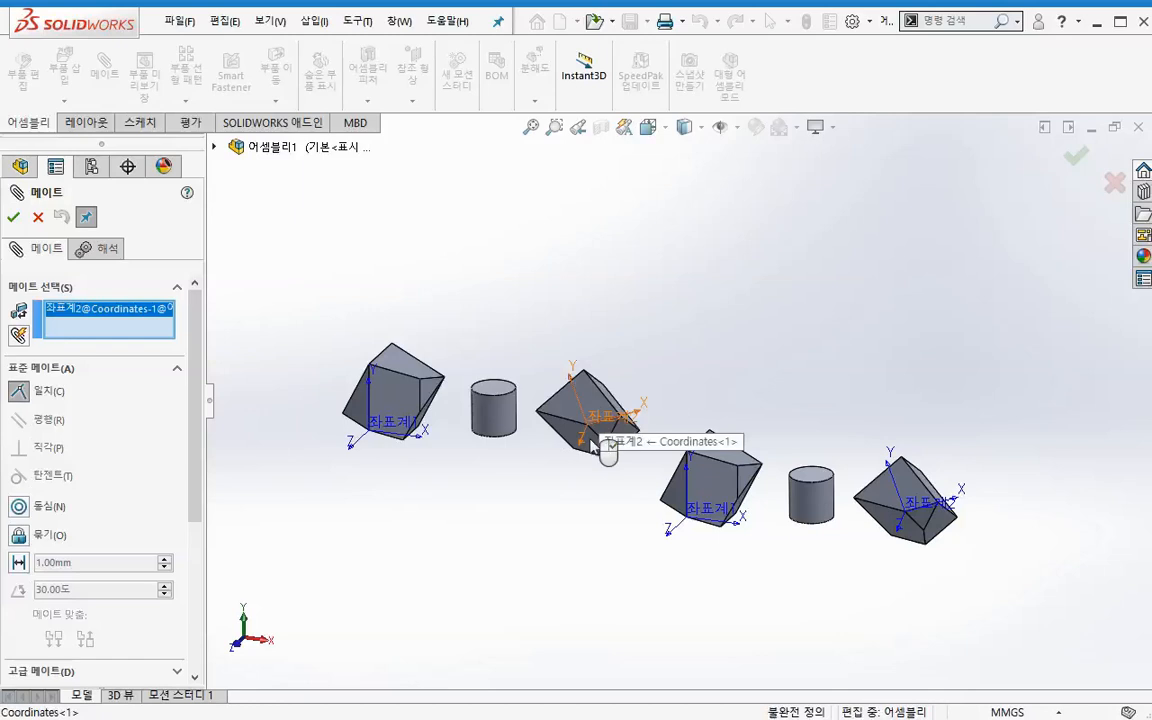
{"action": "left_click", "coordinate": [672, 526]}
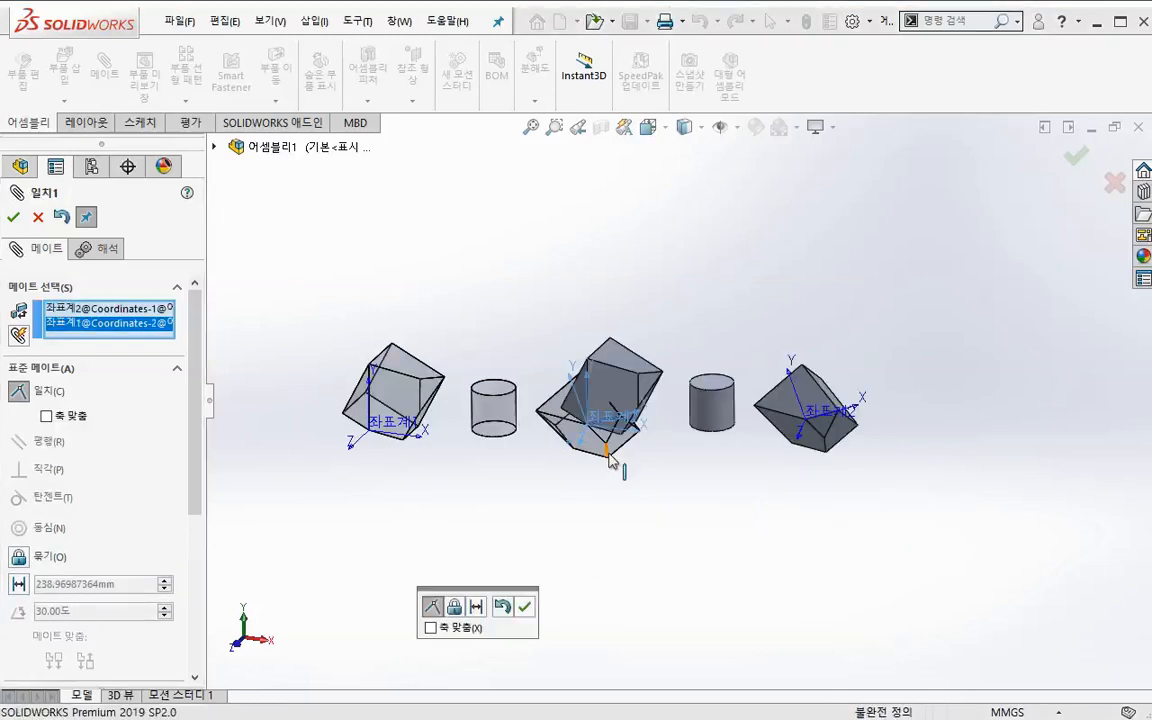
{"action": "scroll", "coordinate": [608, 465], "scroll_direction": "down", "scroll_amount": 3}
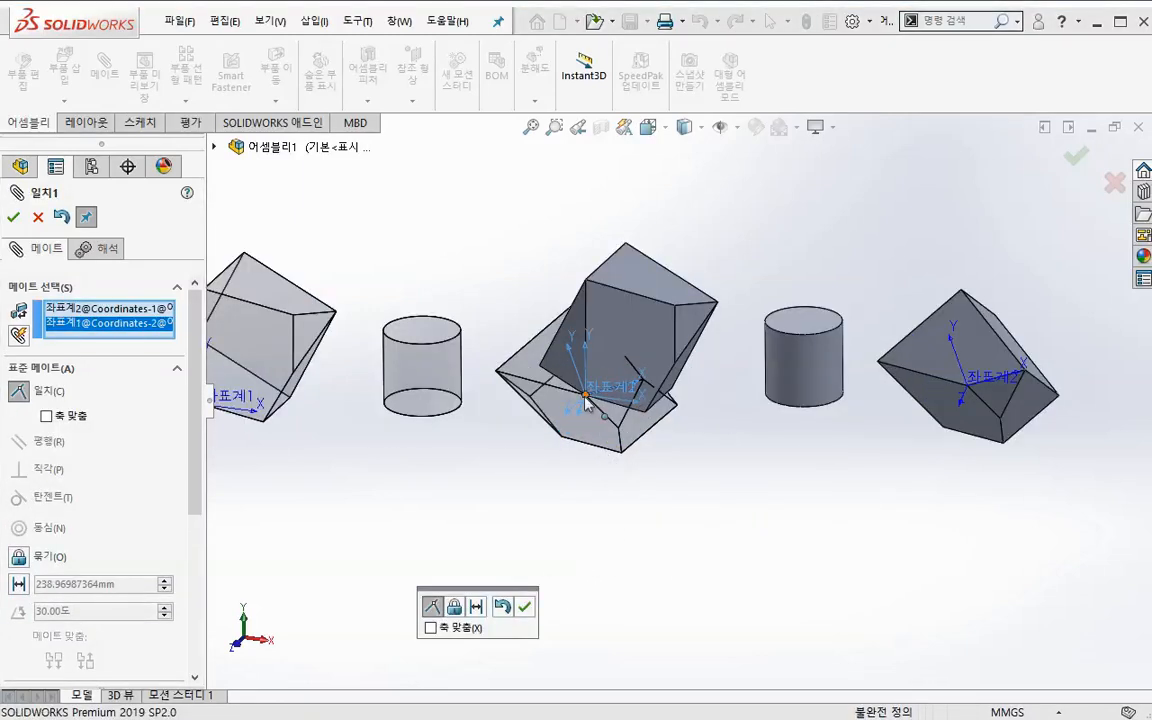
{"action": "left_click", "coordinate": [46, 416]}
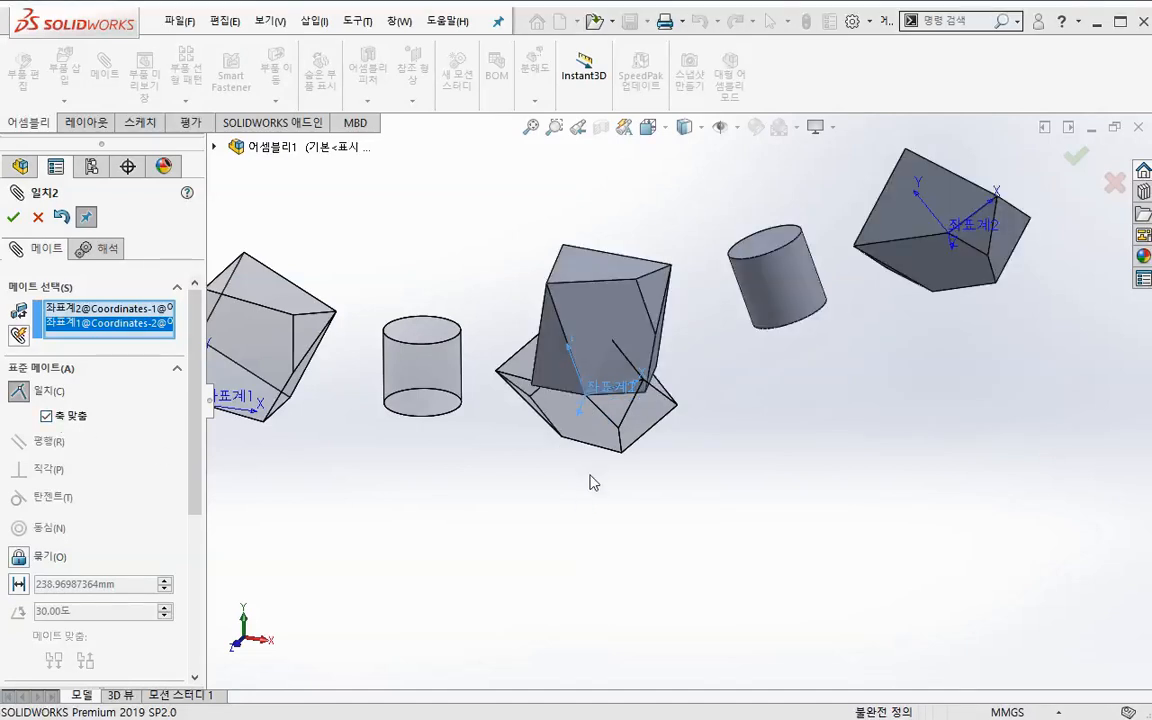
{"action": "middle_click_drag", "start_coordinate": [596, 492], "coordinate": [681, 576], "text": "ctrl"}
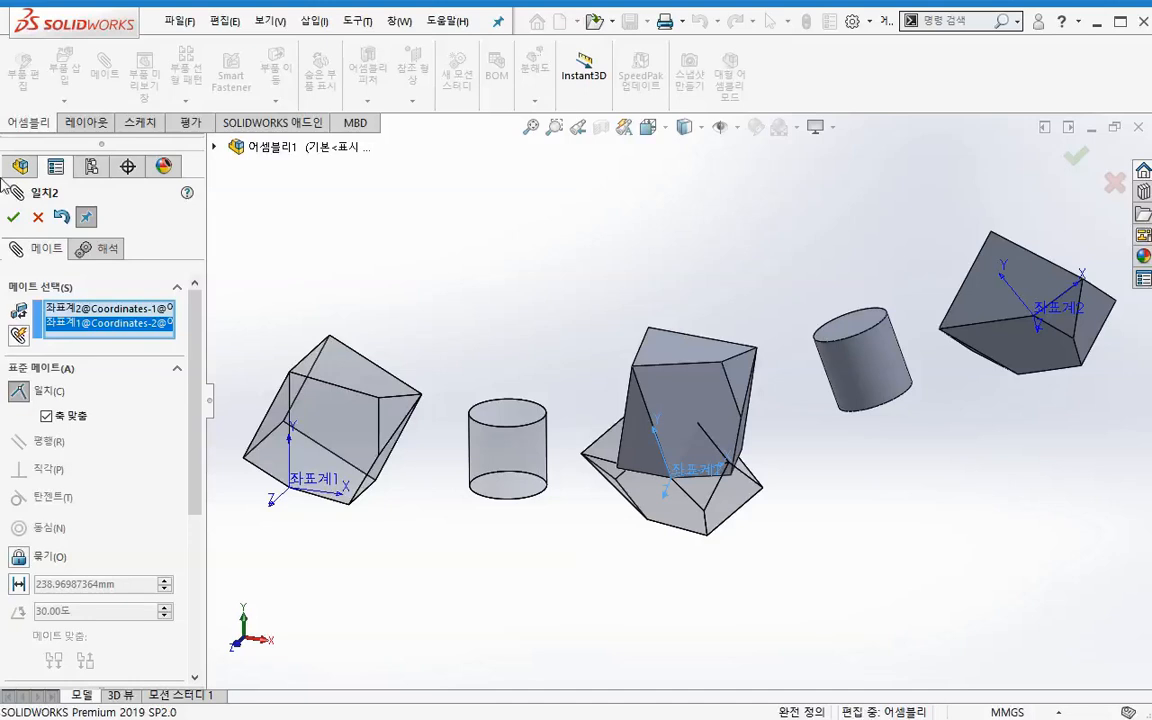
{"action": "left_click", "coordinate": [13, 217]}
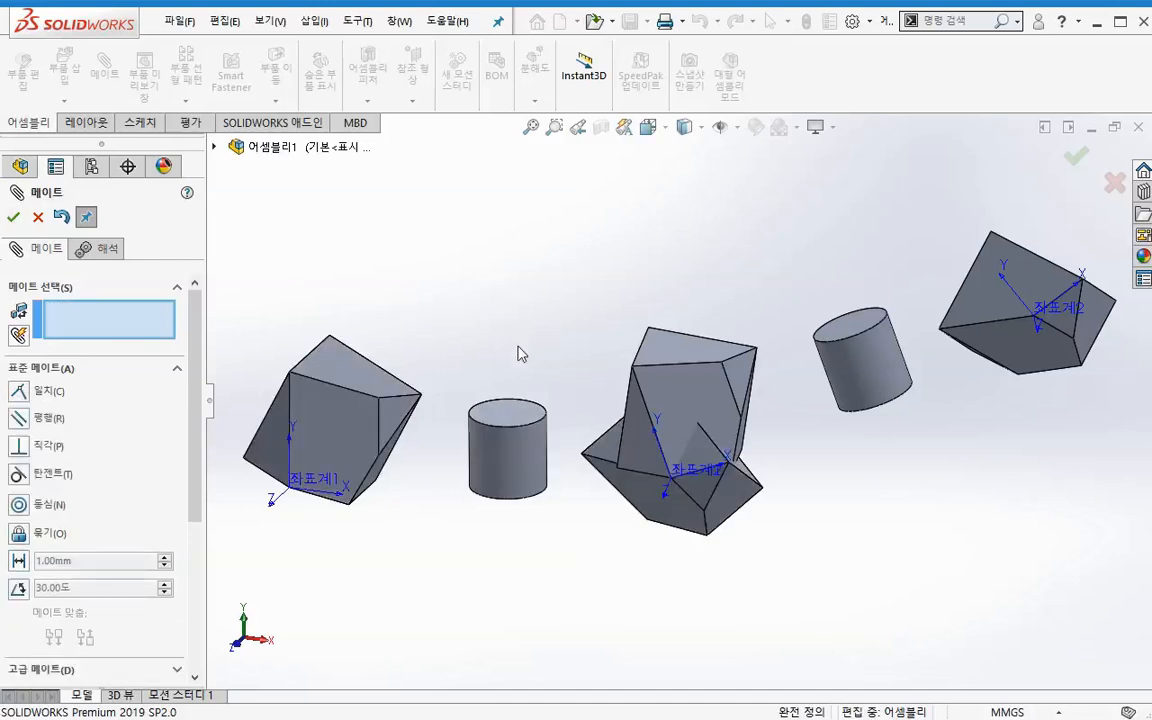
{"action": "left_click", "coordinate": [1115, 185]}
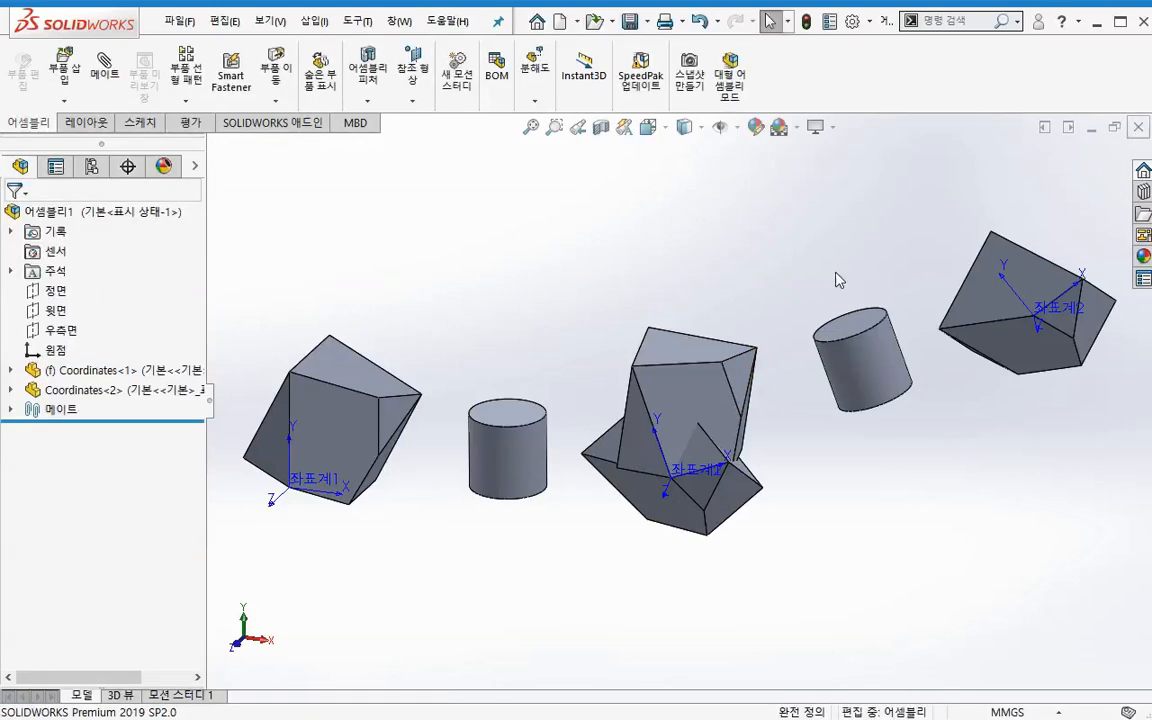
- Close the assembly and return to the Coordinates part
{"action": "left_click", "coordinate": [1138, 129]}
{"action": "left_click", "coordinate": [628, 468]}
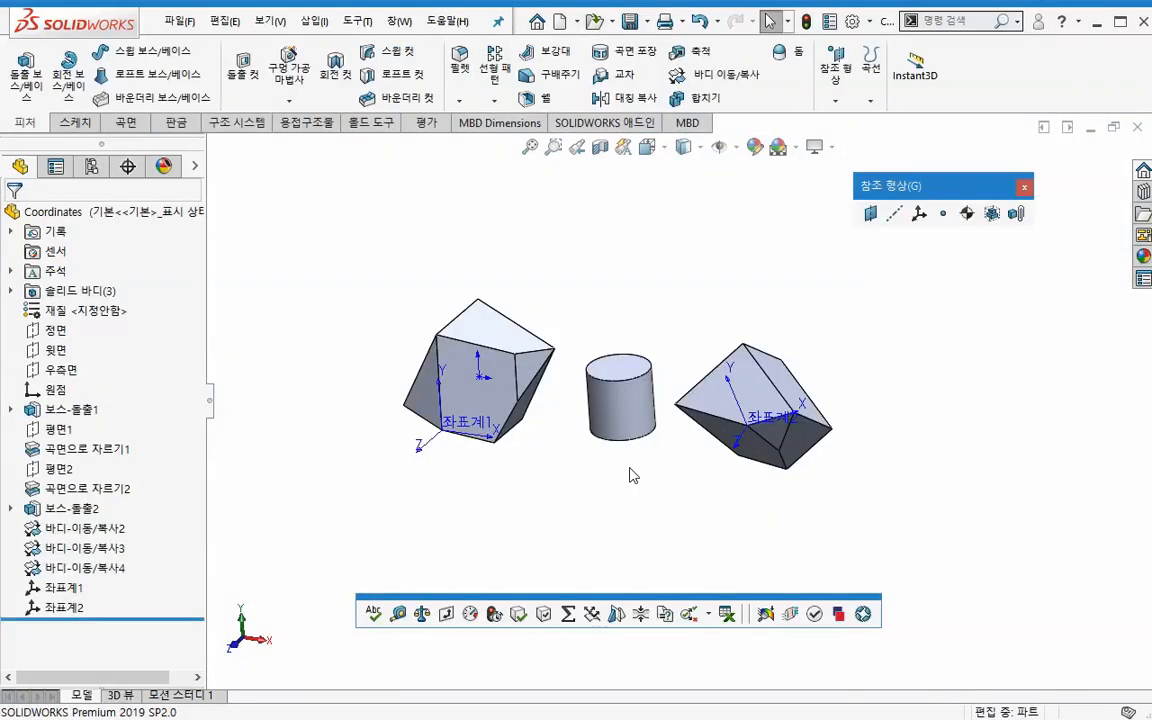
{"action": "middle_click_drag", "start_coordinate": [620, 501], "coordinate": [643, 522], "text": "ctrl"}
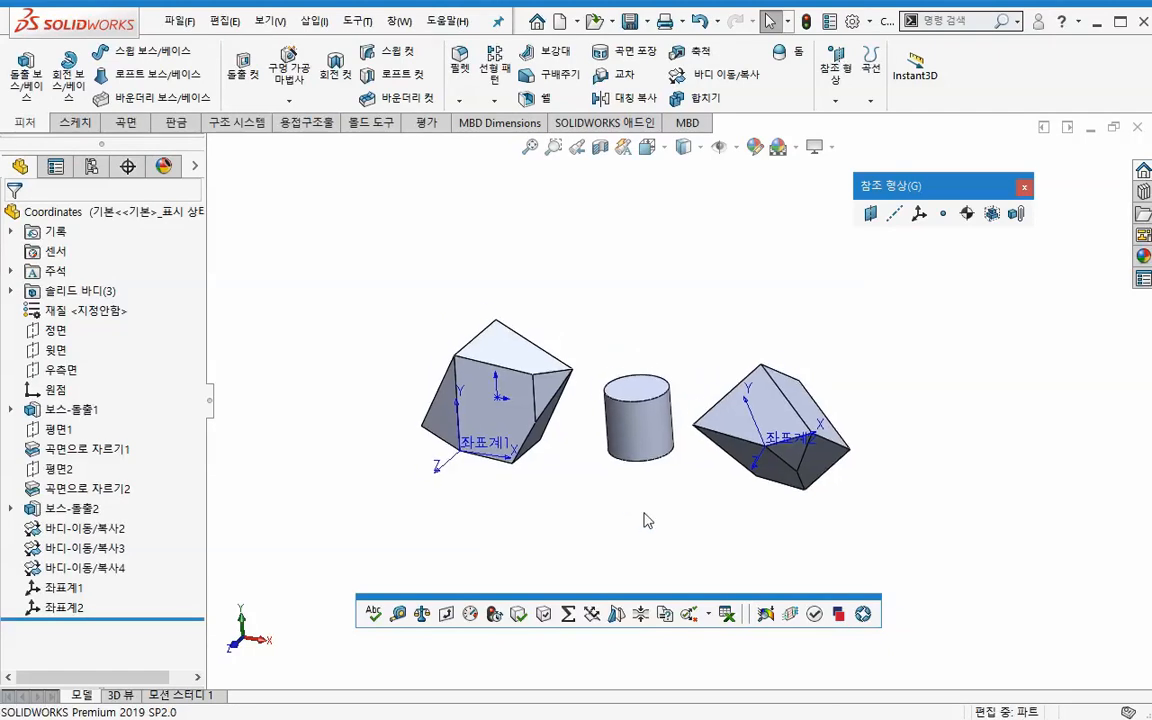
- Open the Table Driven Pattern settings, look at the coordinate system selection, and cancel the command
{"action": "left_click", "coordinate": [493, 100]}
{"action": "left_click", "coordinate": [505, 235]}
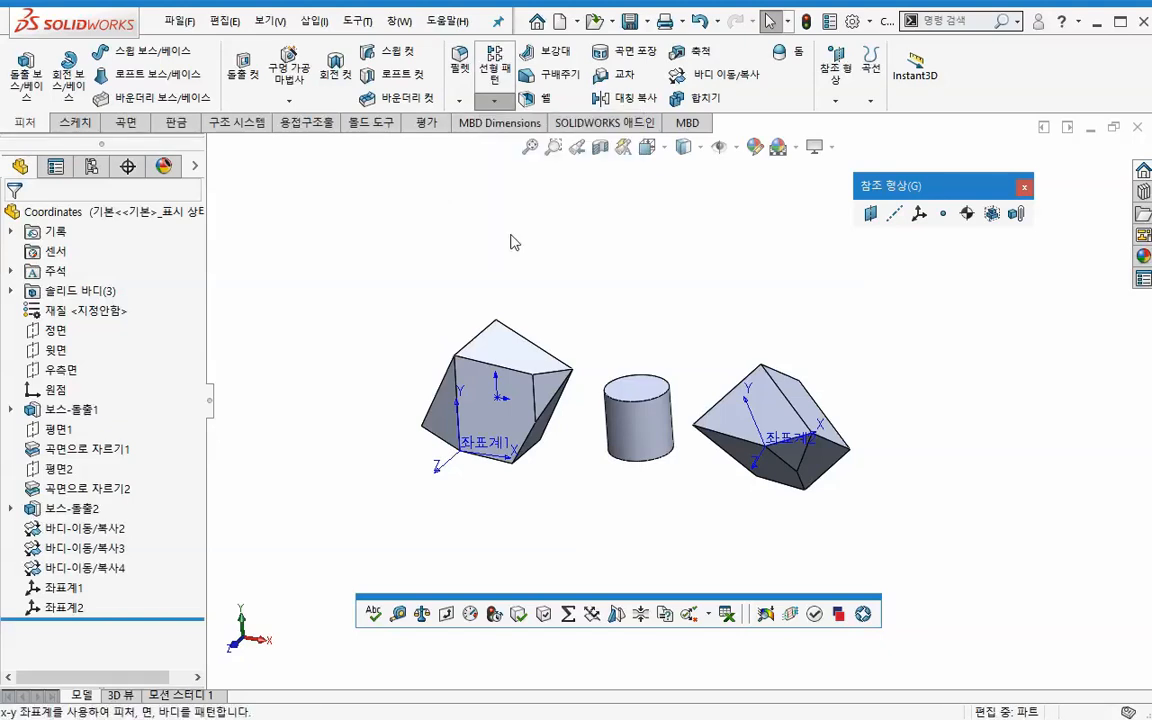
{"action": "left_click", "coordinate": [102, 326]}
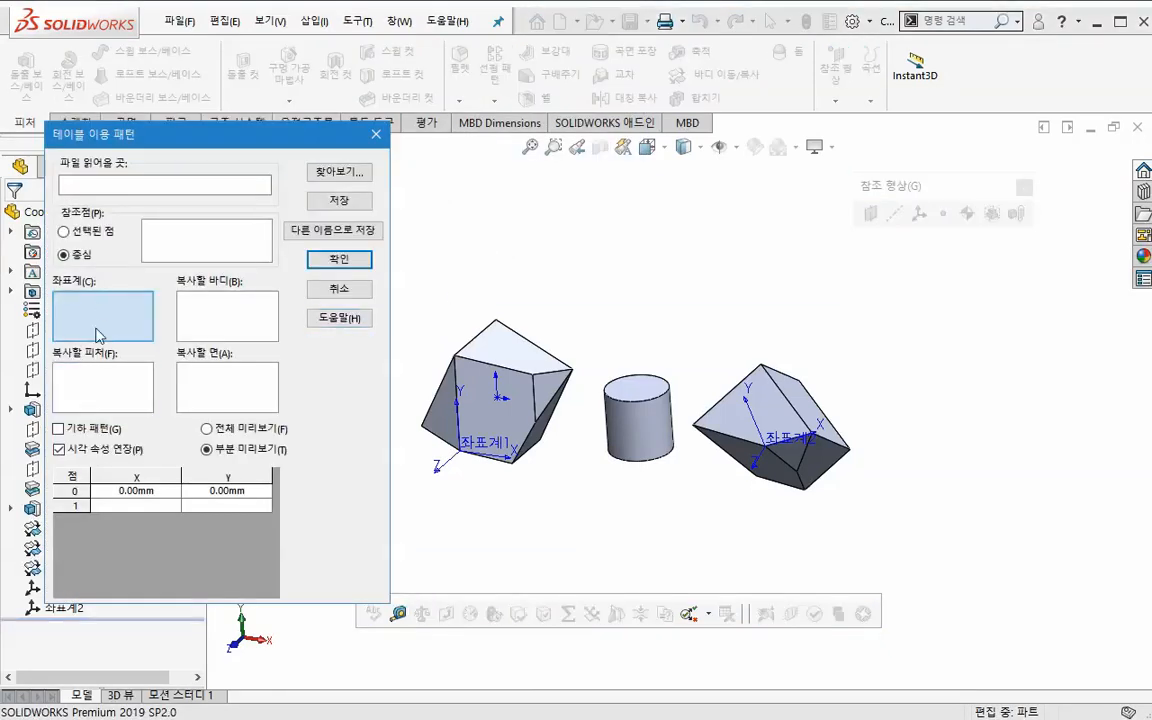
{"action": "left_click", "coordinate": [336, 291]}
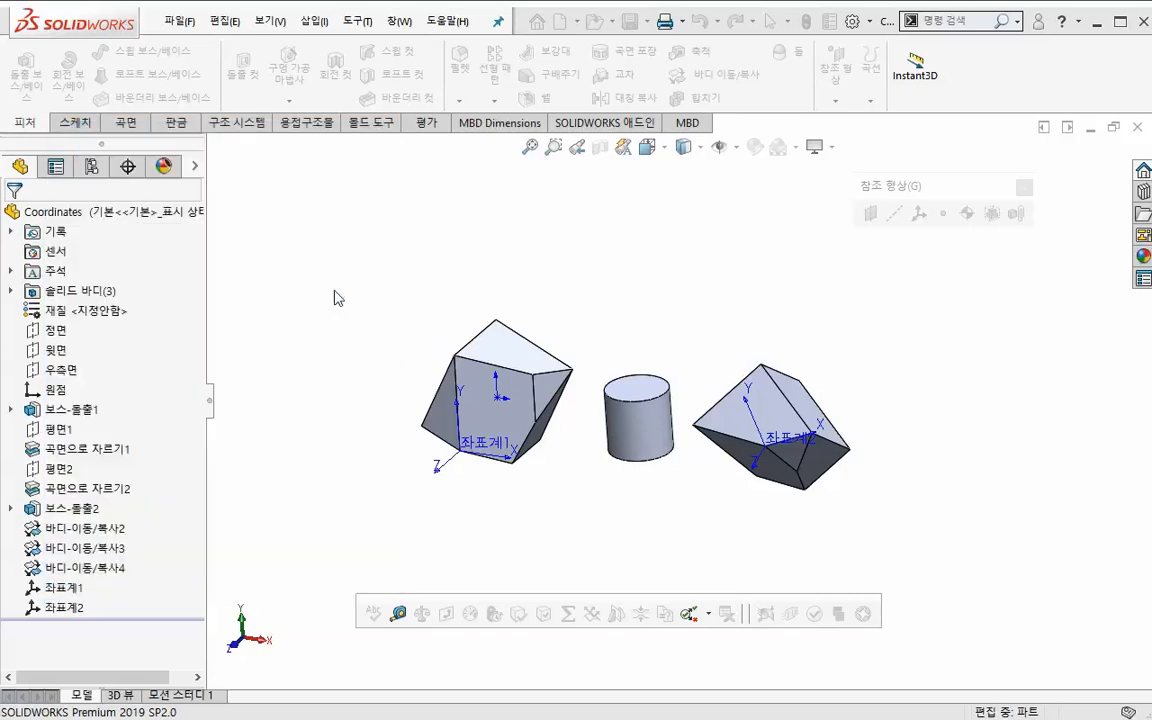
- Check the lecture slide in PowerPoint, return to SOLIDWORKS, and hide the coordinate systems in the Coordinates part
{"action": "key", "text": "alt+Tab"}
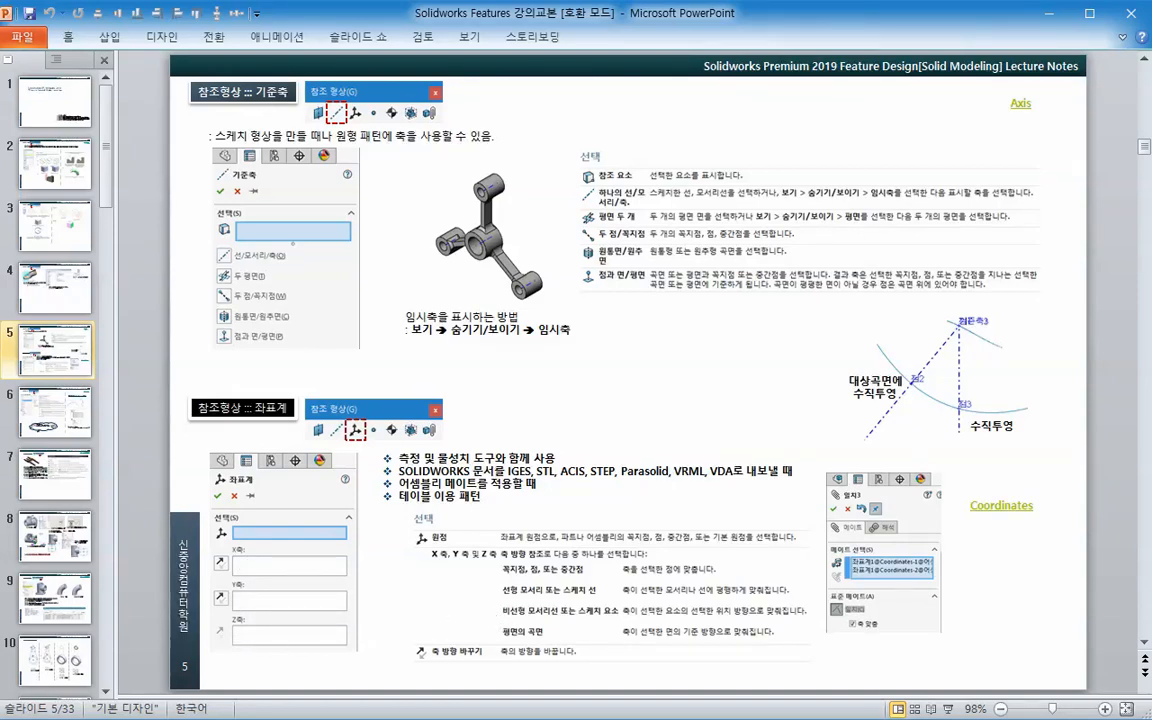
{"action": "key", "text": "alt+Tab"}
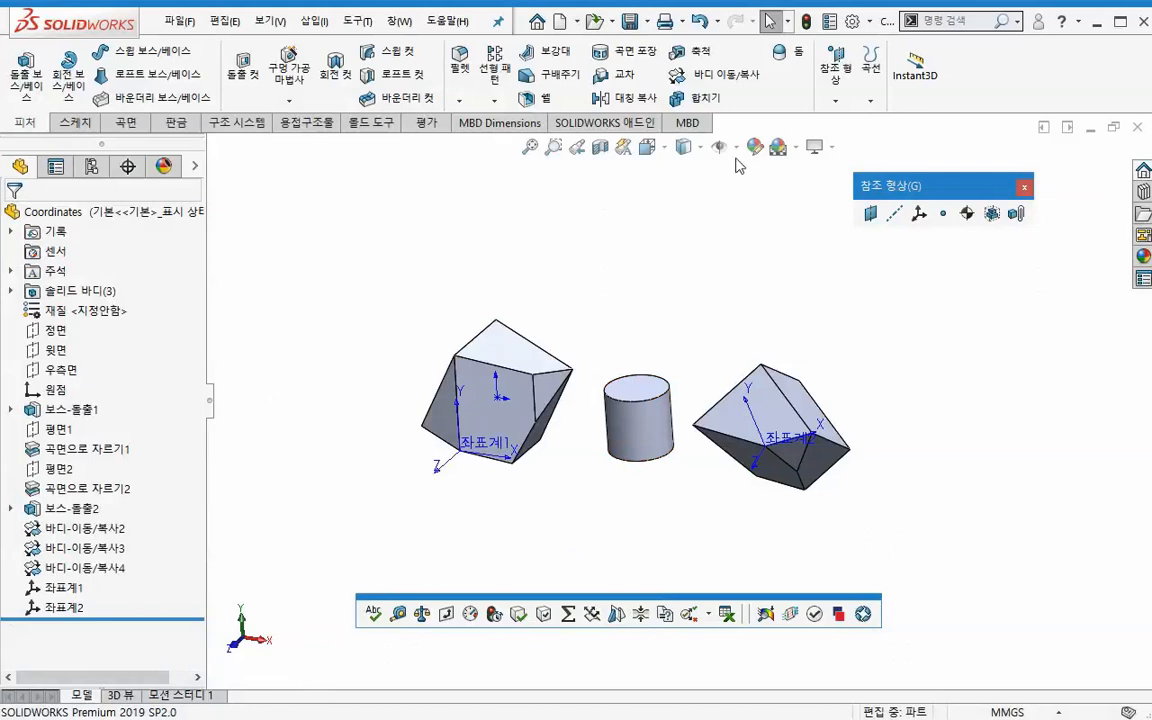
{"action": "left_click", "coordinate": [736, 148]}
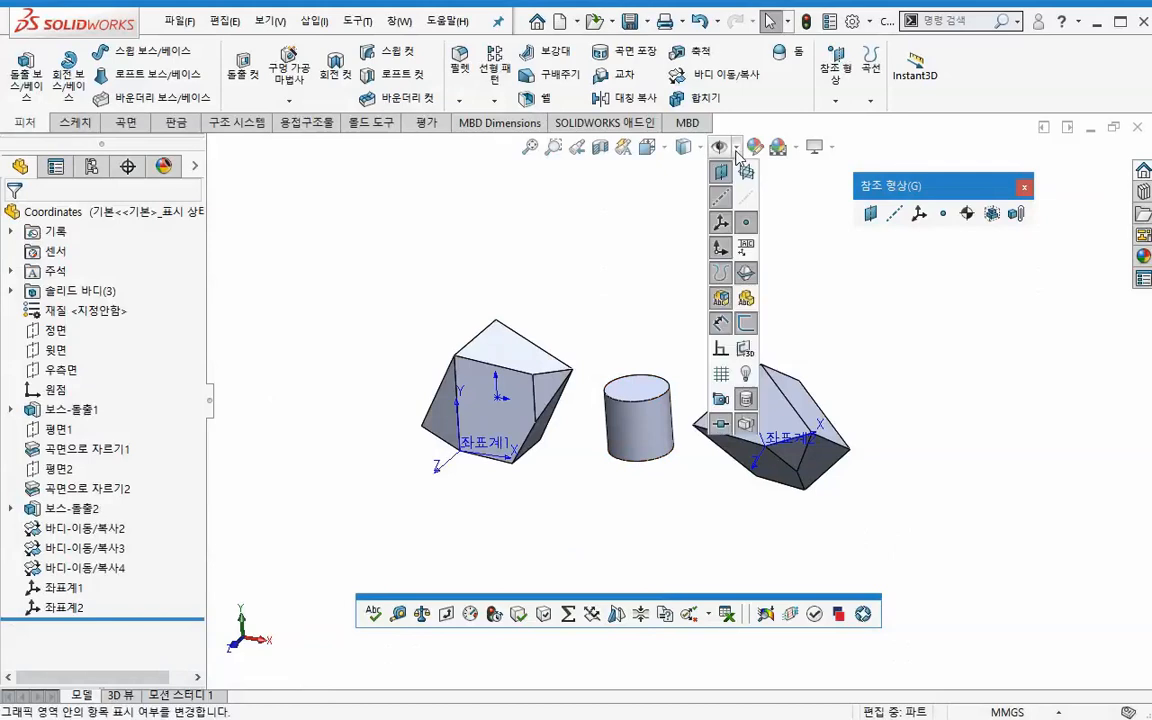
{"action": "left_click", "coordinate": [724, 224]}
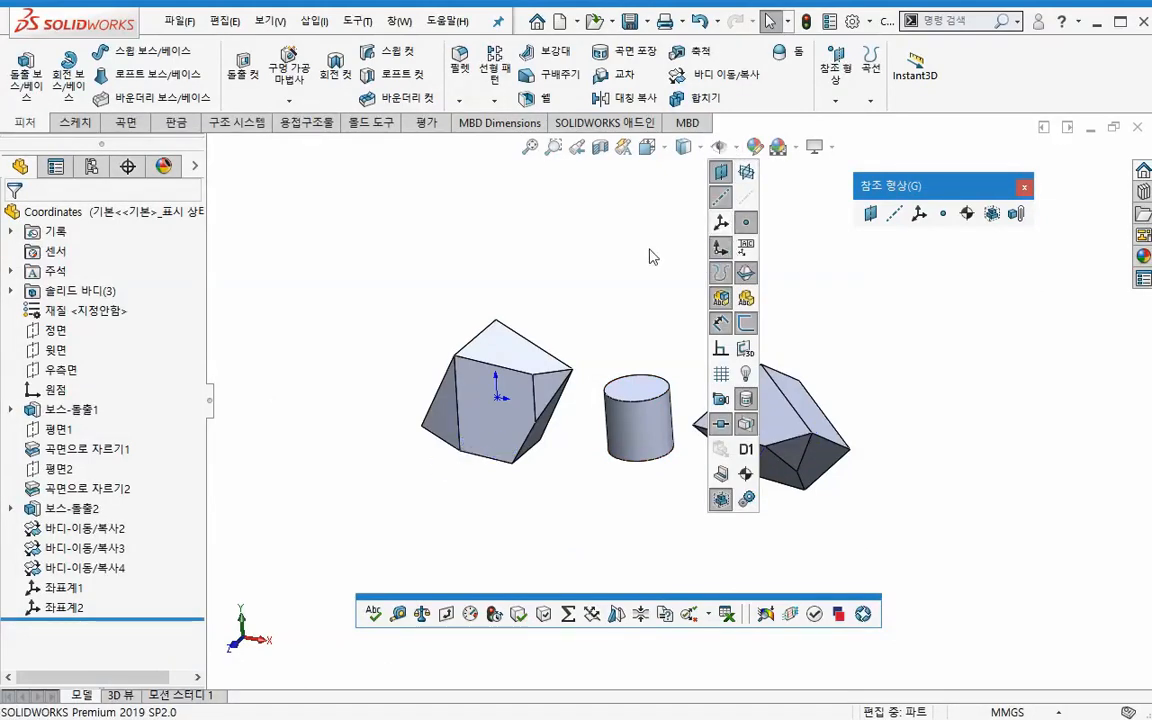